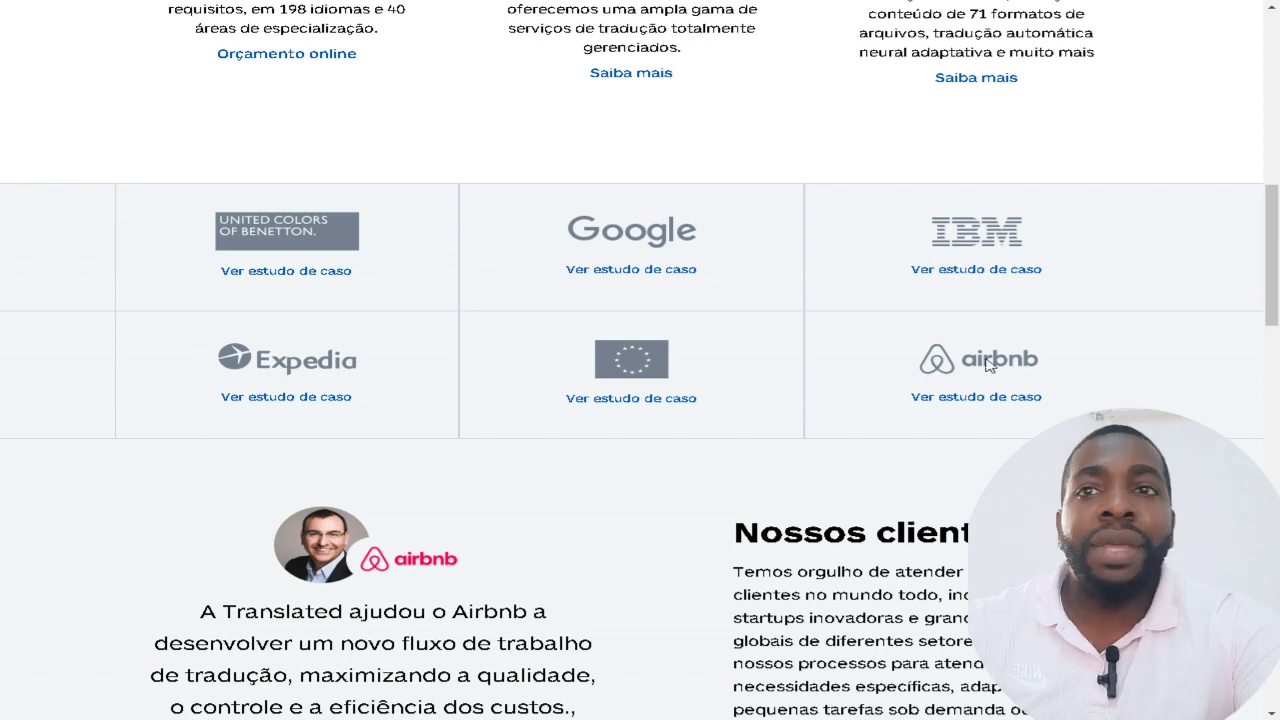
{"action": "scroll", "coordinate": [729, 348], "scroll_direction": "down", "scroll_amount": 2}
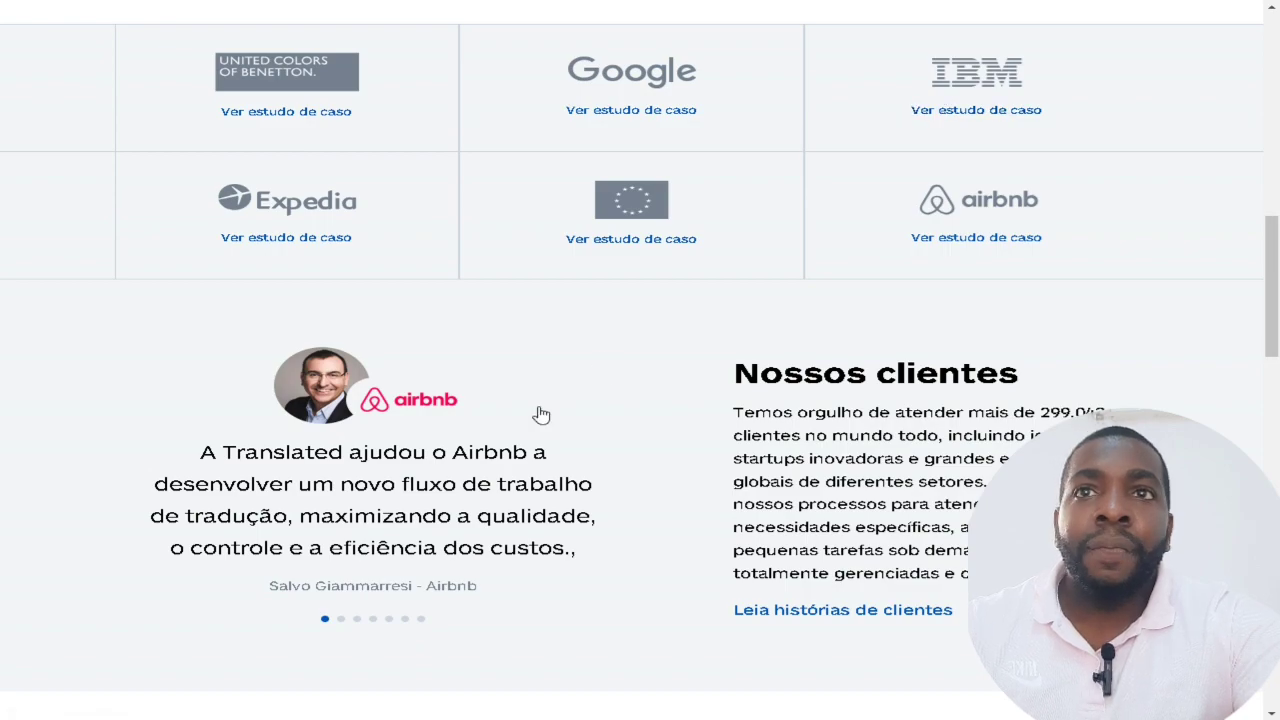
{"action": "scroll", "coordinate": [502, 416], "scroll_direction": "down", "scroll_amount": 1}
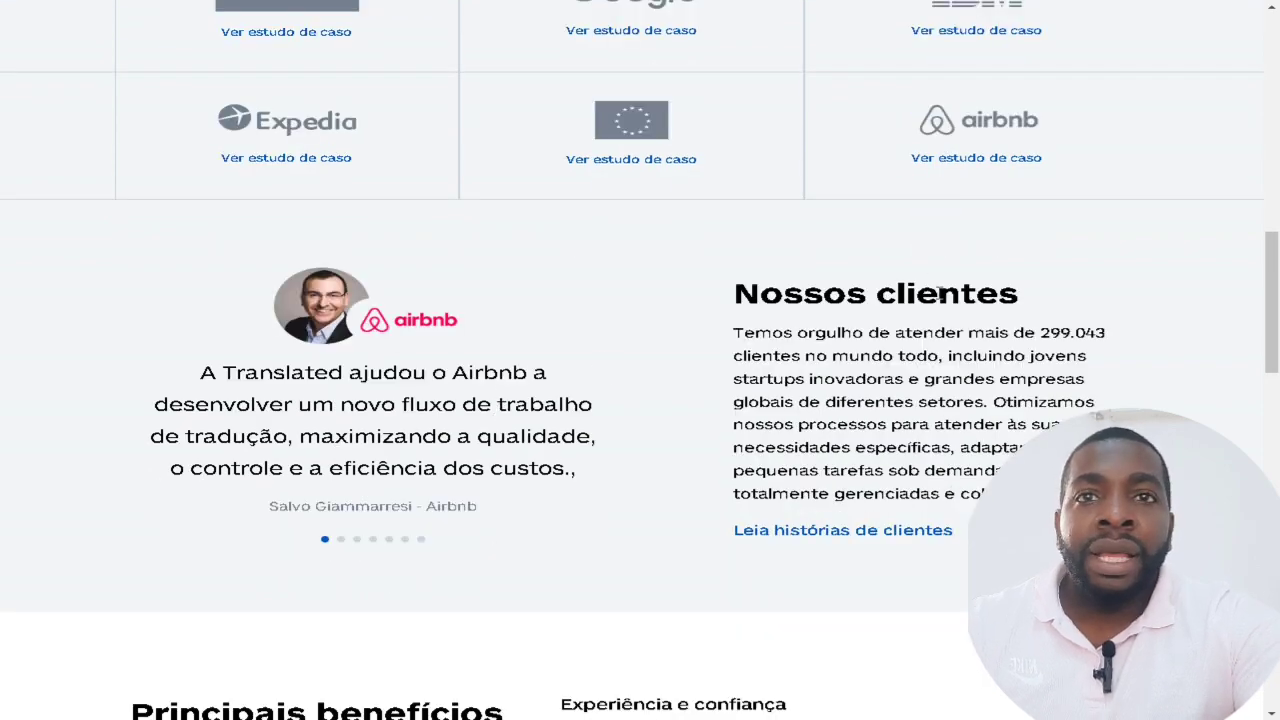
{"action": "scroll", "coordinate": [871, 312], "scroll_direction": "down", "scroll_amount": 15}
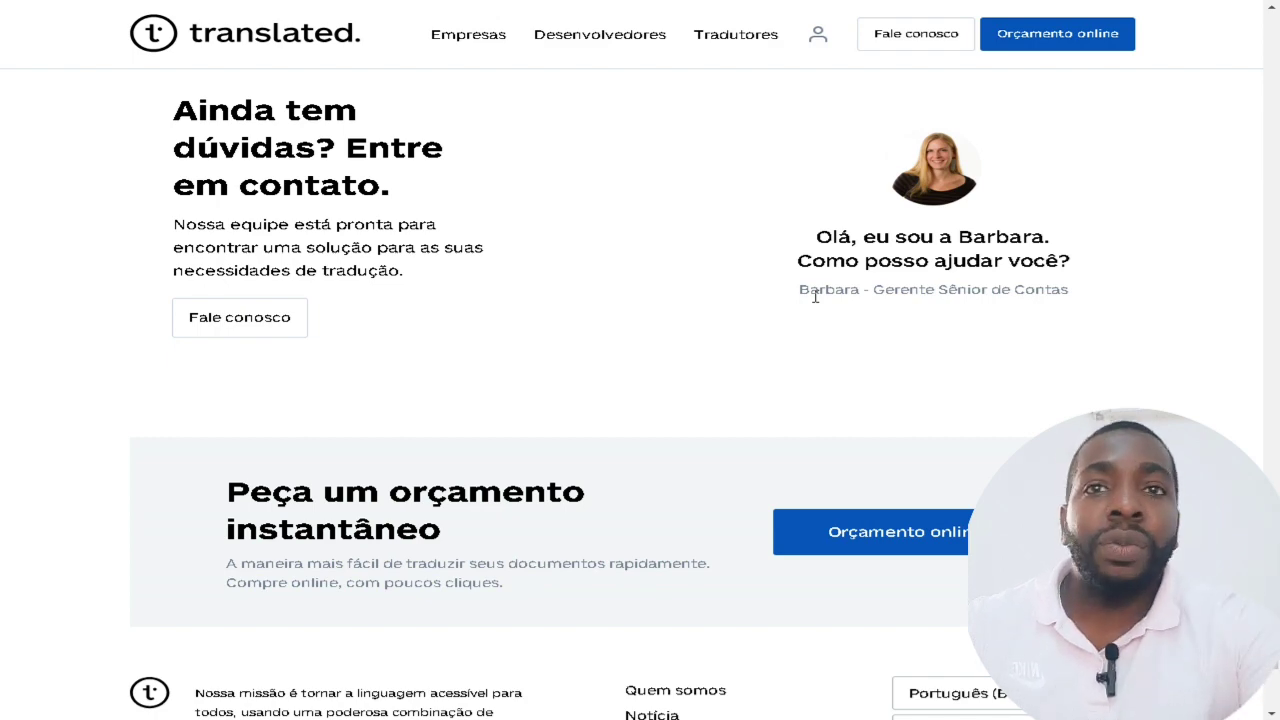
{"action": "scroll", "coordinate": [729, 361], "scroll_direction": "down", "scroll_amount": 2}
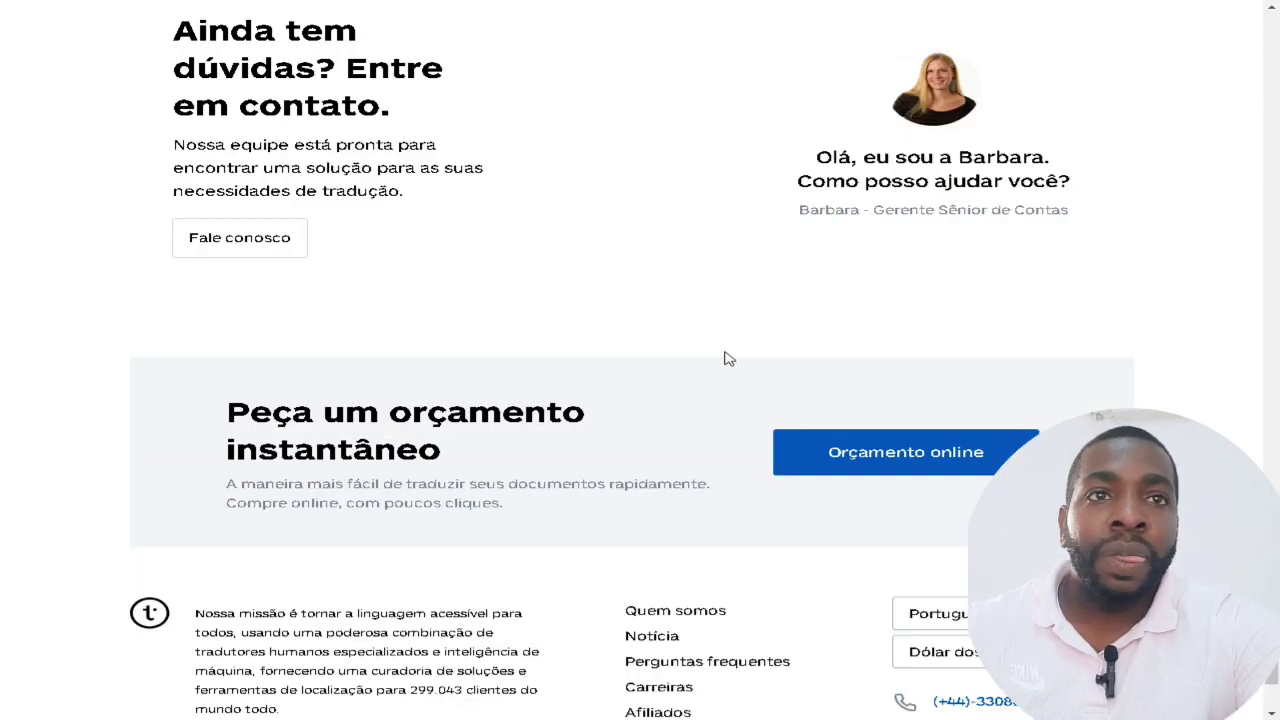
{"action": "scroll", "coordinate": [742, 385], "scroll_direction": "up", "scroll_amount": 20}
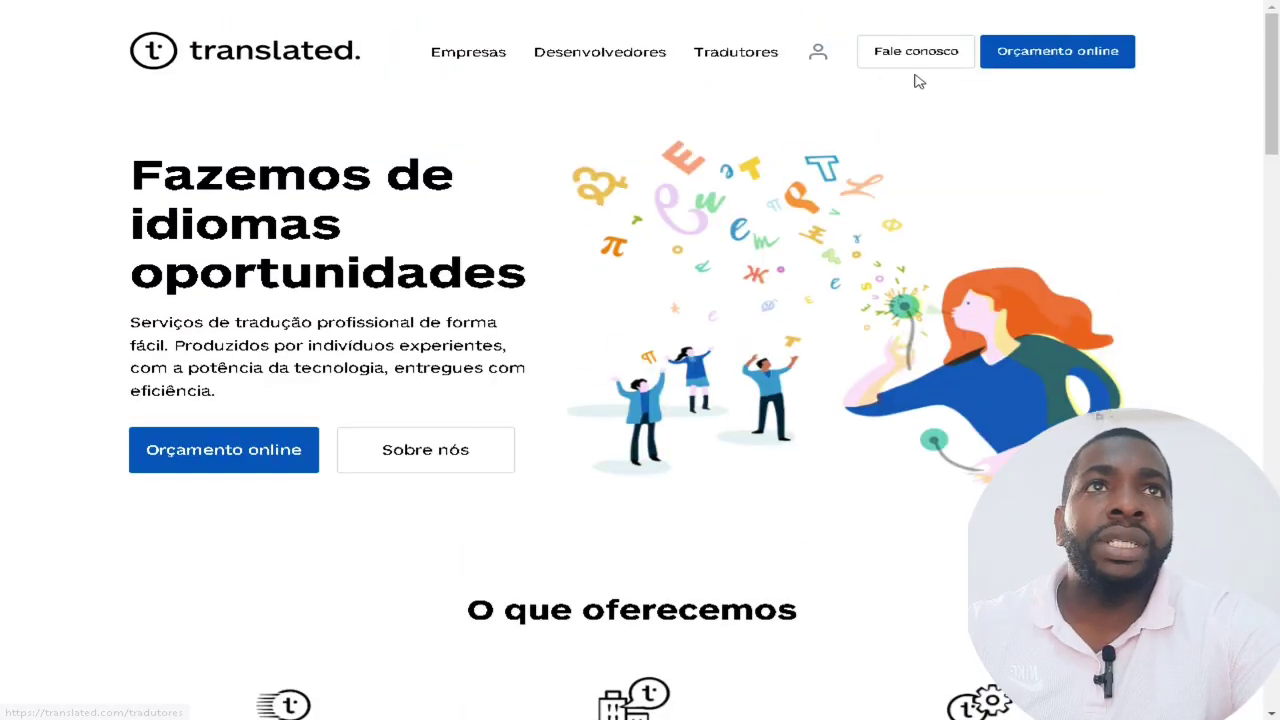
Open the Orçamento online quote page (English GB to French, 1000 words) and scroll through it.
{"action": "left_click", "coordinate": [1072, 62]}
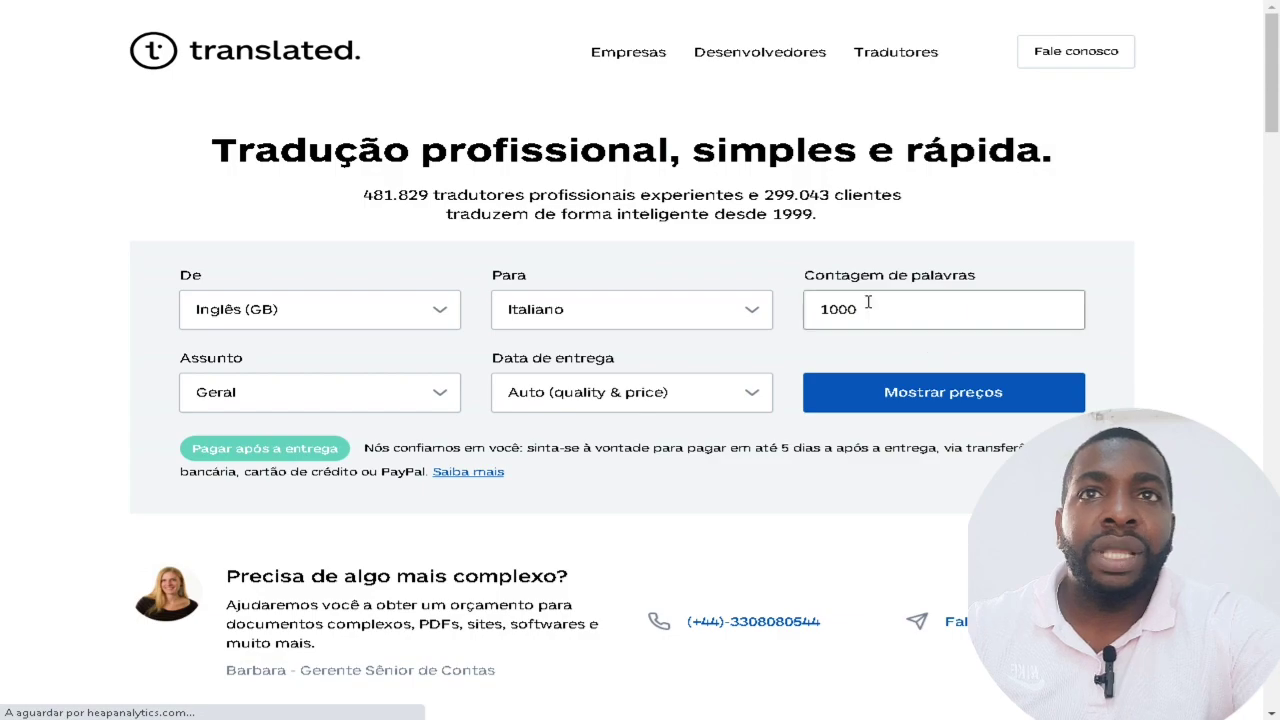
{"action": "scroll", "coordinate": [320, 346], "scroll_direction": "down", "scroll_amount": 6}
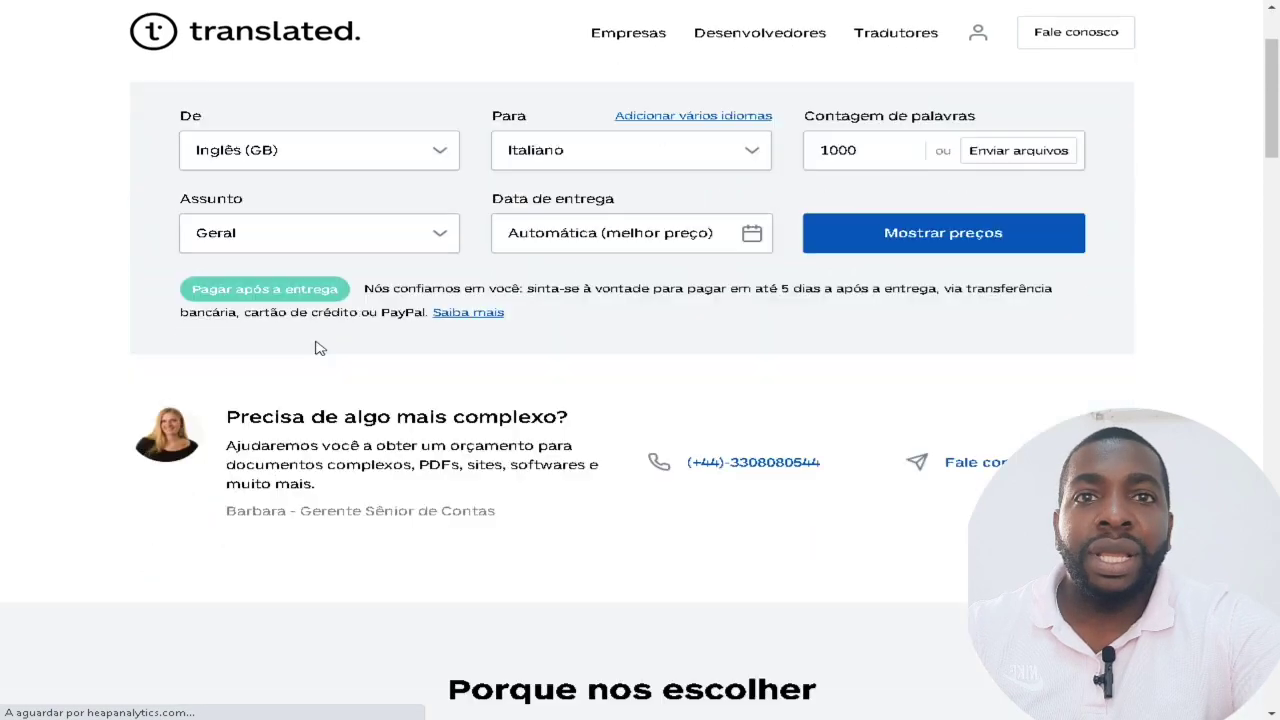
{"action": "scroll", "coordinate": [320, 346], "scroll_direction": "down", "scroll_amount": 20}
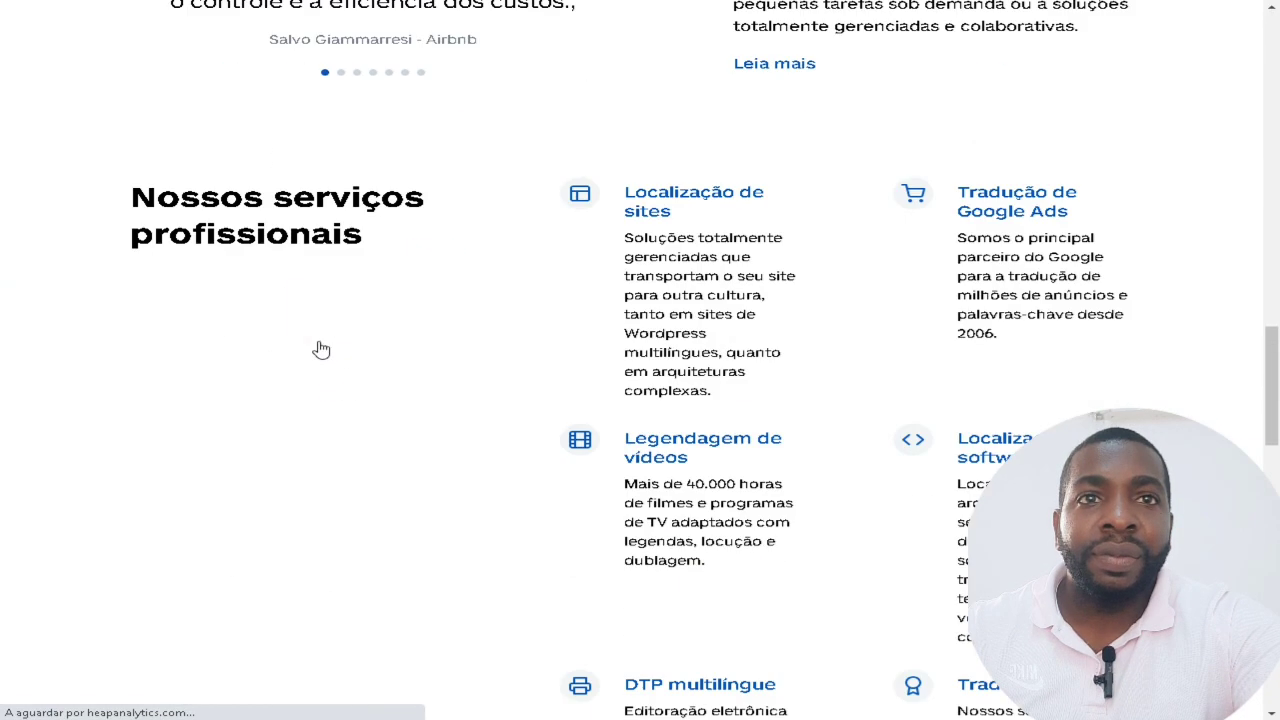
{"action": "scroll", "coordinate": [325, 347], "scroll_direction": "down", "scroll_amount": 2}
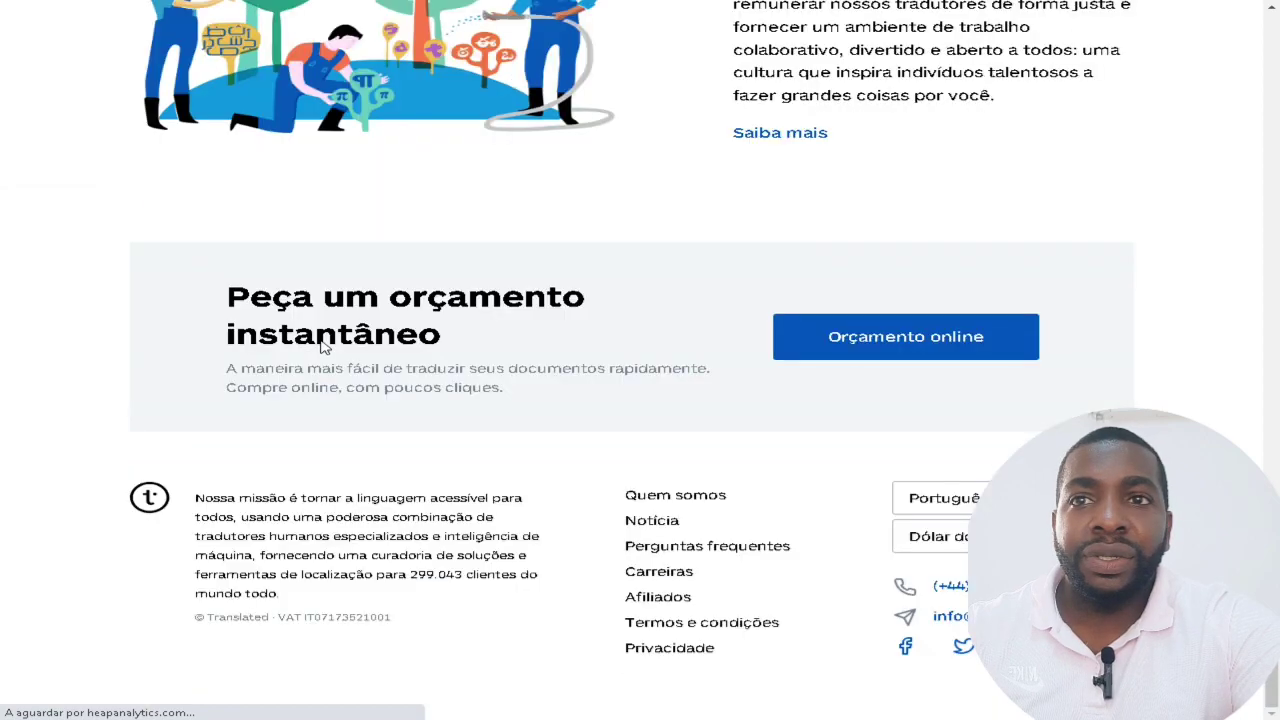
{"action": "scroll", "coordinate": [443, 383], "scroll_direction": "up", "scroll_amount": 20}
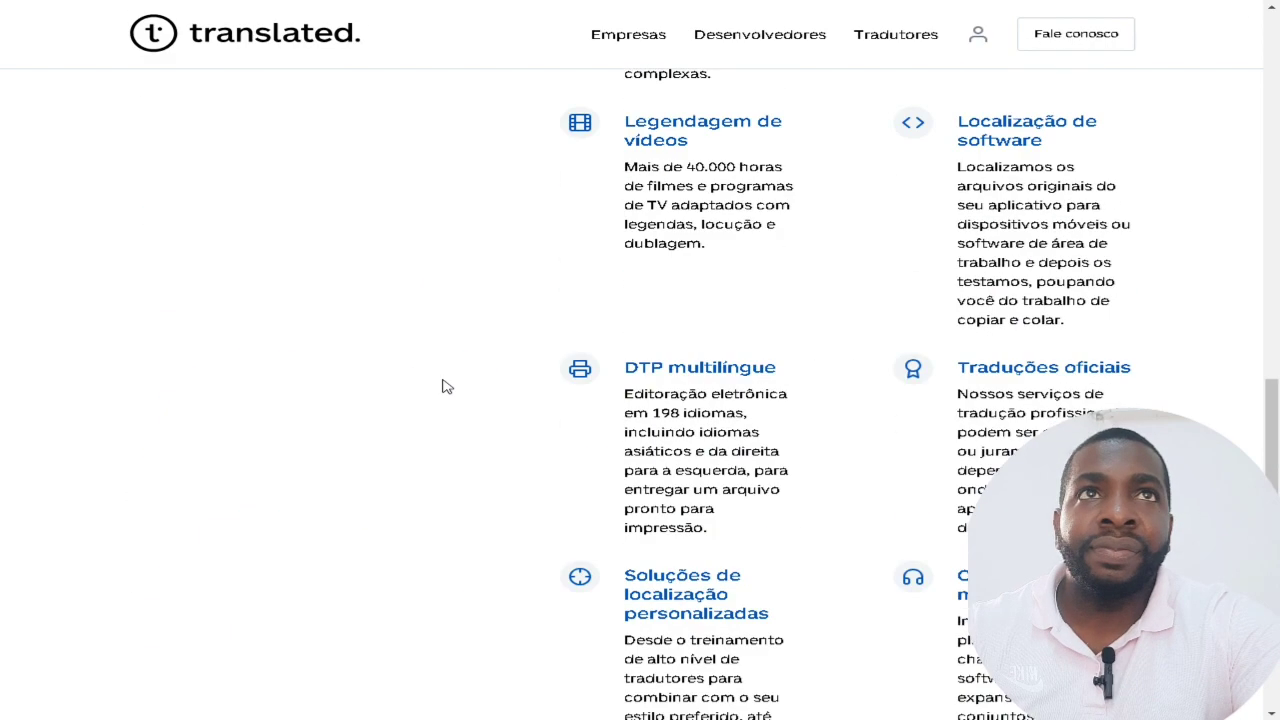
{"action": "scroll", "coordinate": [446, 385], "scroll_direction": "up", "scroll_amount": 5}
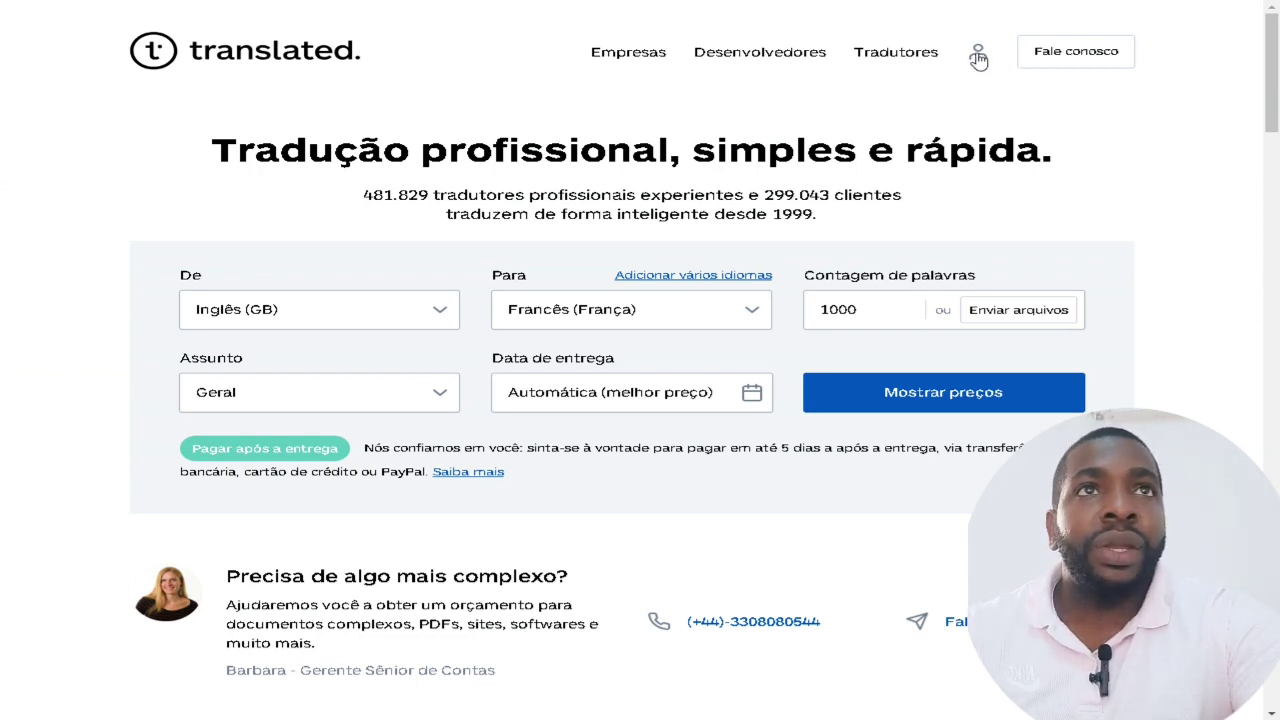
Open the translator registration page from the login window and view it translated into Portuguese.
{"action": "left_click", "coordinate": [978, 57]}
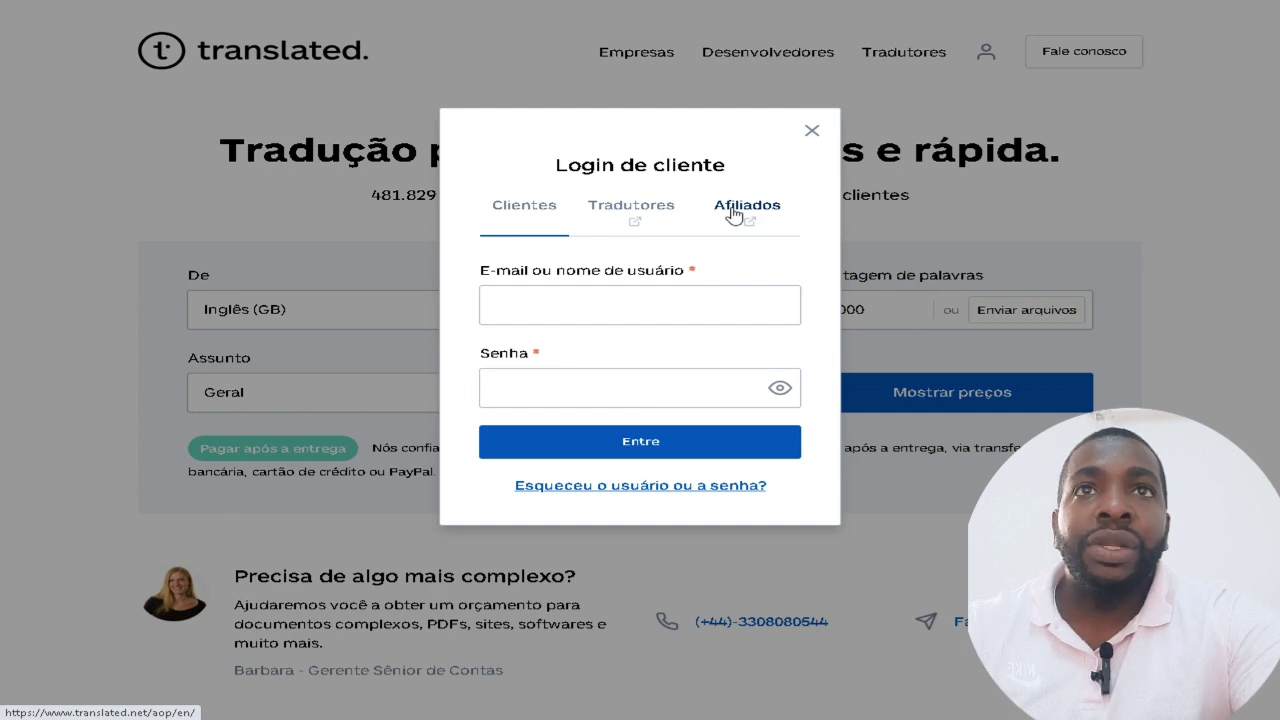
{"action": "left_click", "coordinate": [652, 212]}
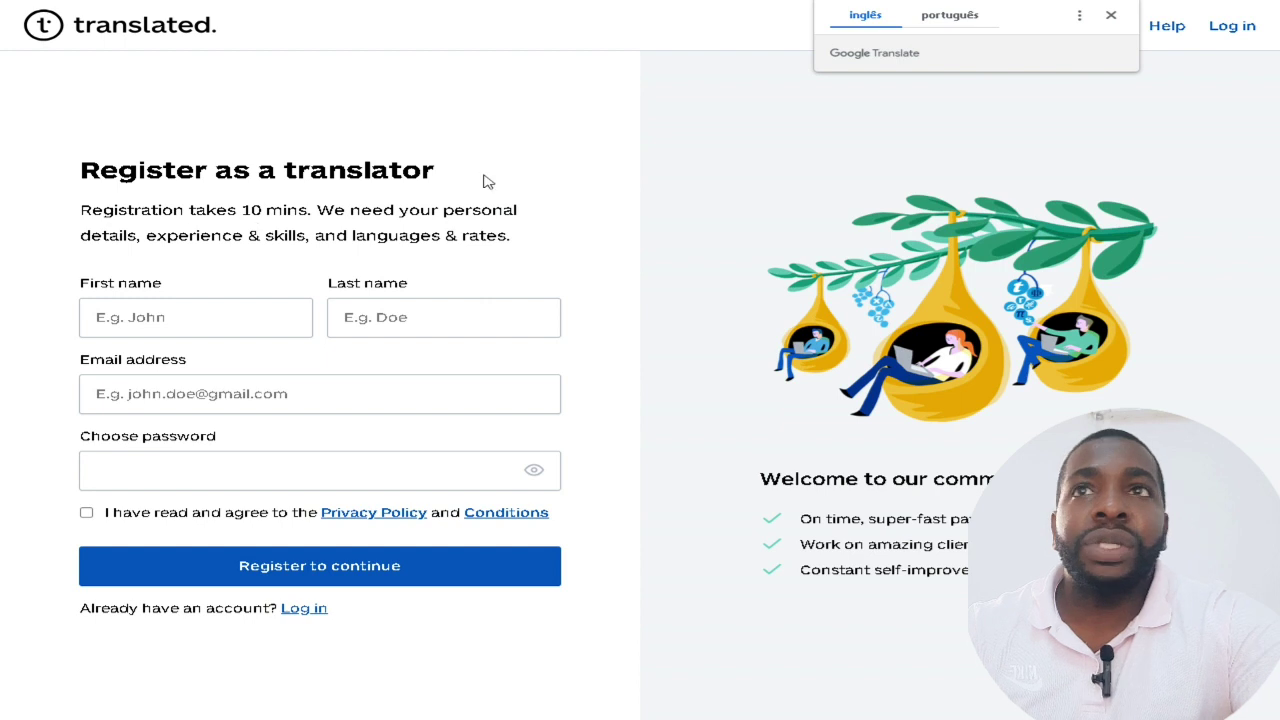
{"action": "left_click", "coordinate": [966, 16]}
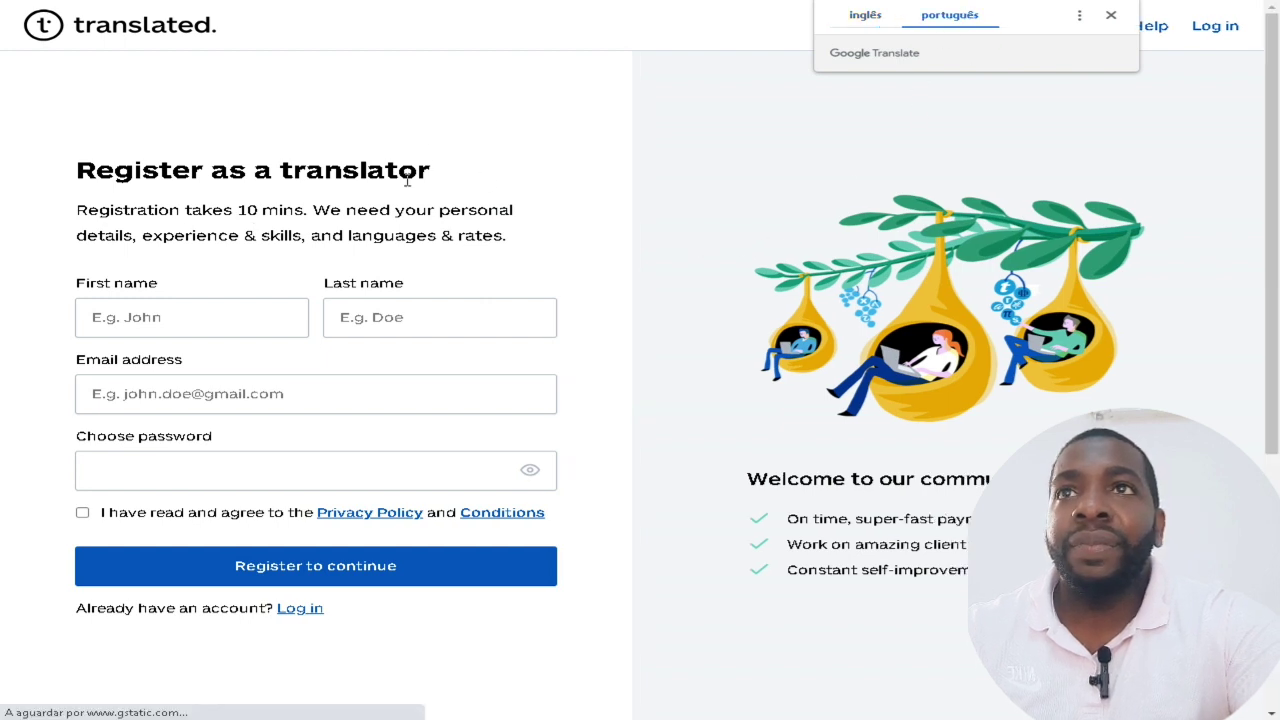
{"action": "left_click_drag", "start_coordinate": [174, 172], "coordinate": [468, 172]}
{"action": "left_click_drag", "start_coordinate": [148, 210], "coordinate": [545, 236]}
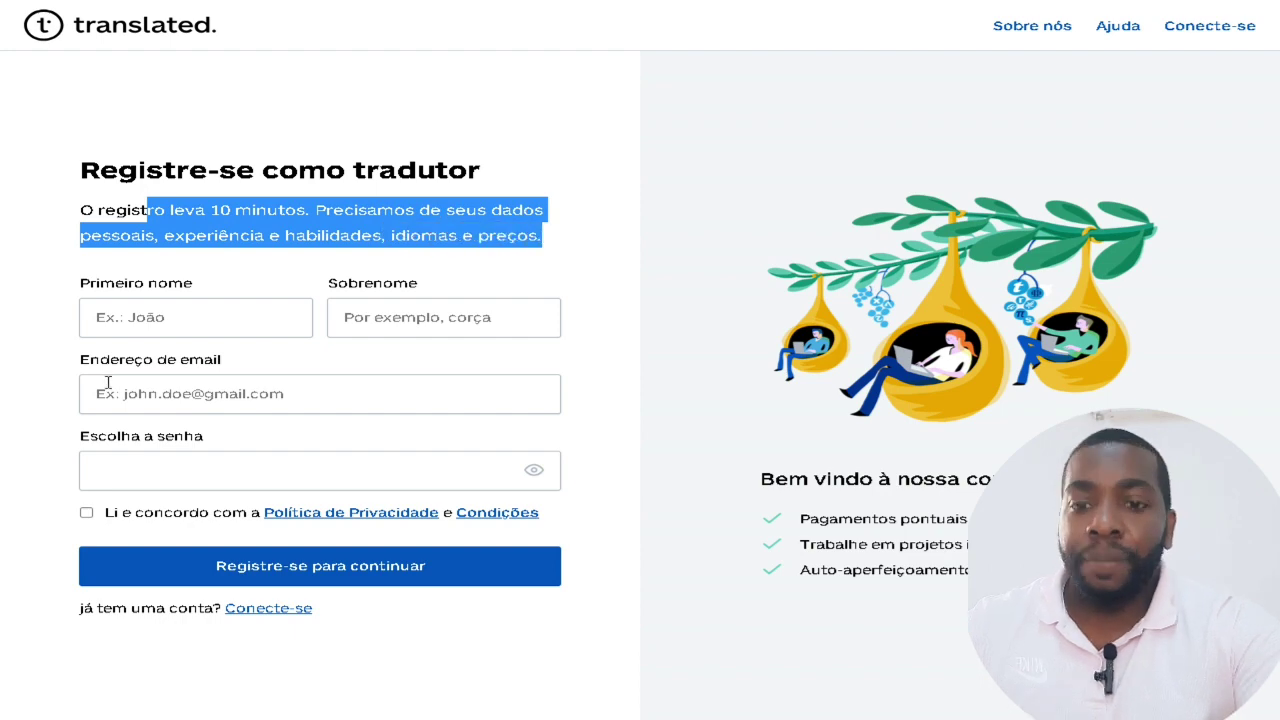
{"action": "left_click", "coordinate": [170, 317]}
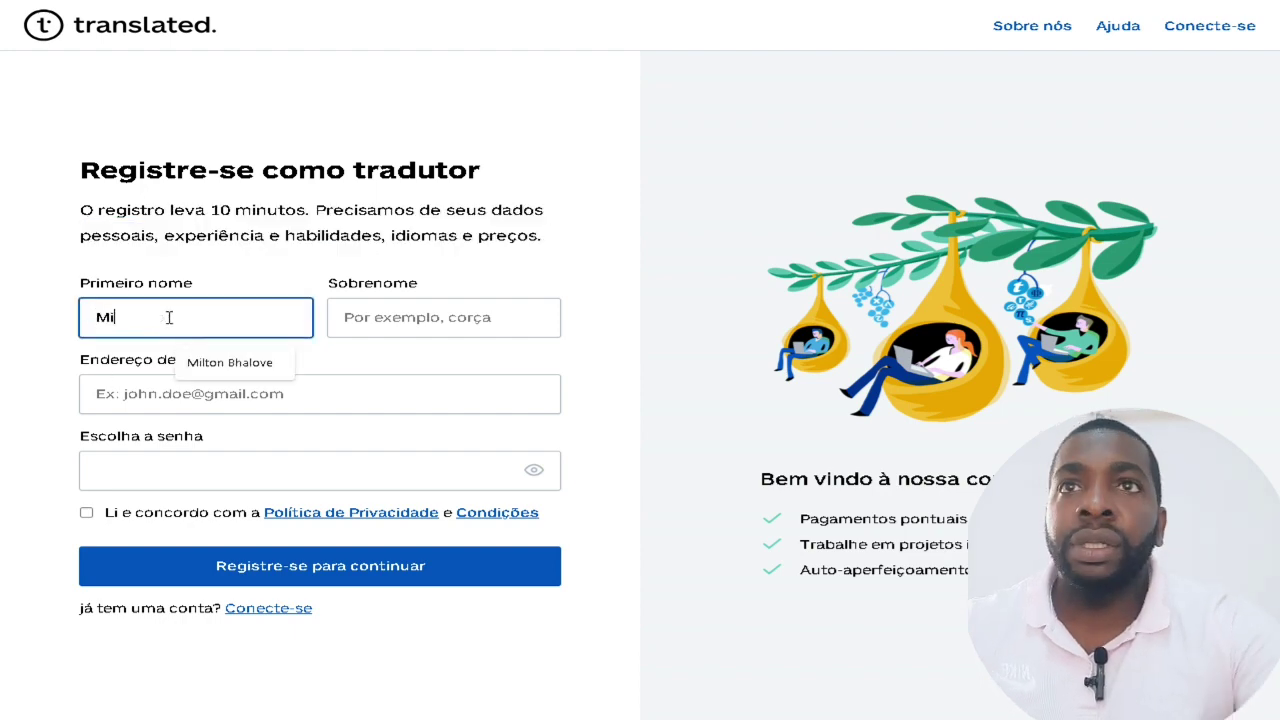
Enter the first name, surname, e-mail and password, accept the terms, and submit the registration.
{"action": "left_click", "coordinate": [384, 314]}
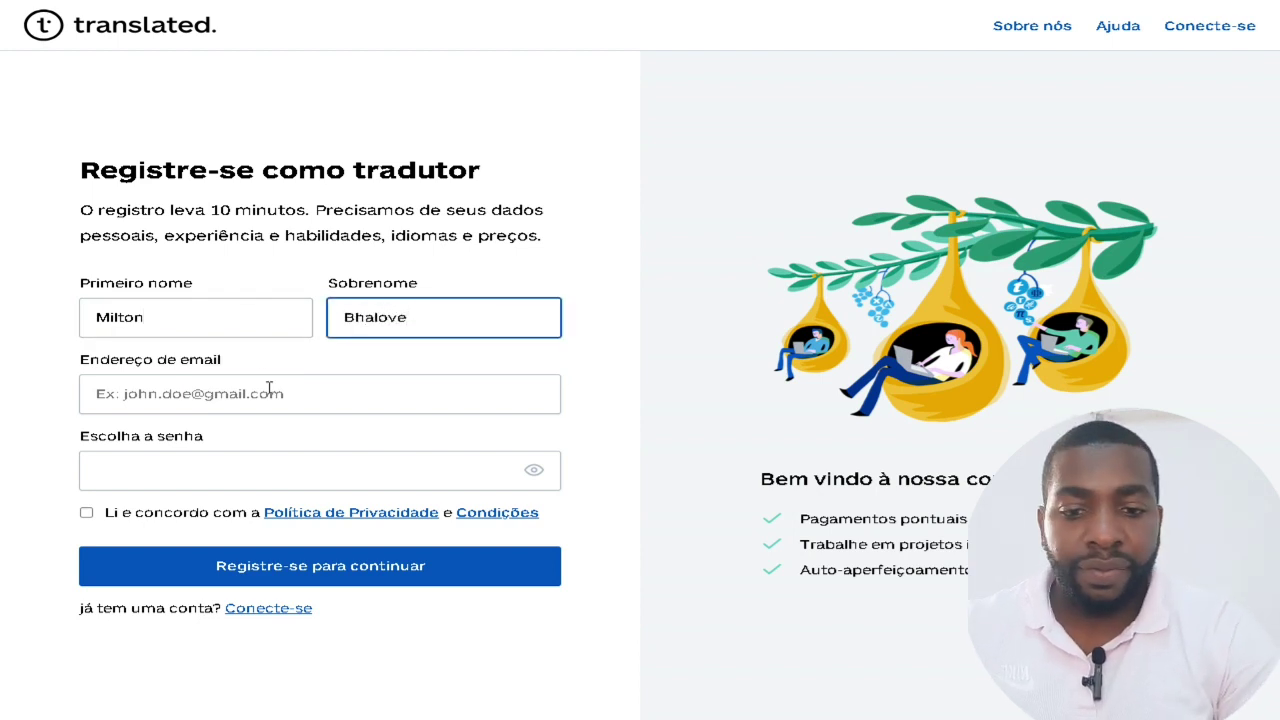
{"action": "left_click", "coordinate": [237, 394]}
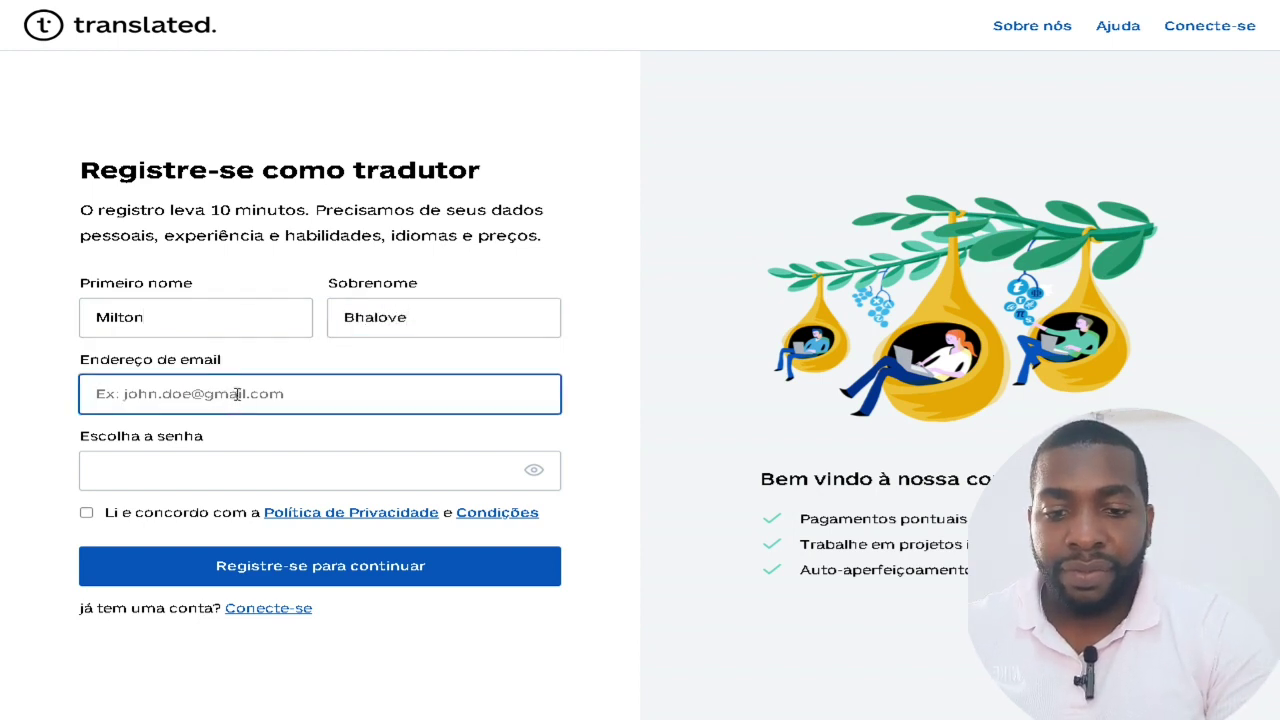
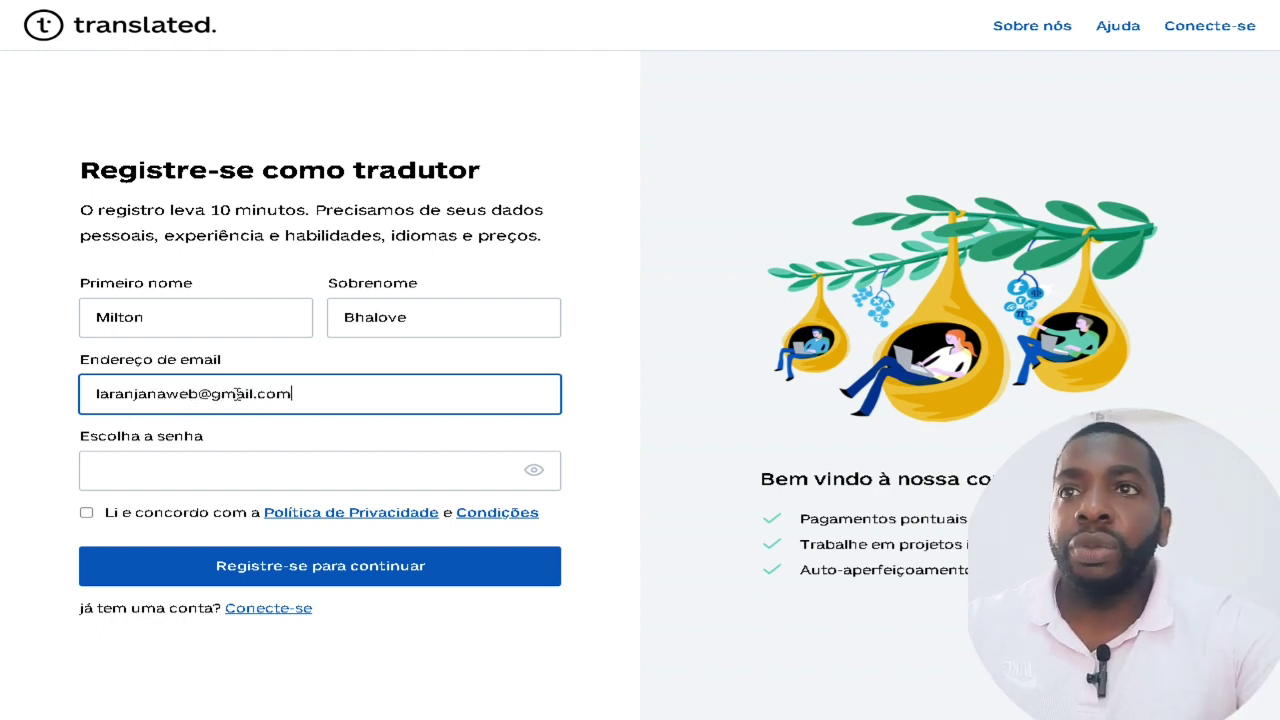
{"action": "left_click", "coordinate": [148, 480]}
{"action": "type", "text": "x"}
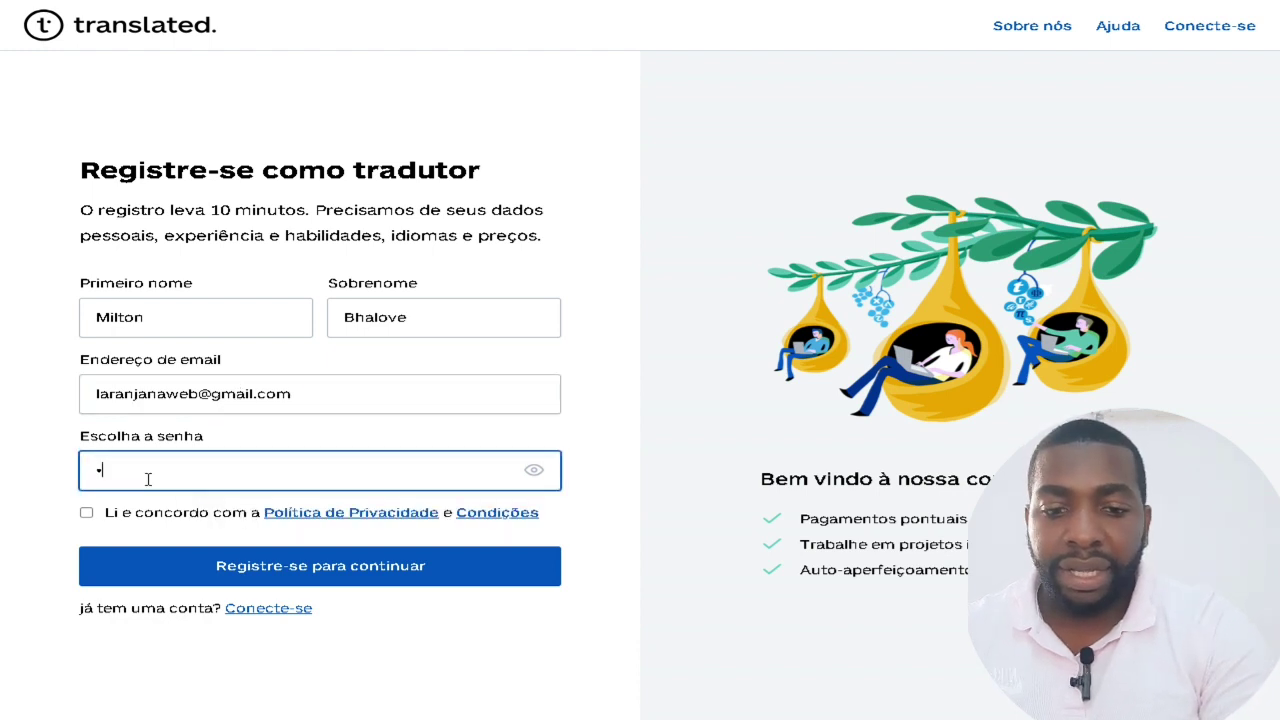
{"action": "type", "text": "xxxx"}
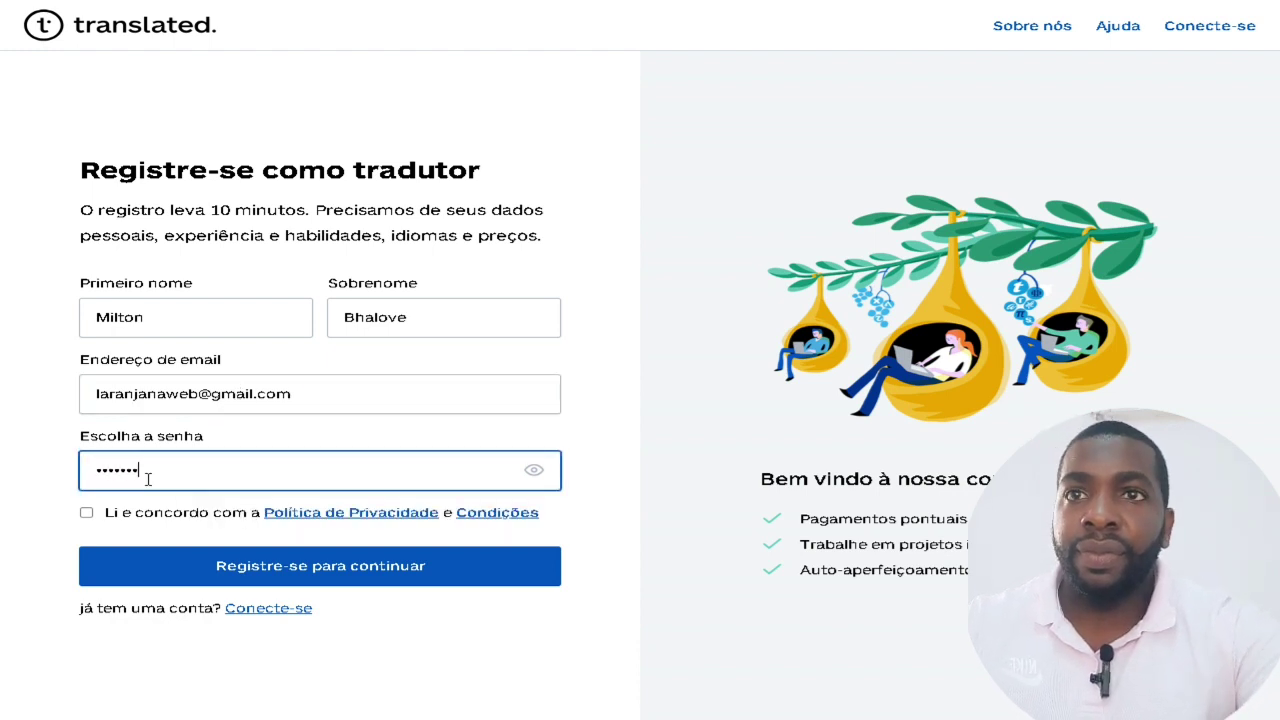
{"action": "left_click", "coordinate": [89, 513]}
{"action": "left_click", "coordinate": [300, 582]}
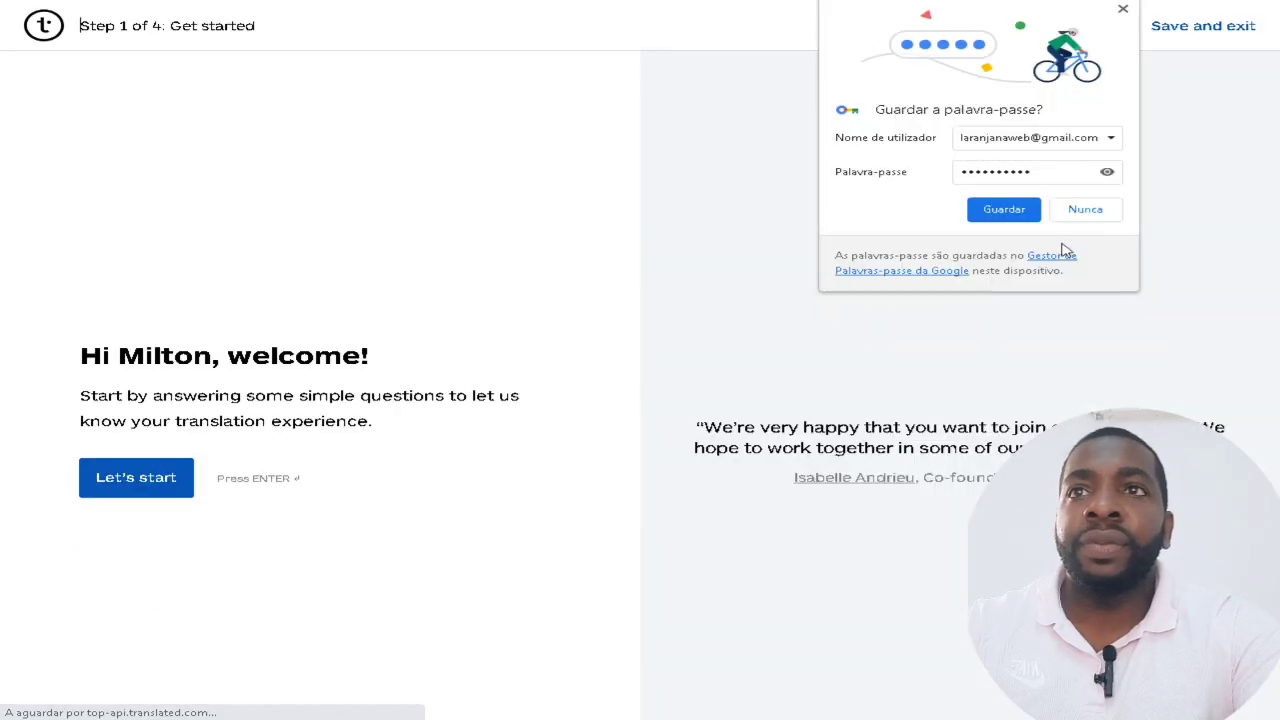
Decline saving the password, start the questionnaire, and answer as a professional translator.
{"action": "left_click", "coordinate": [1105, 209]}
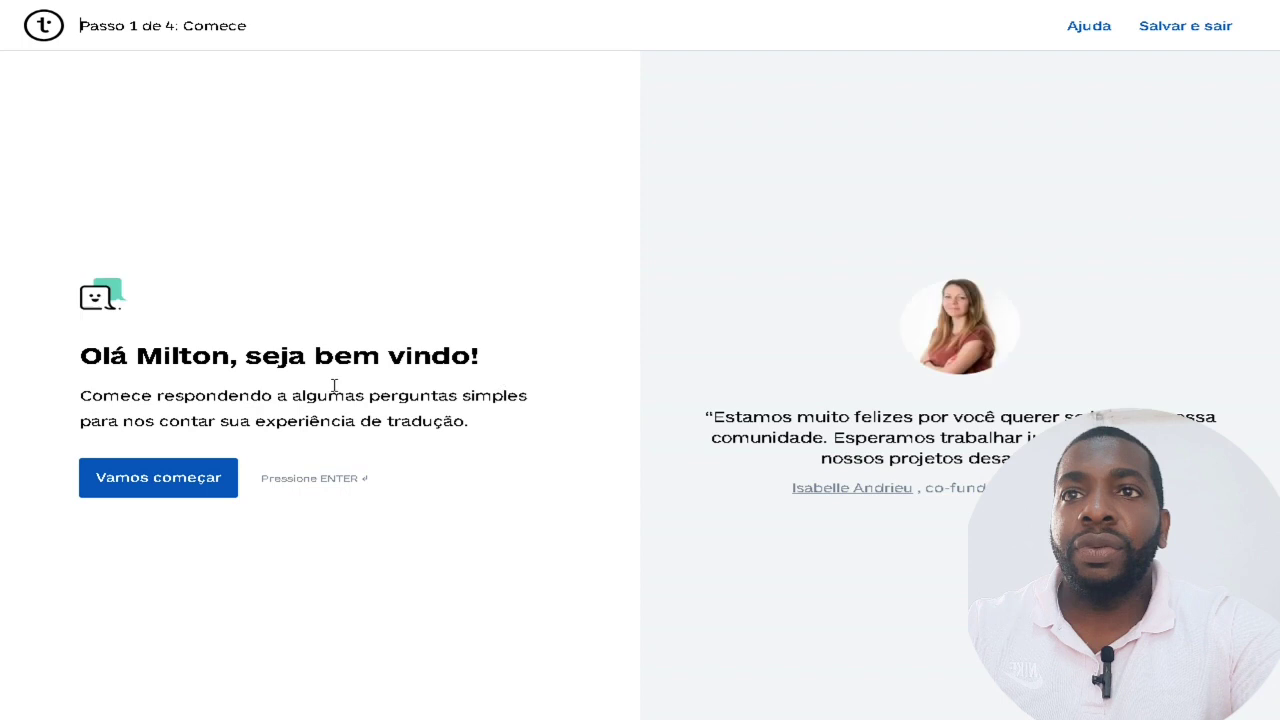
{"action": "left_click", "coordinate": [177, 490]}
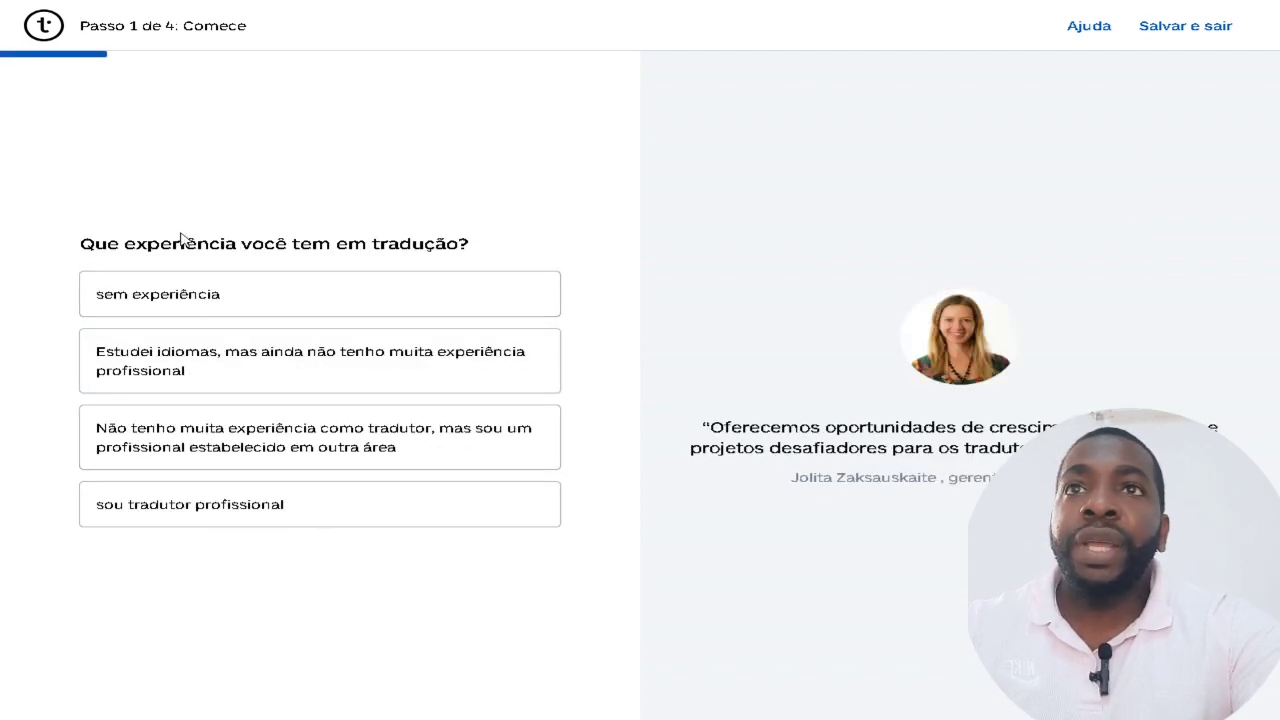
{"action": "left_click_drag", "start_coordinate": [100, 245], "coordinate": [486, 251]}
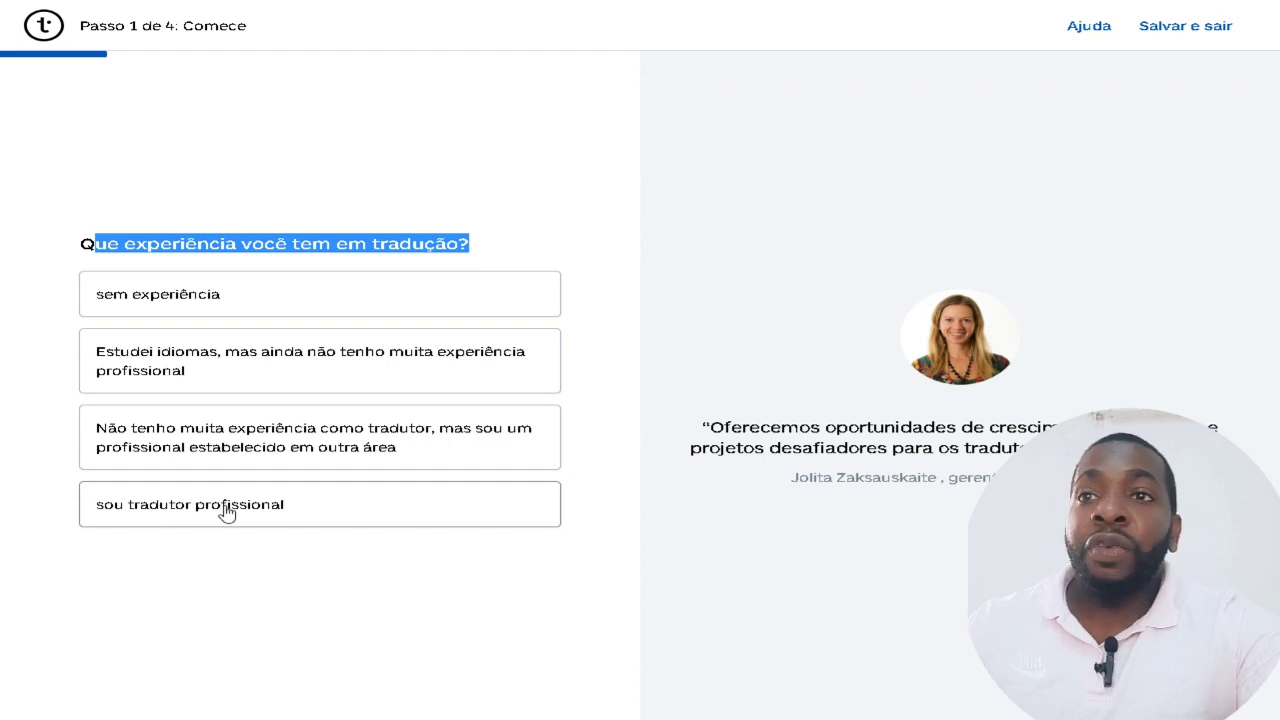
{"action": "left_click", "coordinate": [193, 520]}
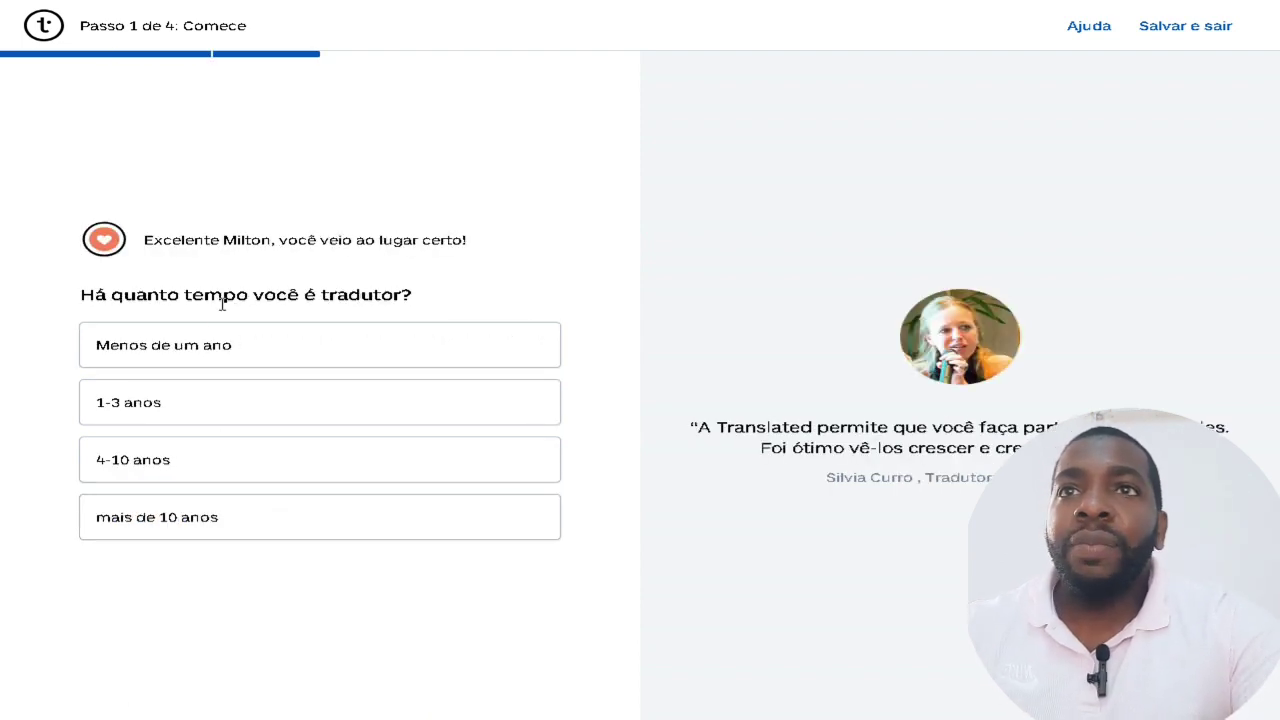
Answer 4-10 years of experience and less than 10 thousand words translated.
{"action": "left_click_drag", "start_coordinate": [160, 300], "coordinate": [437, 303]}
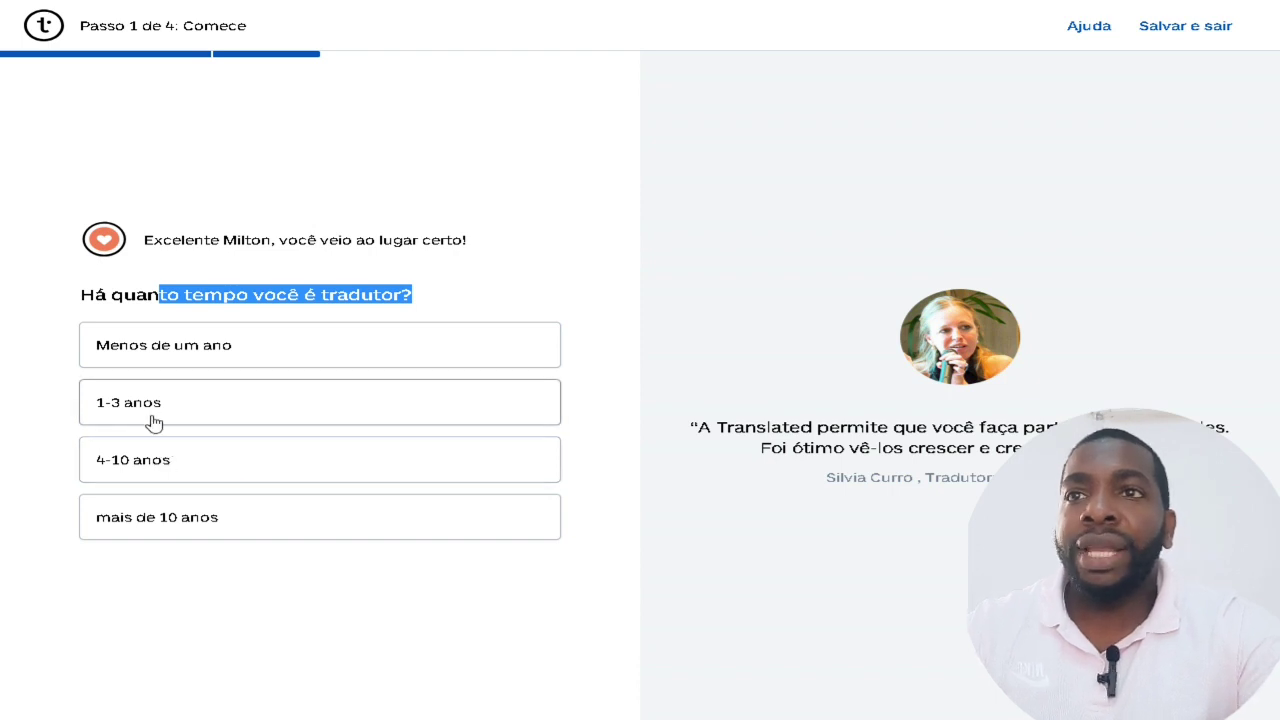
{"action": "left_click", "coordinate": [133, 460]}
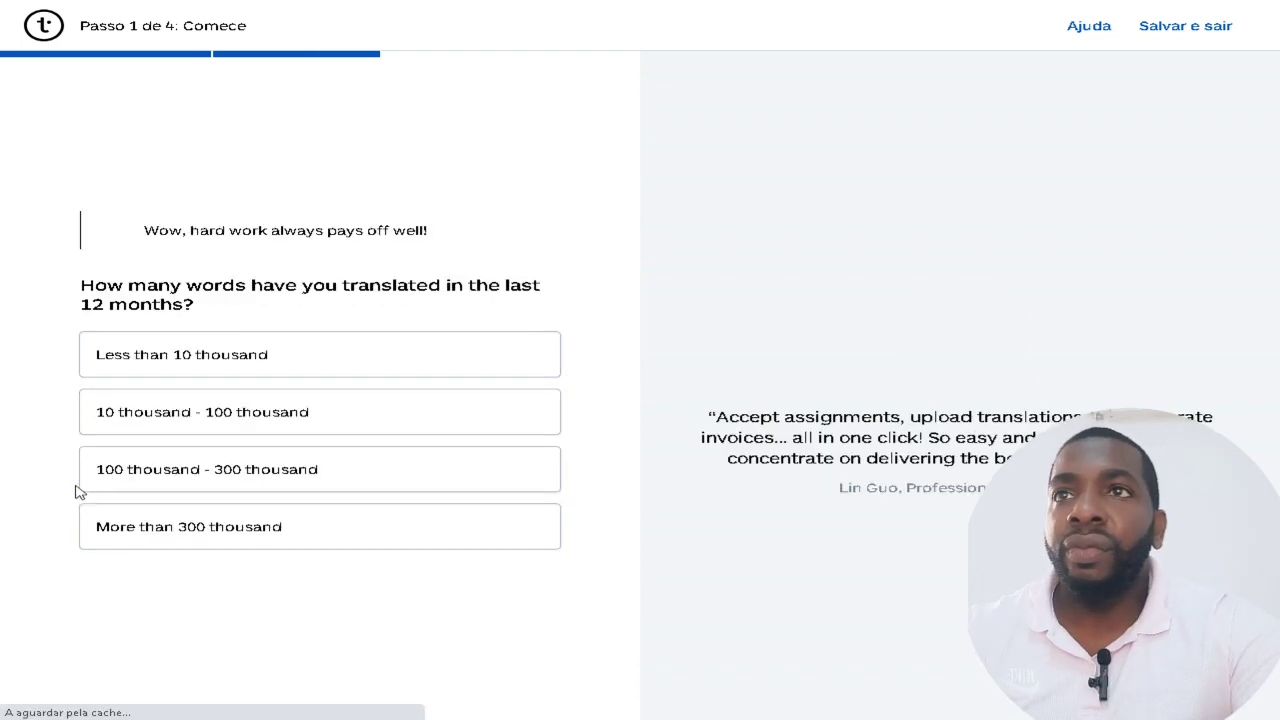
{"action": "left_click_drag", "start_coordinate": [132, 284], "coordinate": [352, 311]}
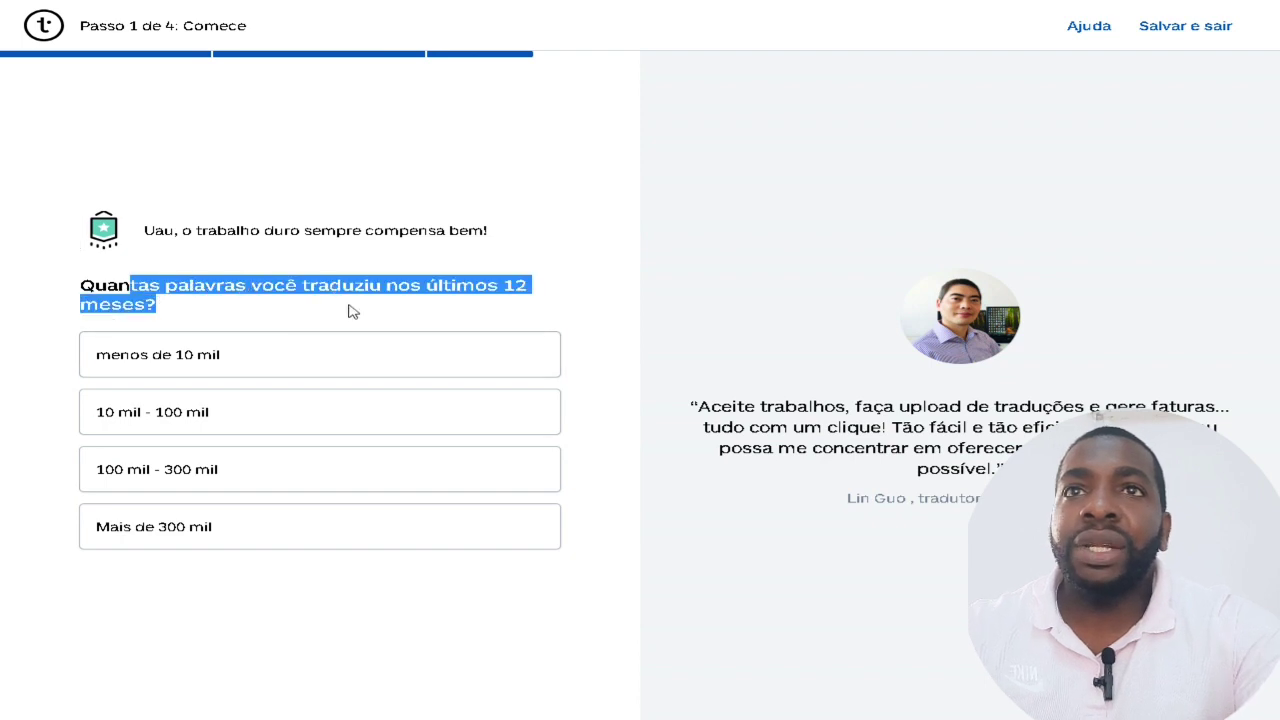
{"action": "left_click_drag", "start_coordinate": [450, 308], "coordinate": [480, 300]}
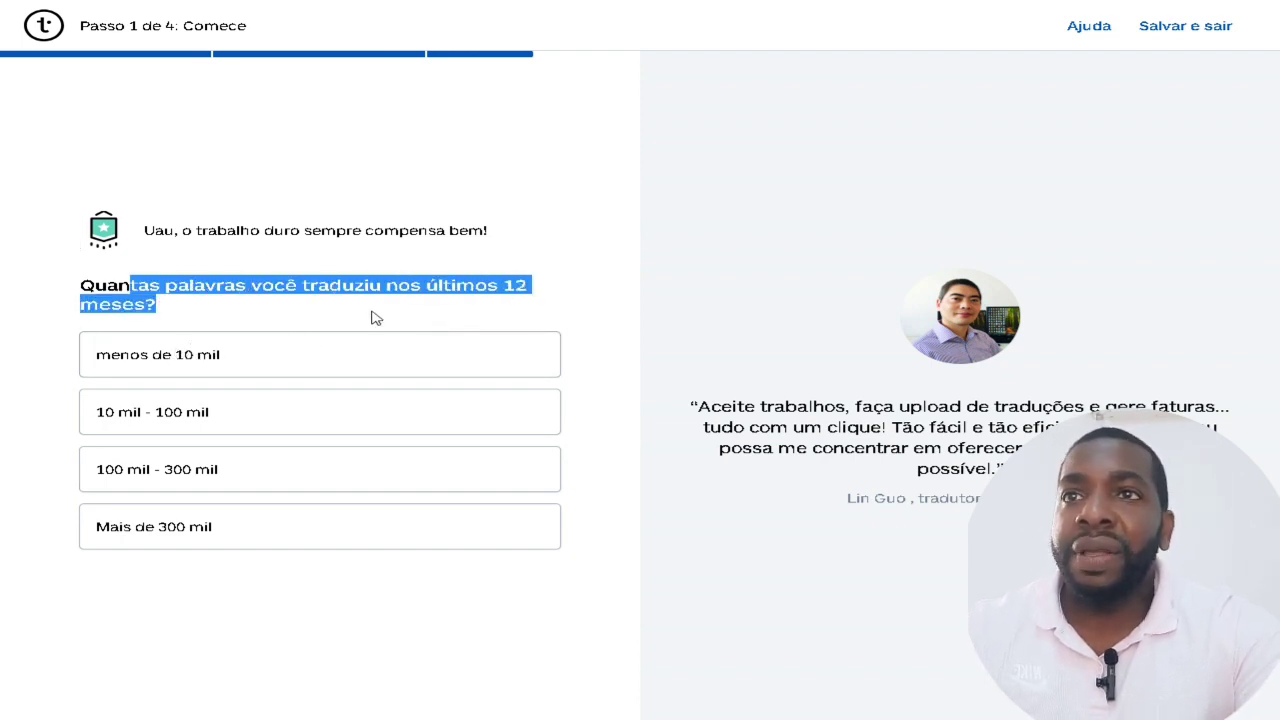
{"action": "left_click", "coordinate": [229, 367]}
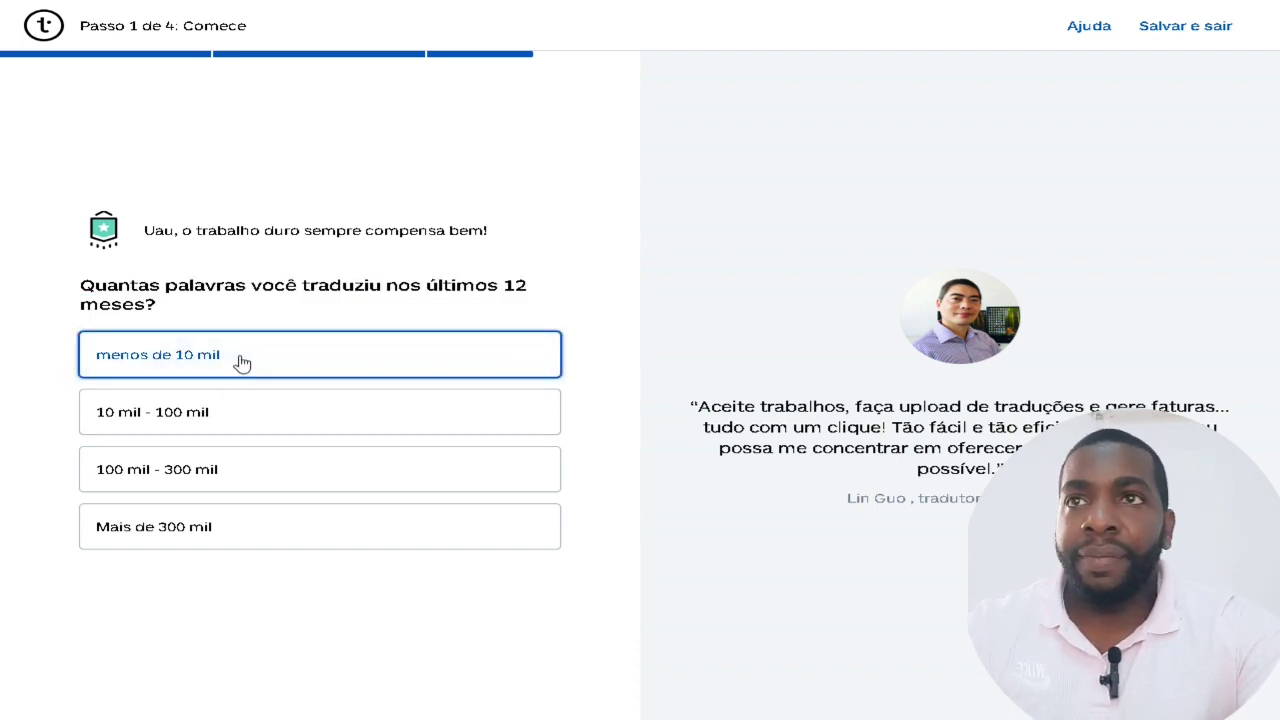
{"action": "left_click_drag", "start_coordinate": [150, 288], "coordinate": [512, 290]}
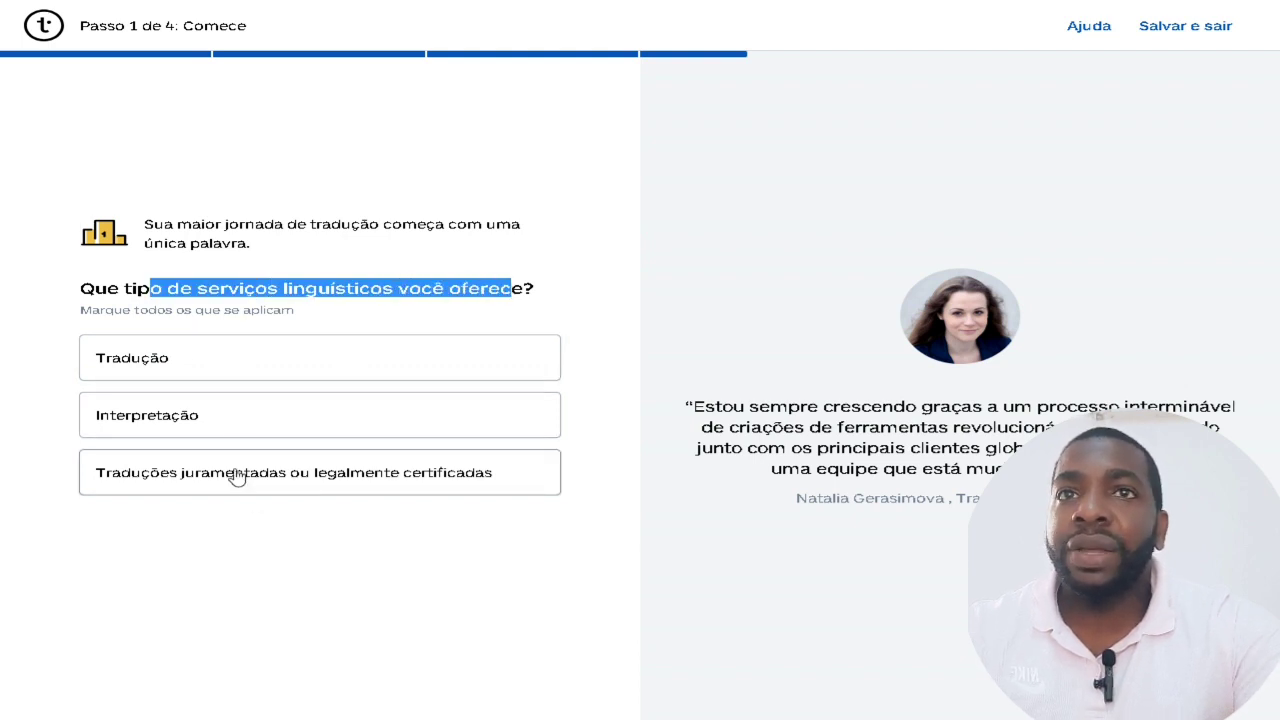
Select Tradução as the offered service, continue, and choose to skip the CV upload.
{"action": "left_click", "coordinate": [133, 368]}
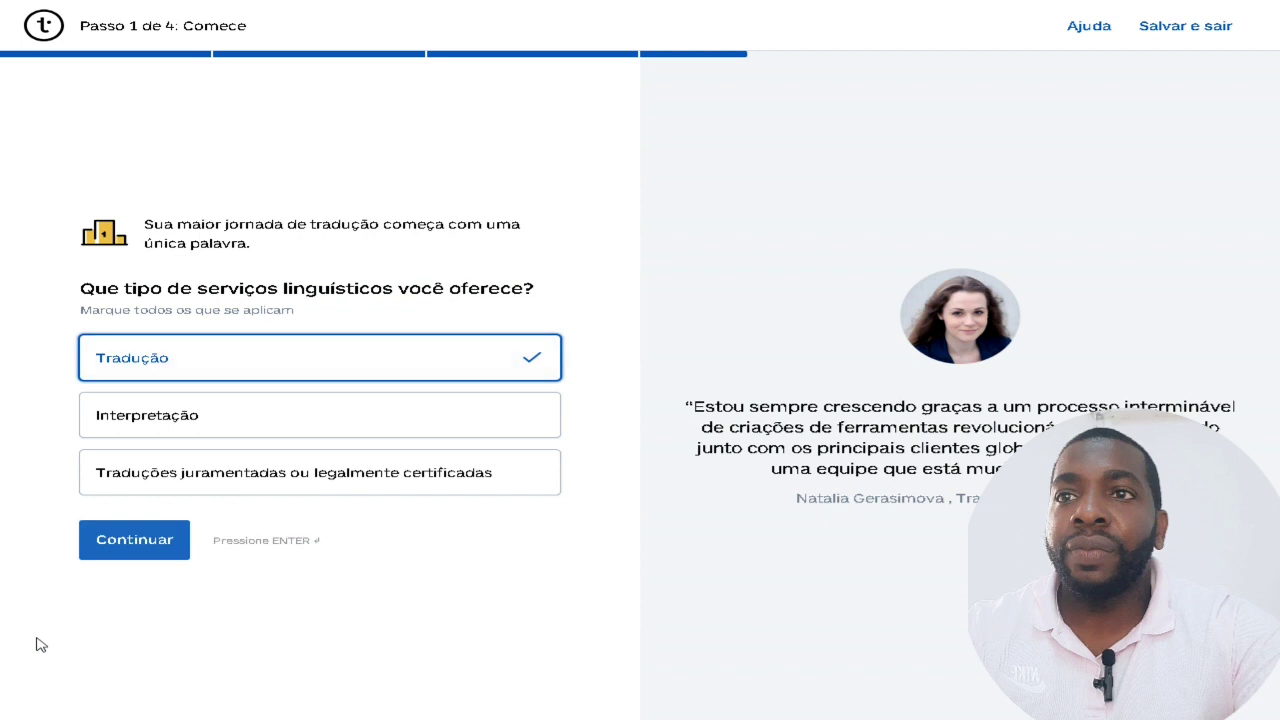
{"action": "left_click", "coordinate": [143, 550]}
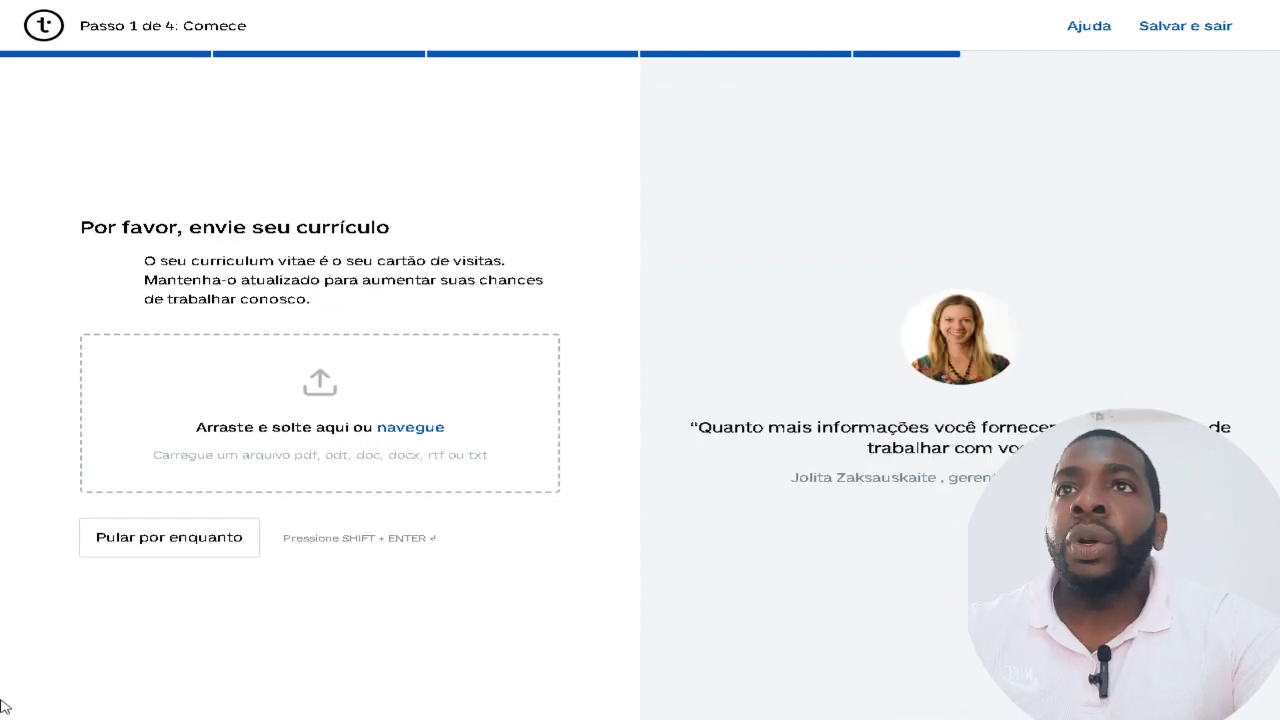
{"action": "left_click_drag", "start_coordinate": [215, 227], "coordinate": [531, 232]}
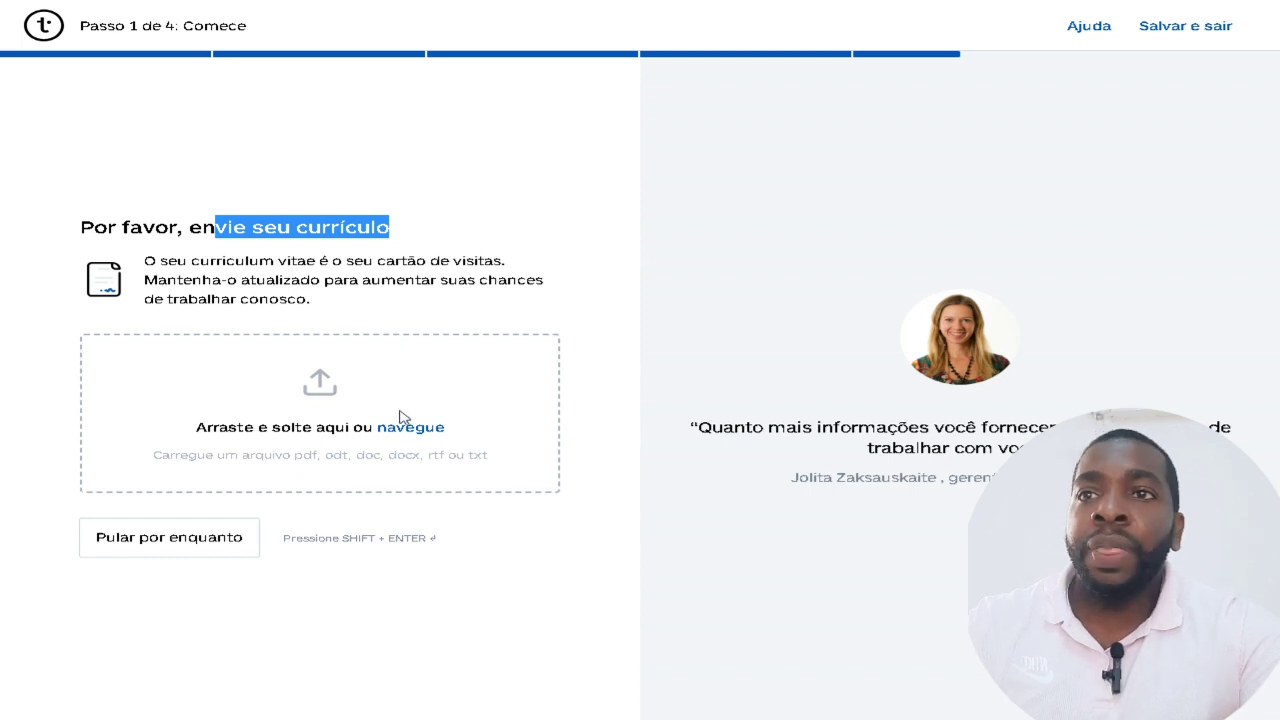
{"action": "left_click", "coordinate": [140, 546]}
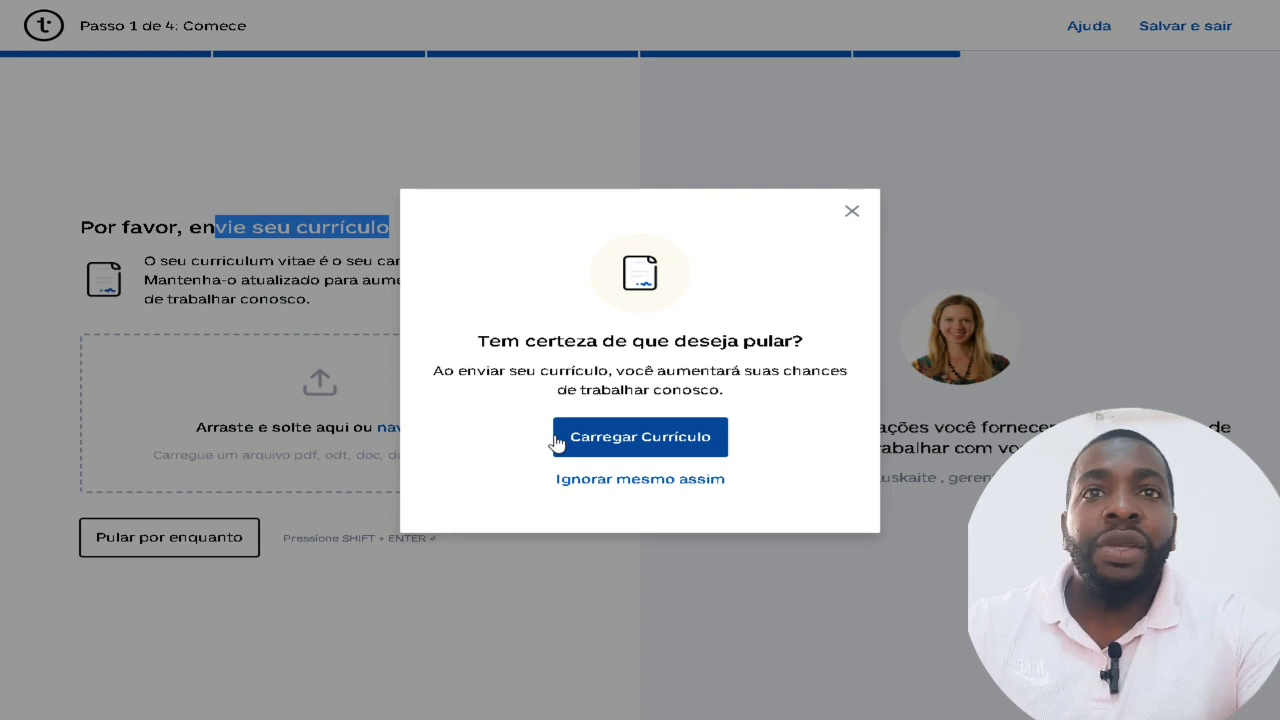
Confirm skipping the CV upload with 'Ignorar mesmo assim'.
{"action": "left_click", "coordinate": [670, 480]}
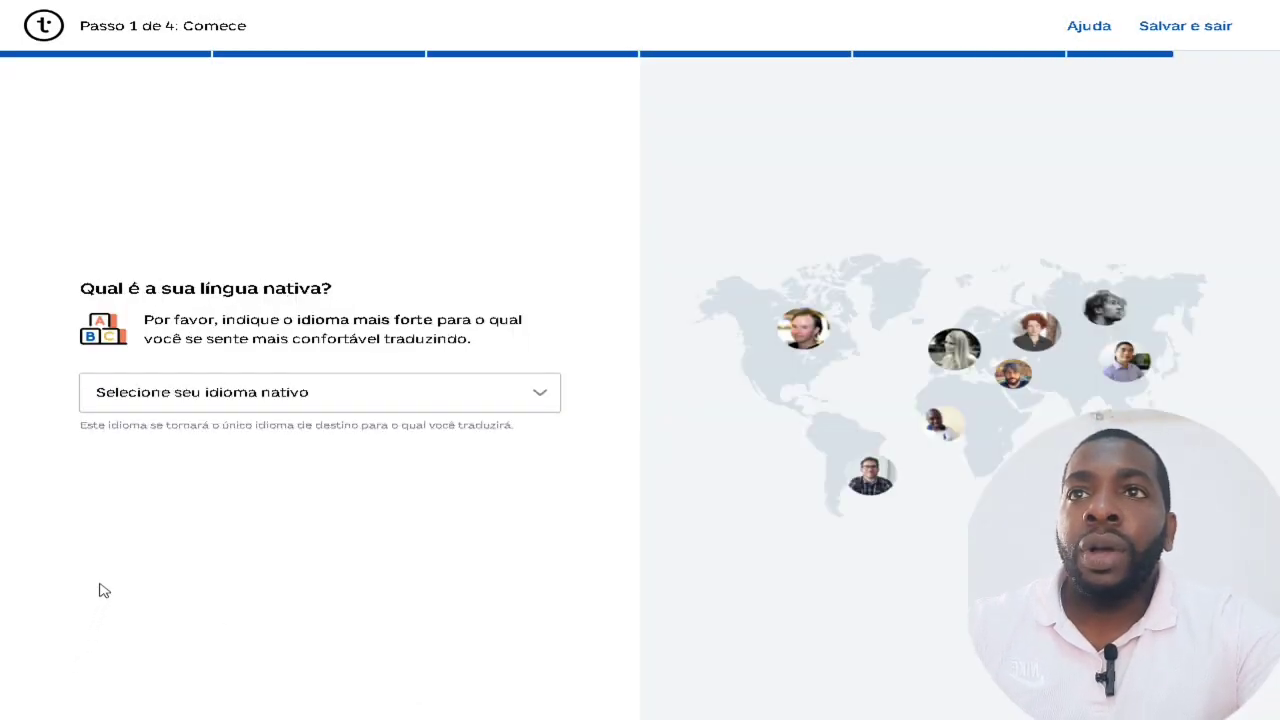
Set Português as the native language, searching 'port', and continue.
{"action": "left_click", "coordinate": [490, 405]}
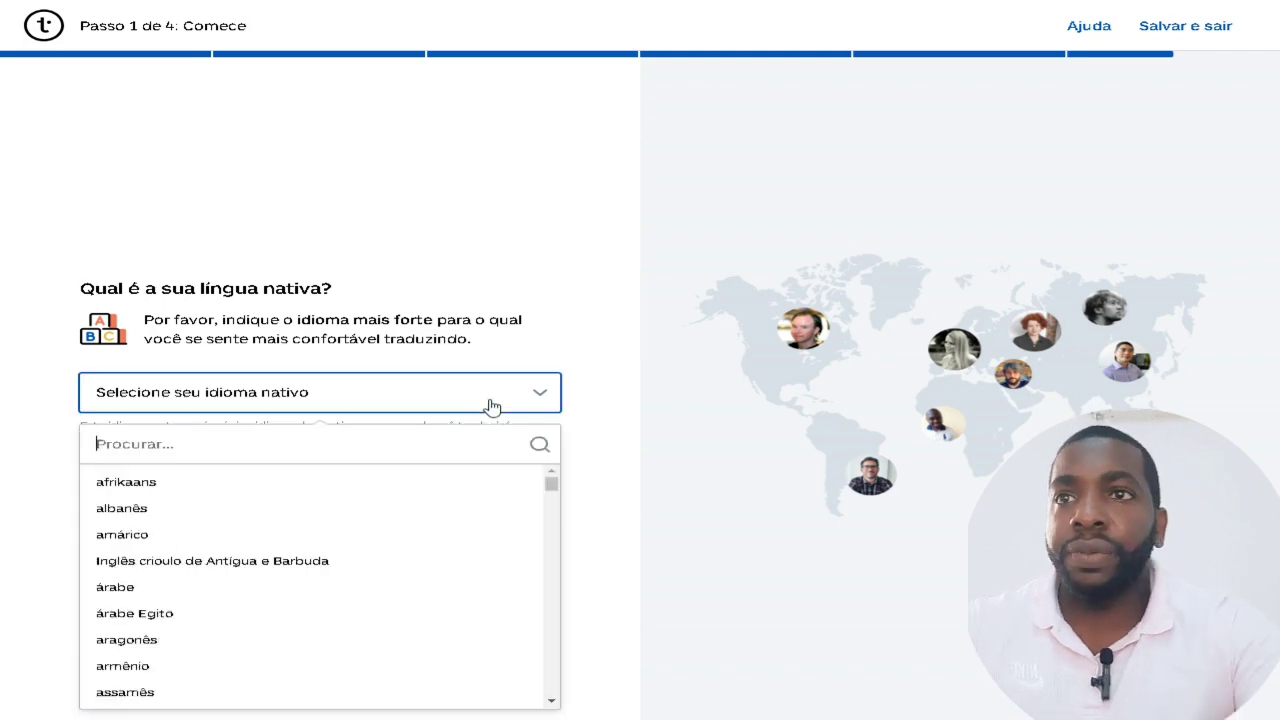
{"action": "type", "text": "port"}
{"action": "left_click", "coordinate": [130, 508]}
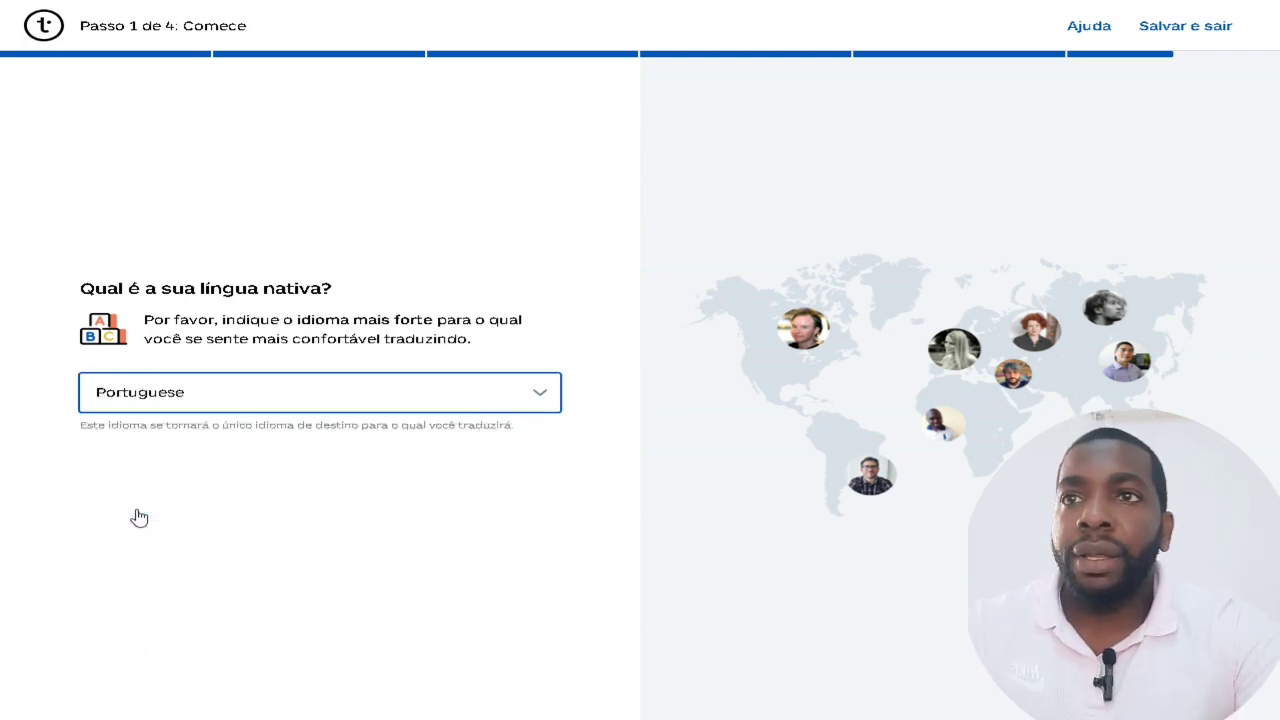
{"action": "left_click", "coordinate": [165, 473]}
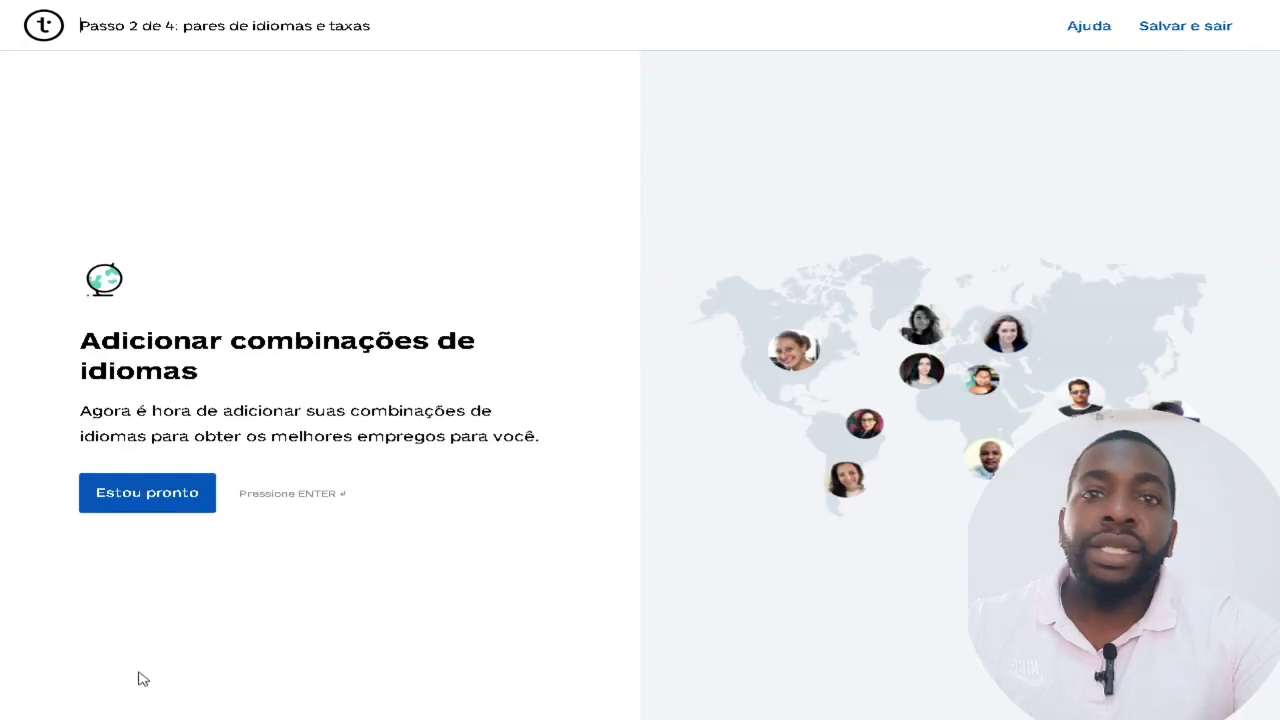
Start a language pair and browse the source language list, trying the searches 'inge' and 'eng'.
{"action": "left_click", "coordinate": [193, 492]}
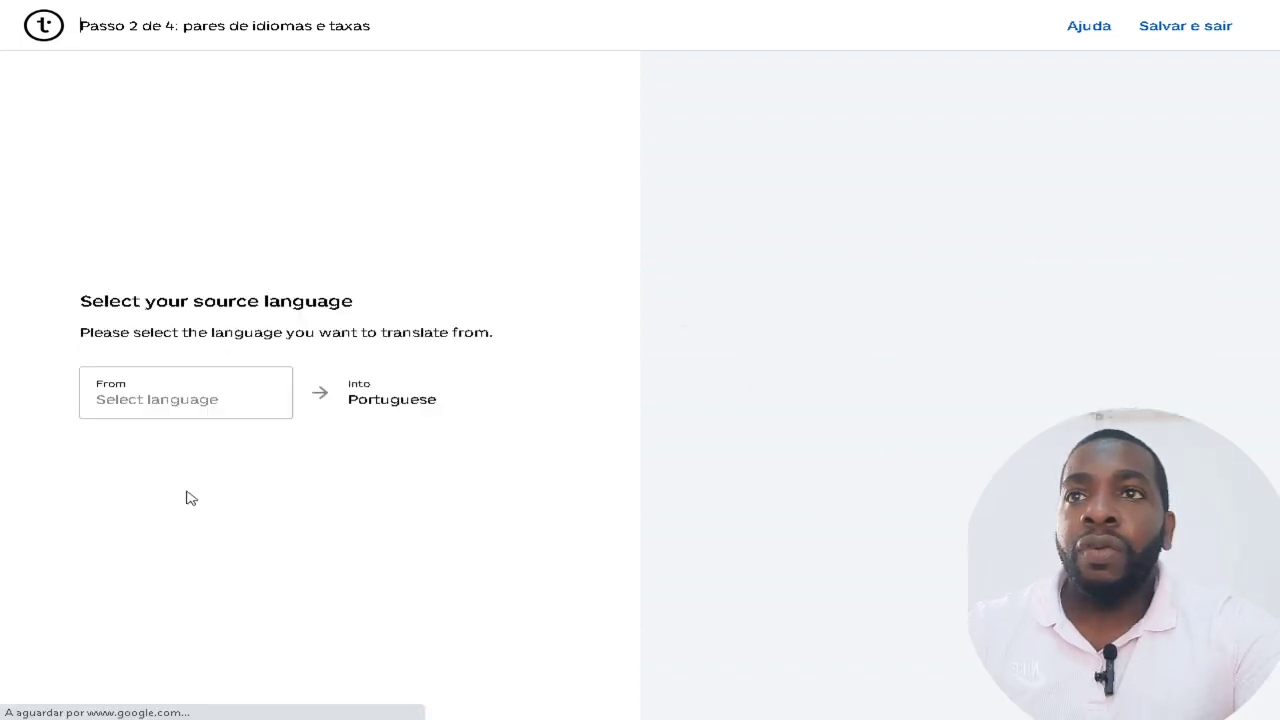
{"action": "left_click", "coordinate": [220, 402]}
{"action": "type", "text": "inge"}
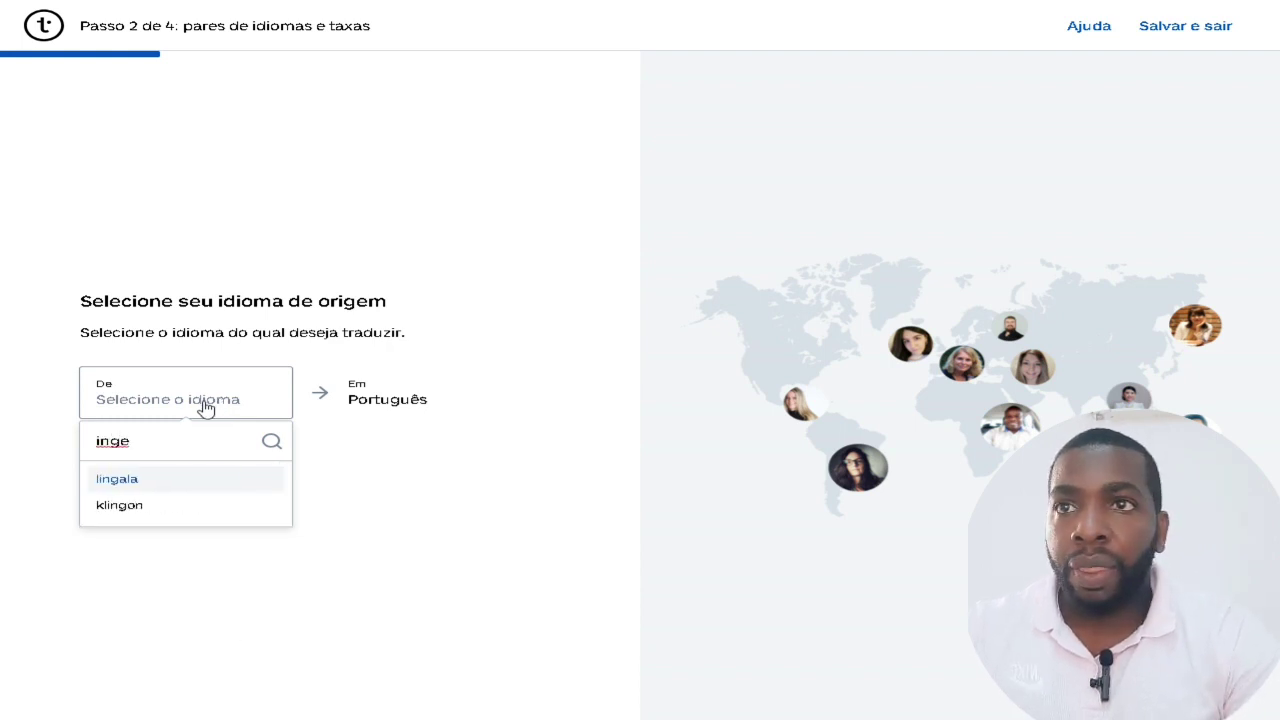
{"action": "key", "text": "BackSpace"}
{"action": "key", "text": "BackSpace"}
{"action": "key", "text": "BackSpace"}
{"action": "key", "text": "BackSpace"}
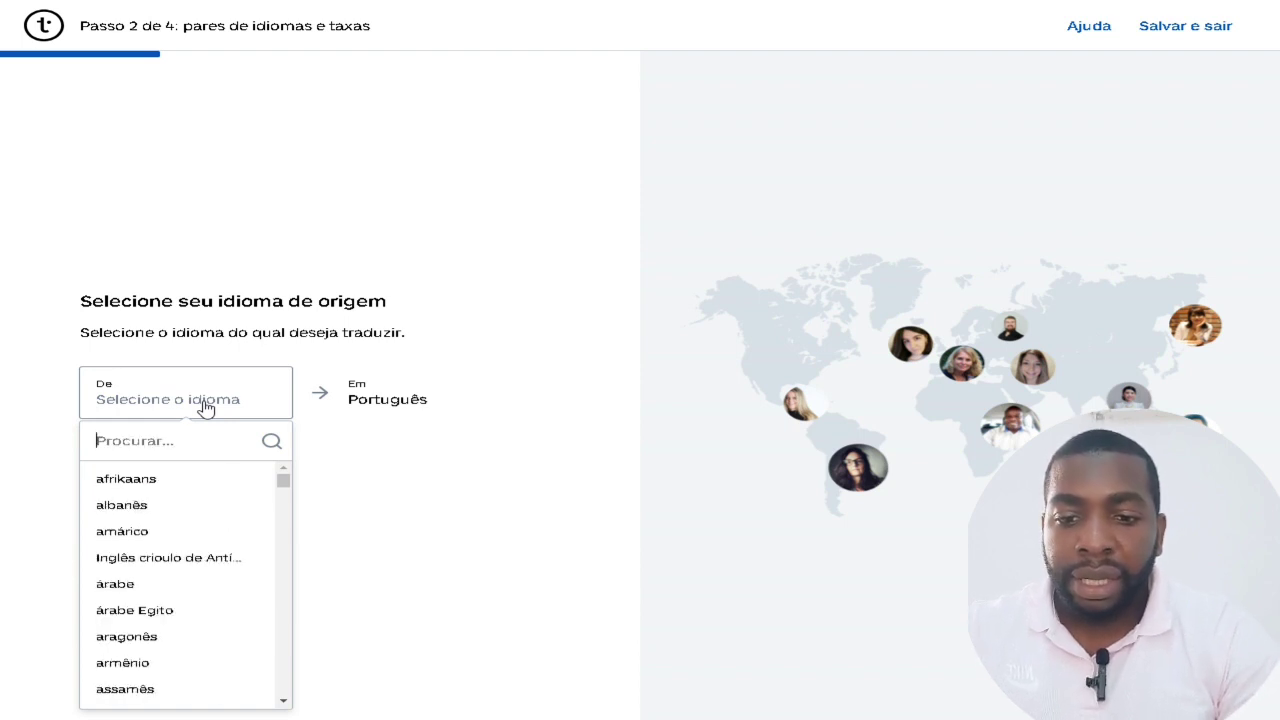
{"action": "type", "text": "eng"}
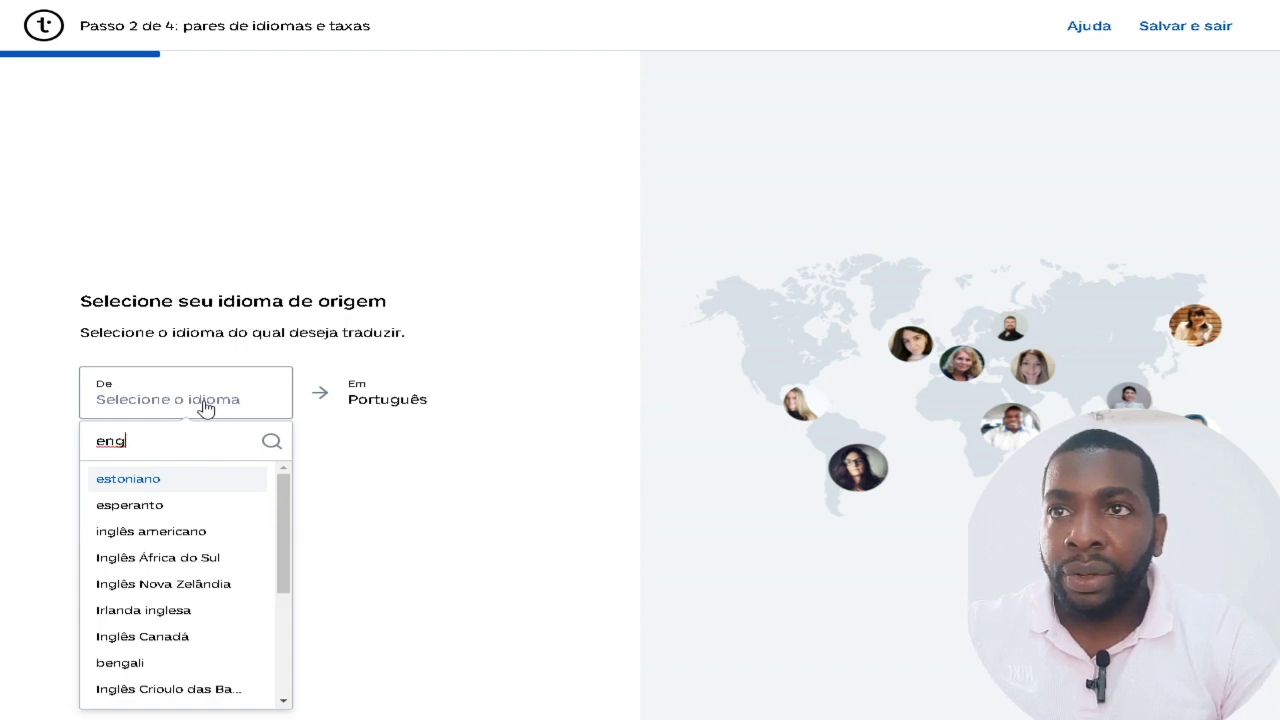
{"action": "key", "text": "BackSpace"}
{"action": "key", "text": "BackSpace"}
{"action": "key", "text": "BackSpace"}
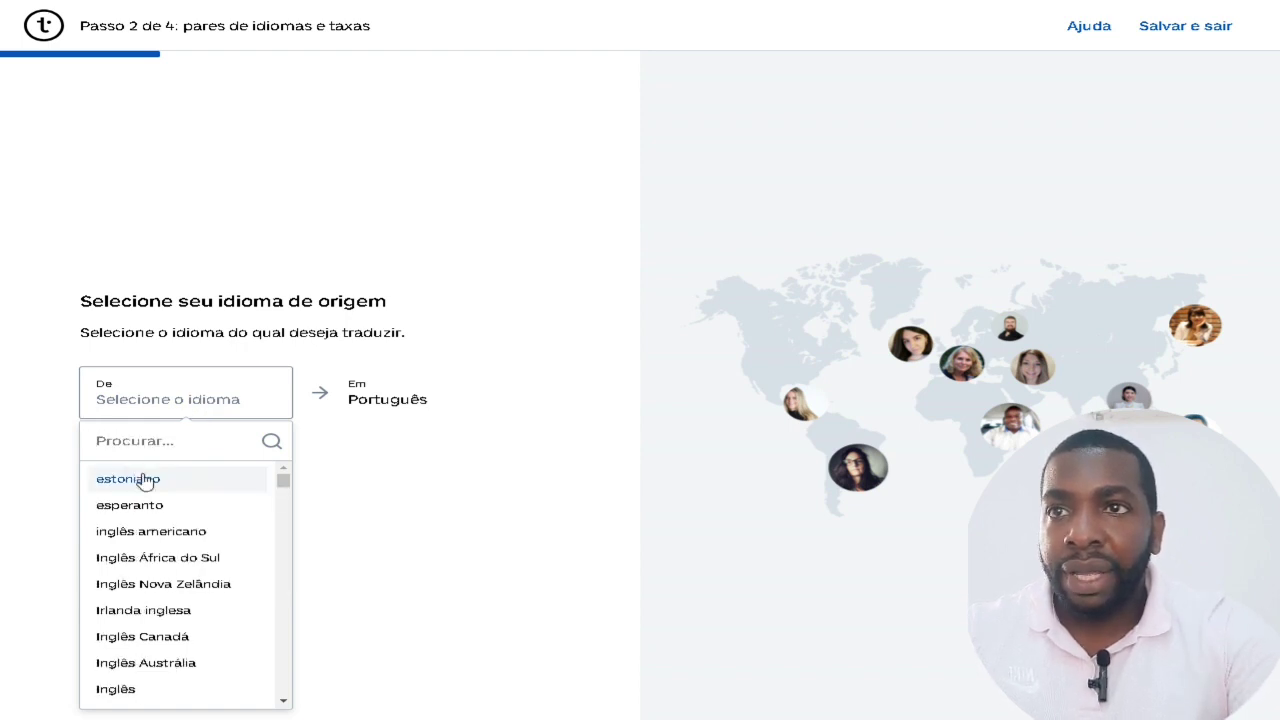
{"action": "left_click", "coordinate": [185, 532]}
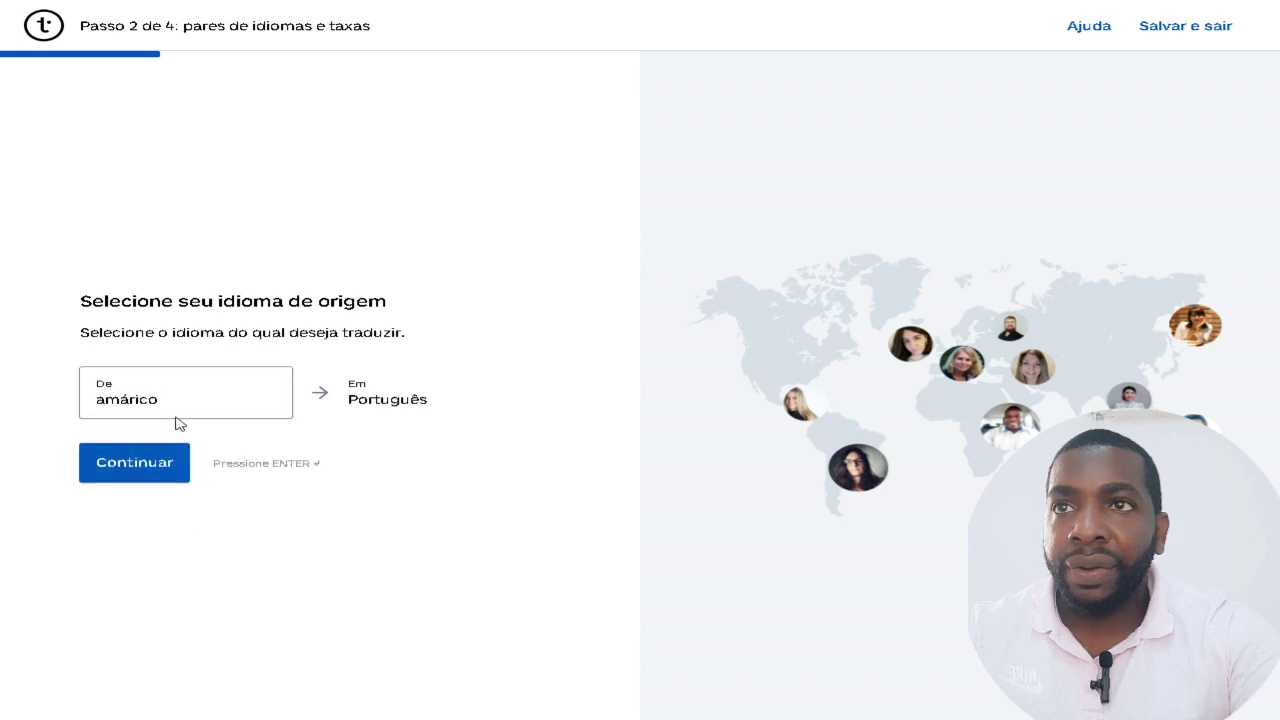
{"action": "left_click", "coordinate": [245, 404]}
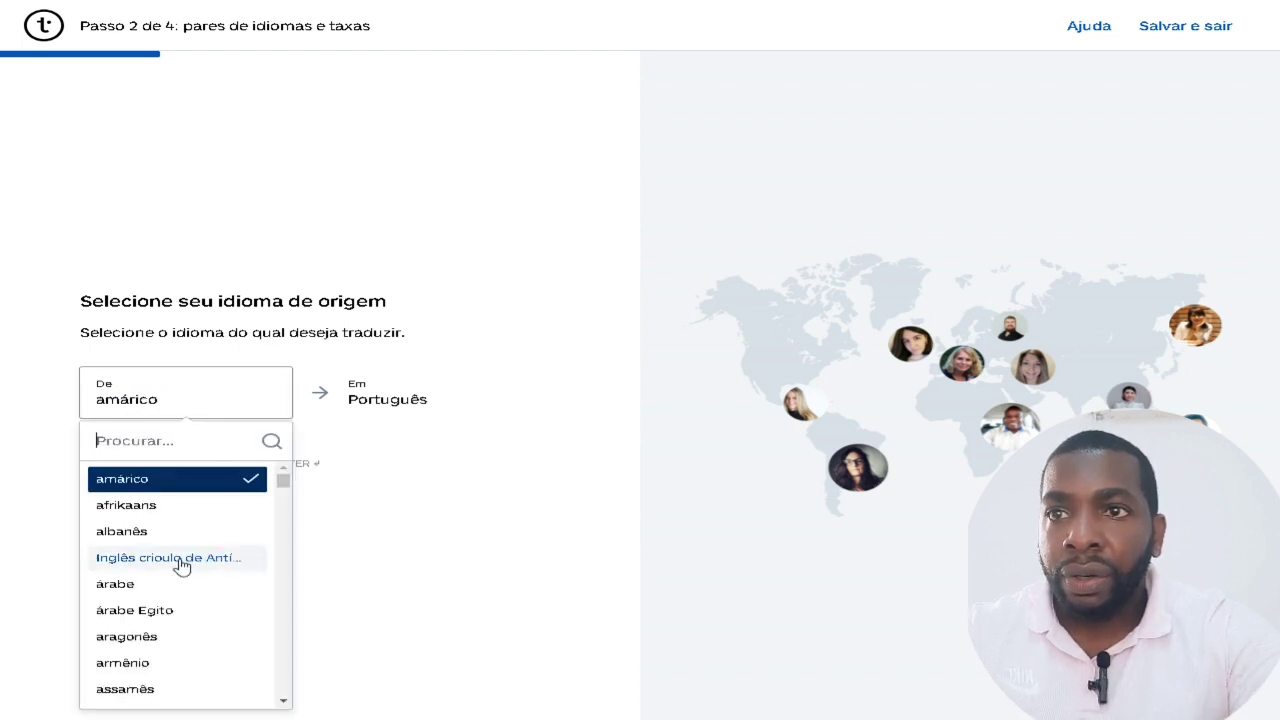
{"action": "scroll", "coordinate": [186, 549], "scroll_direction": "down", "scroll_amount": 3}
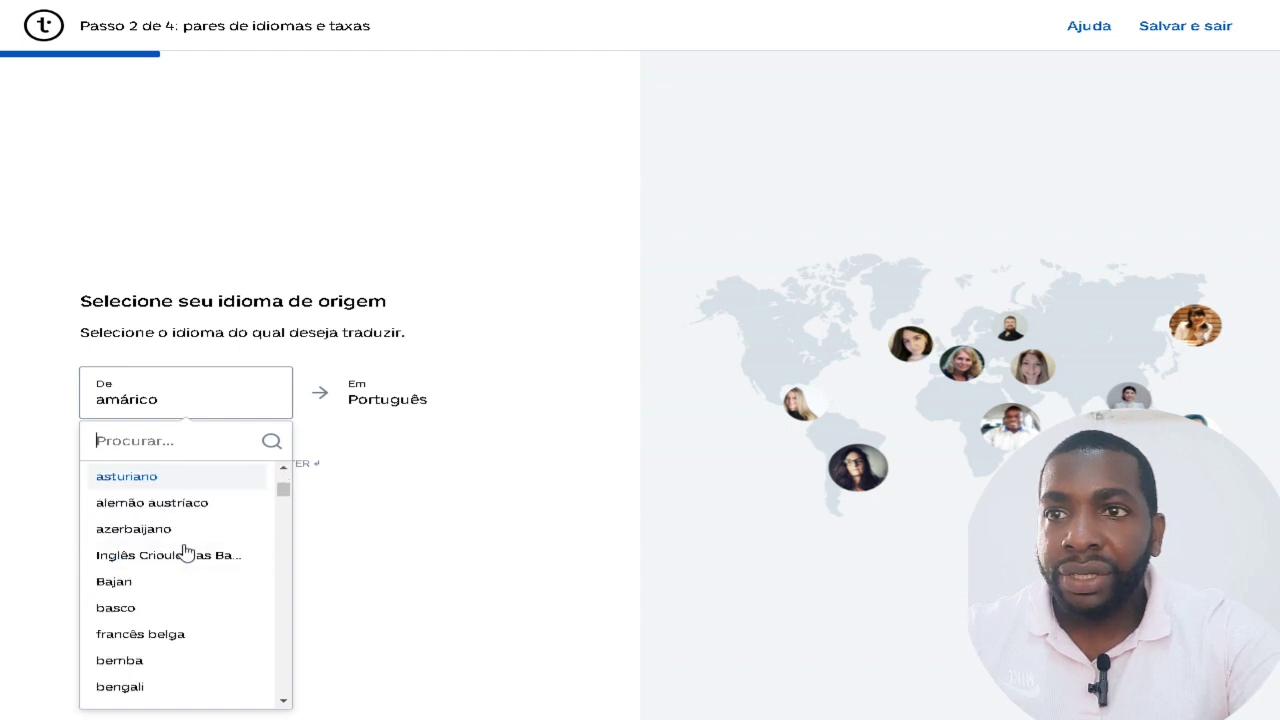
{"action": "scroll", "coordinate": [186, 551], "scroll_direction": "up", "scroll_amount": 2}
{"action": "scroll", "coordinate": [186, 551], "scroll_direction": "down", "scroll_amount": 3}
{"action": "scroll", "coordinate": [186, 552], "scroll_direction": "down", "scroll_amount": 9}
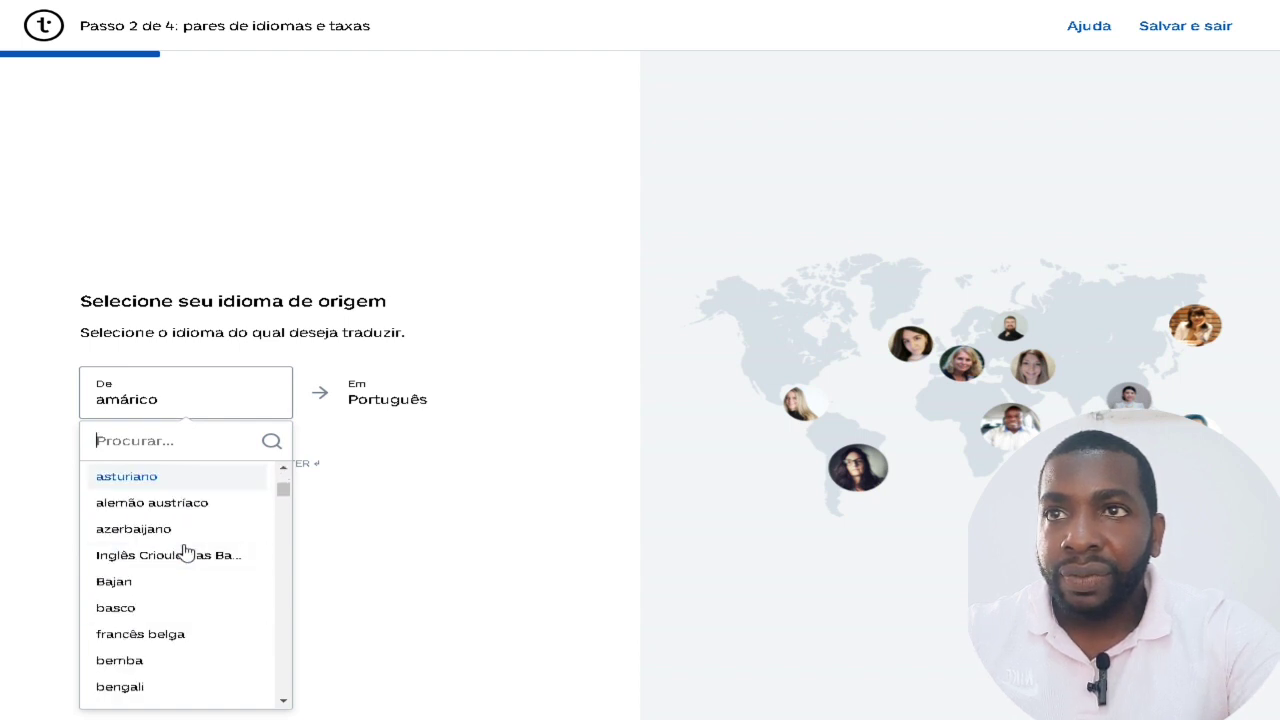
{"action": "left_click", "coordinate": [205, 400]}
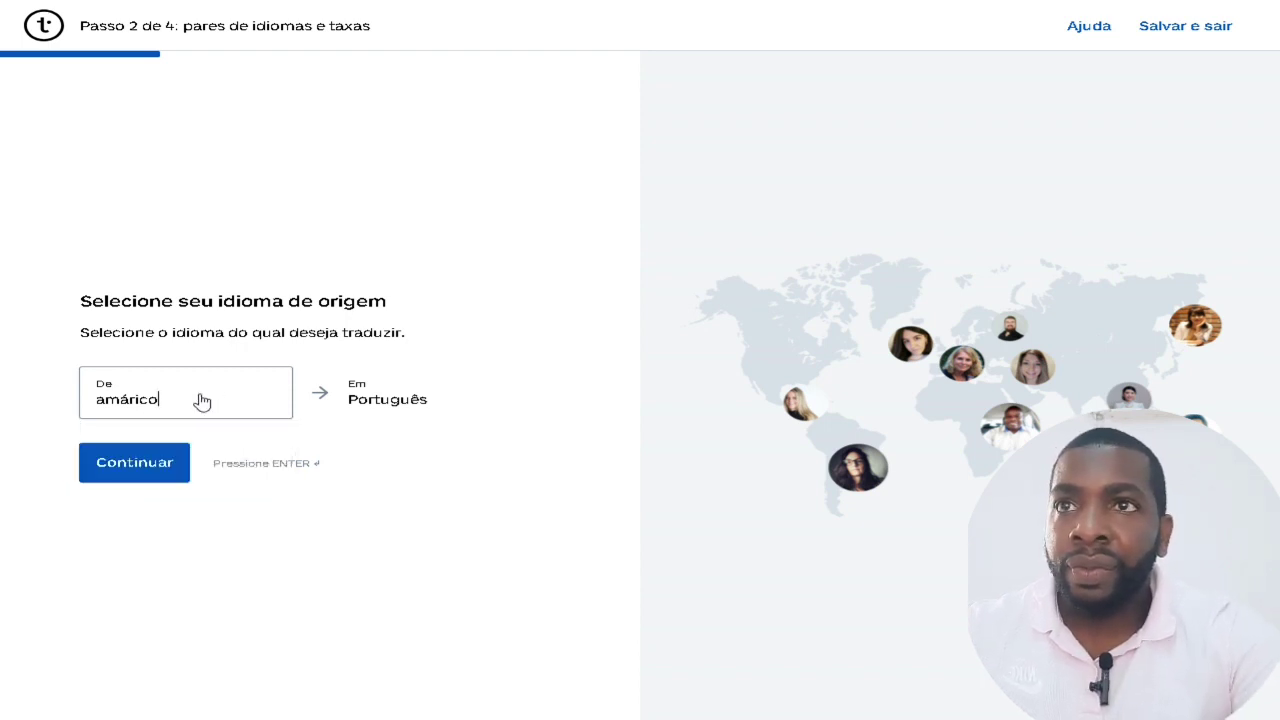
Select Inglês as the source language and confirm the Inglês → Português pair.
{"action": "left_click", "coordinate": [126, 408]}
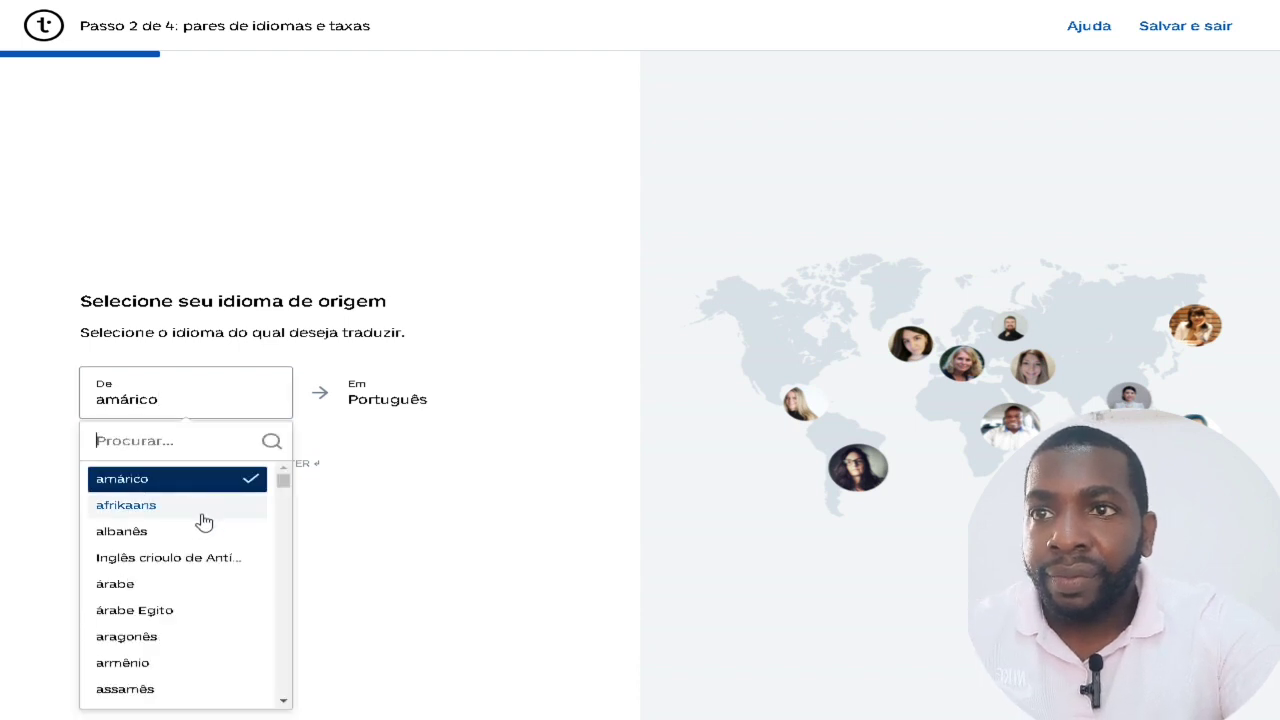
{"action": "scroll", "coordinate": [203, 521], "scroll_direction": "down", "scroll_amount": 1}
{"action": "scroll", "coordinate": [206, 531], "scroll_direction": "down", "scroll_amount": 2}
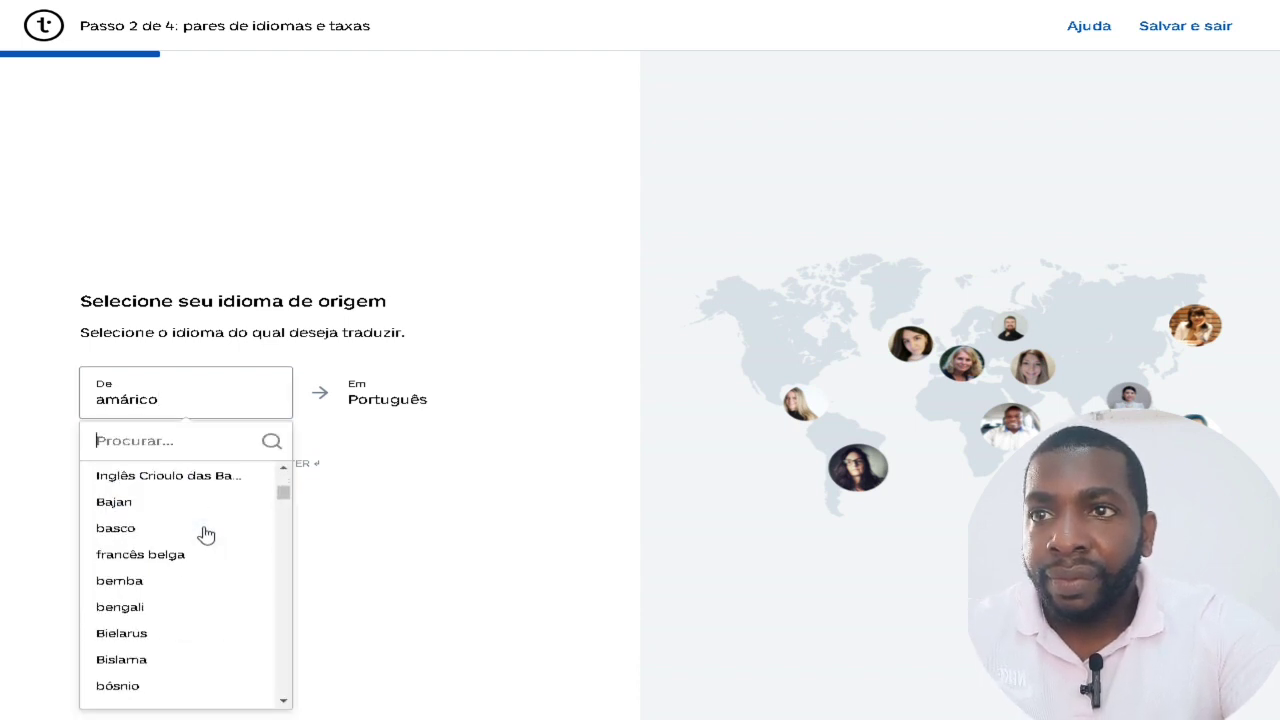
{"action": "scroll", "coordinate": [206, 535], "scroll_direction": "down", "scroll_amount": 3}
{"action": "scroll", "coordinate": [206, 534], "scroll_direction": "down", "scroll_amount": 2}
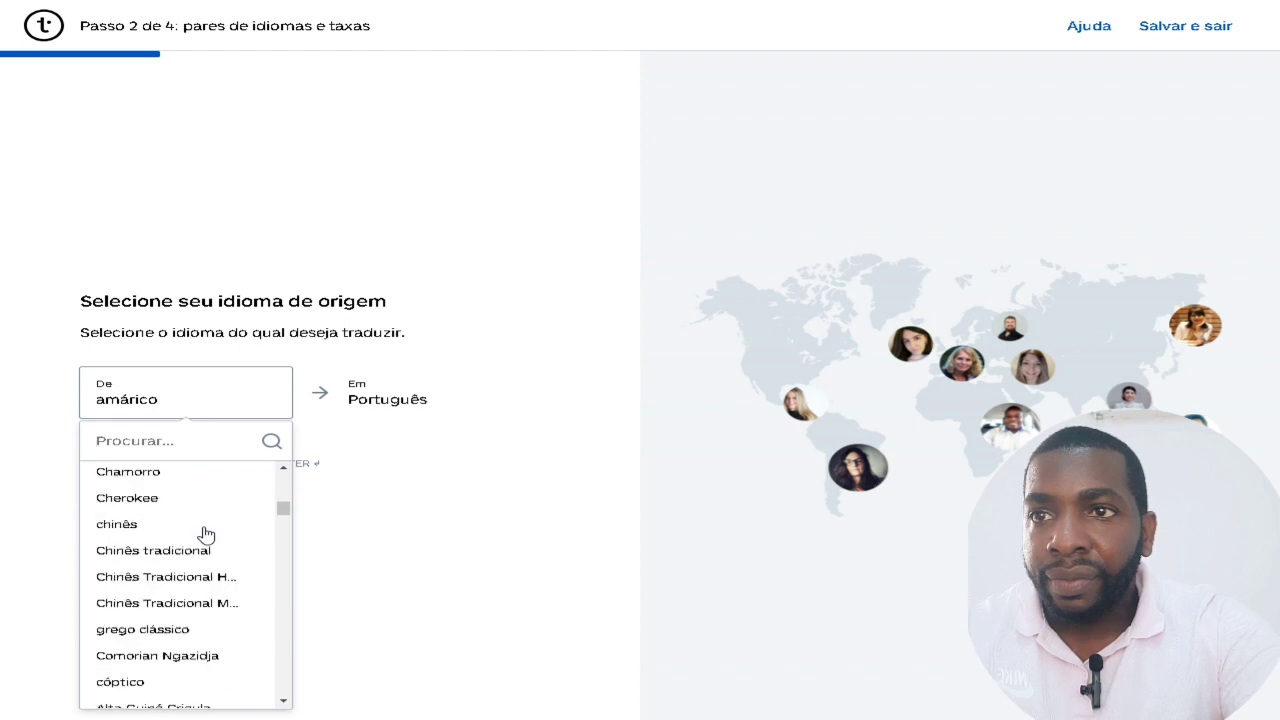
{"action": "scroll", "coordinate": [206, 535], "scroll_direction": "down", "scroll_amount": 4}
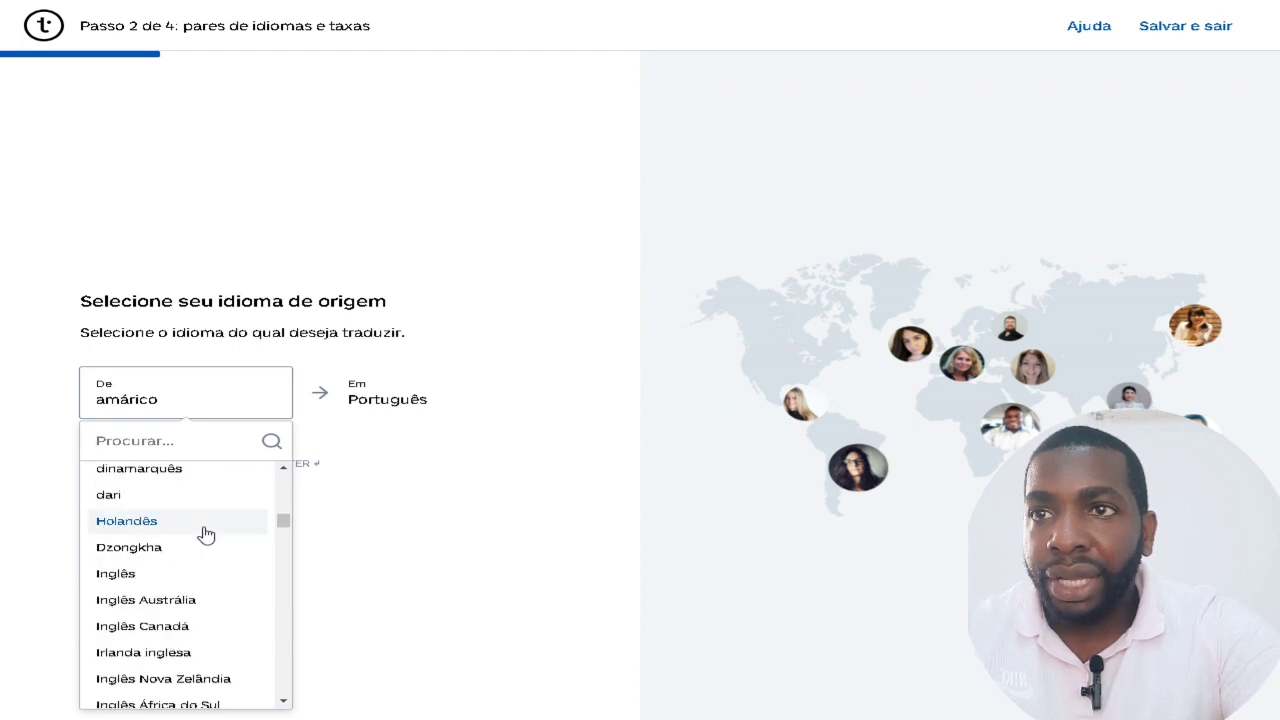
{"action": "left_click", "coordinate": [126, 576]}
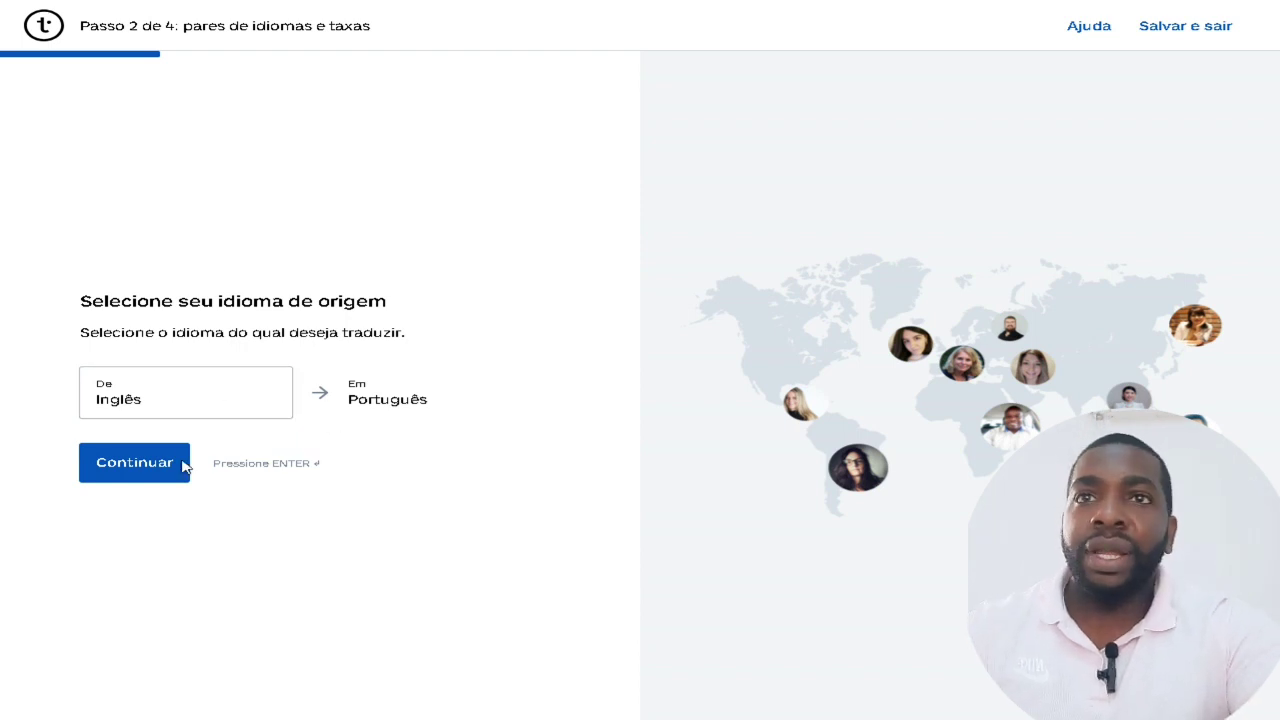
{"action": "left_click", "coordinate": [182, 464]}
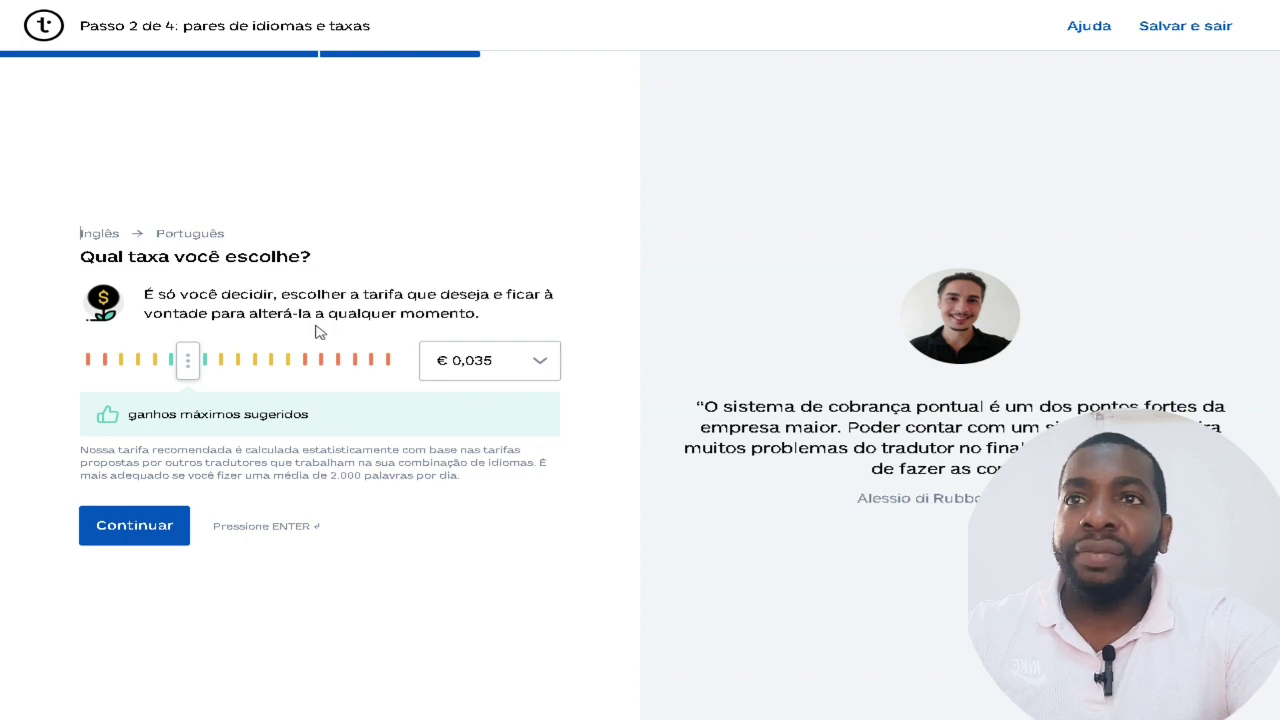
Accept the € 0,035 rate and set the daily capacity to 6000 words.
{"action": "left_click", "coordinate": [111, 544]}
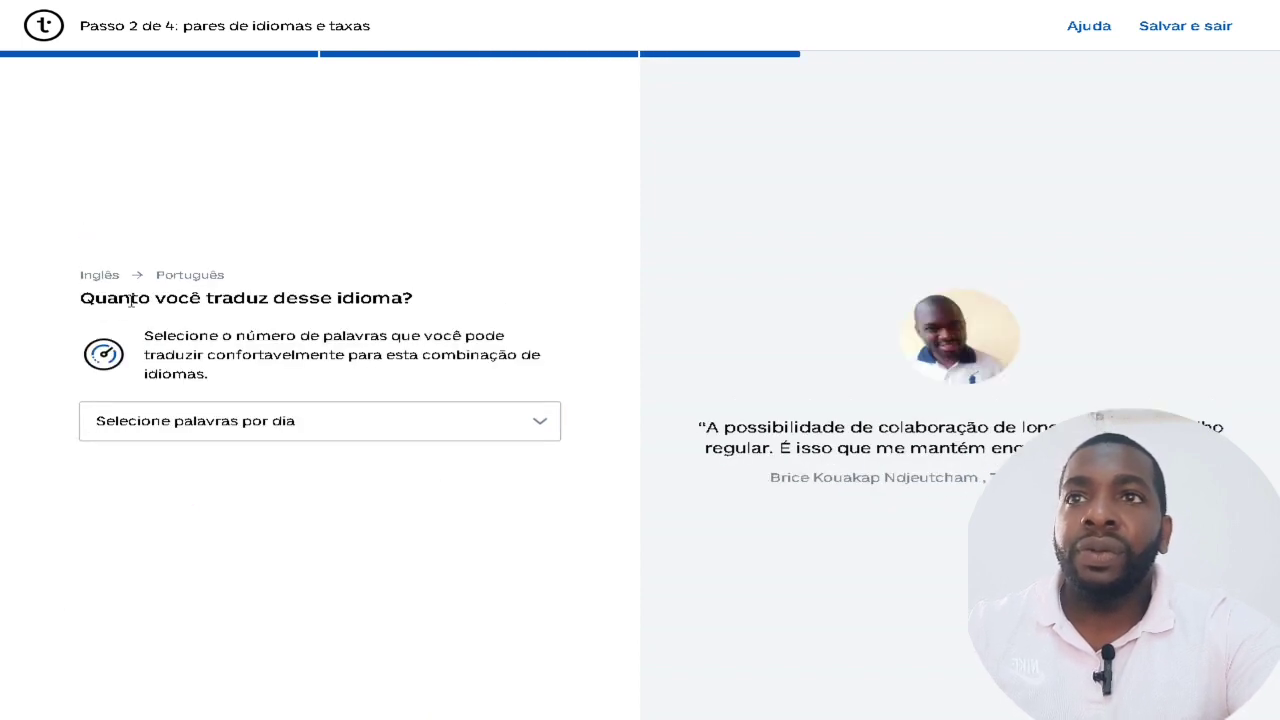
{"action": "left_click_drag", "start_coordinate": [130, 302], "coordinate": [341, 300]}
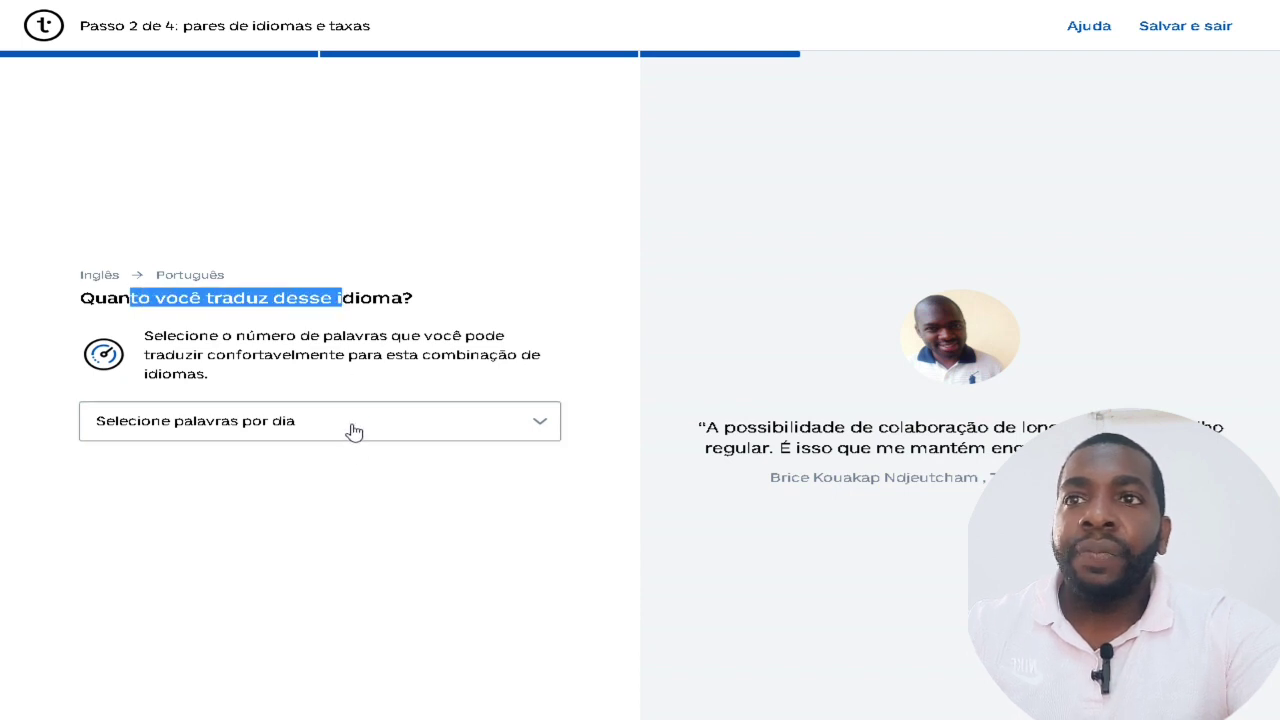
{"action": "left_click", "coordinate": [354, 427]}
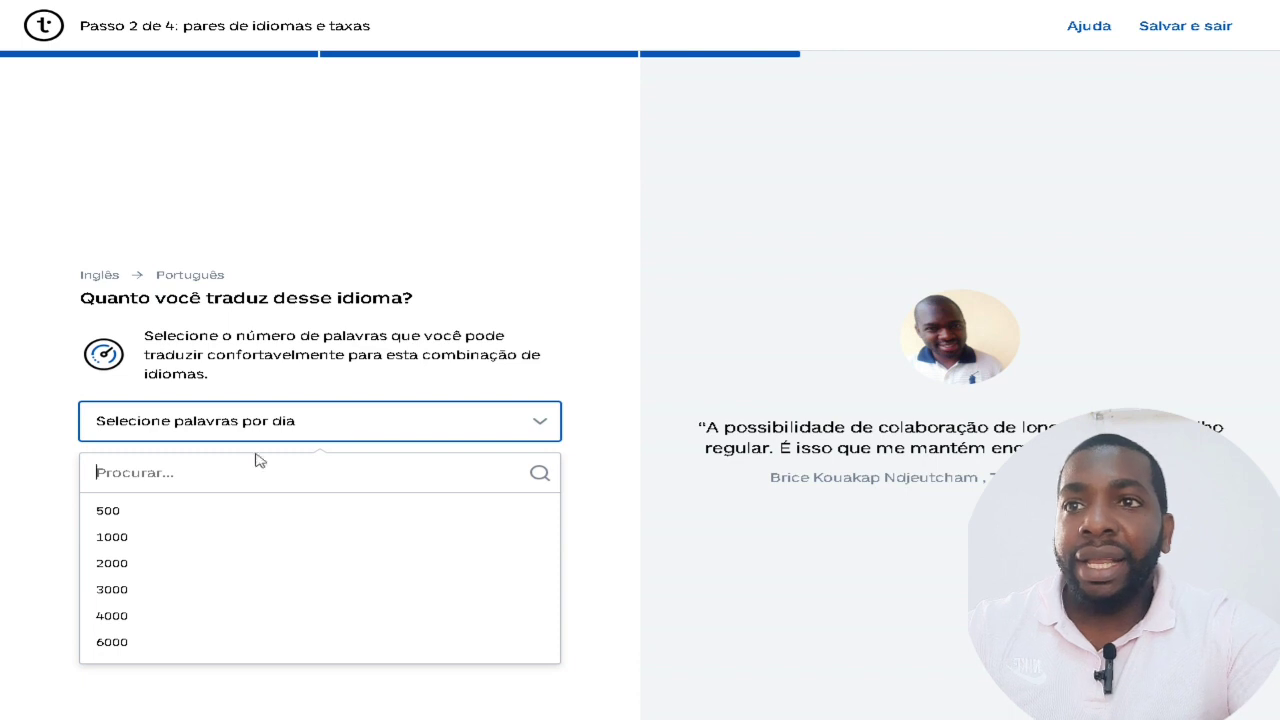
{"action": "left_click", "coordinate": [105, 646]}
{"action": "left_click", "coordinate": [125, 496]}
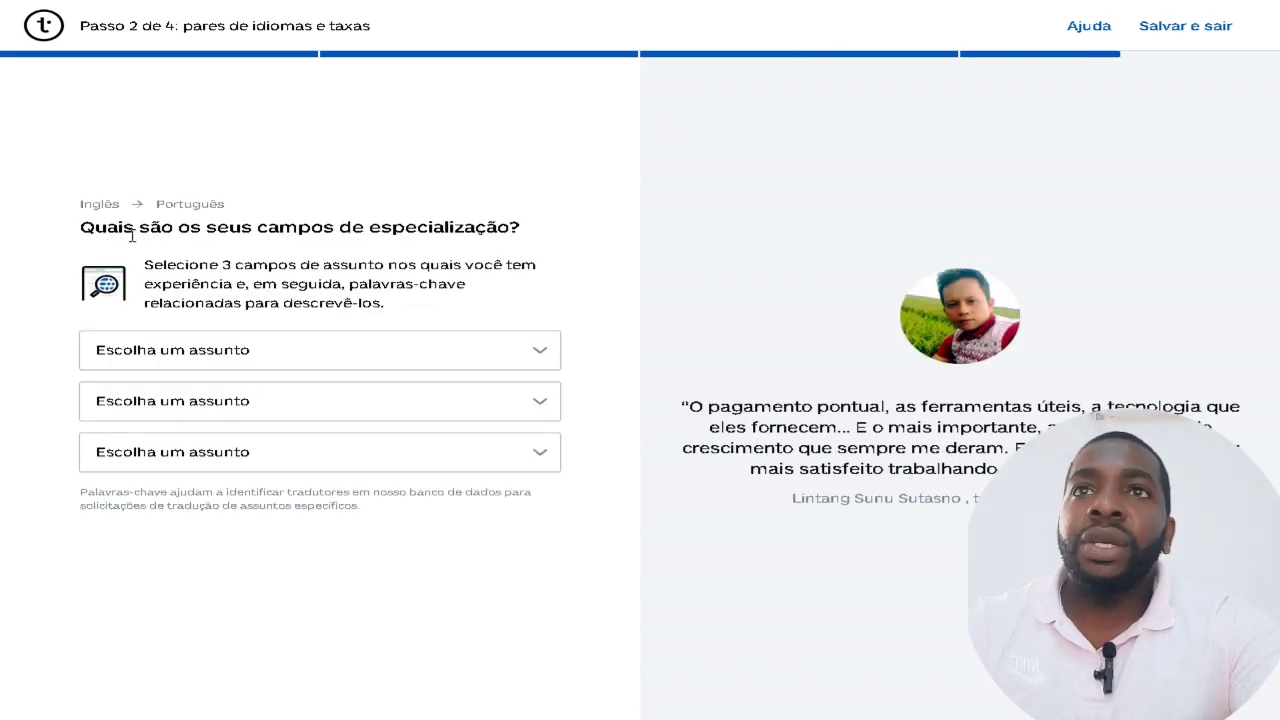
Choose Negócios Gerais / Comércio, Tecnologia da Informação and Internet, comércio eletrônico as subjects.
{"action": "left_click_drag", "start_coordinate": [81, 232], "coordinate": [549, 232]}
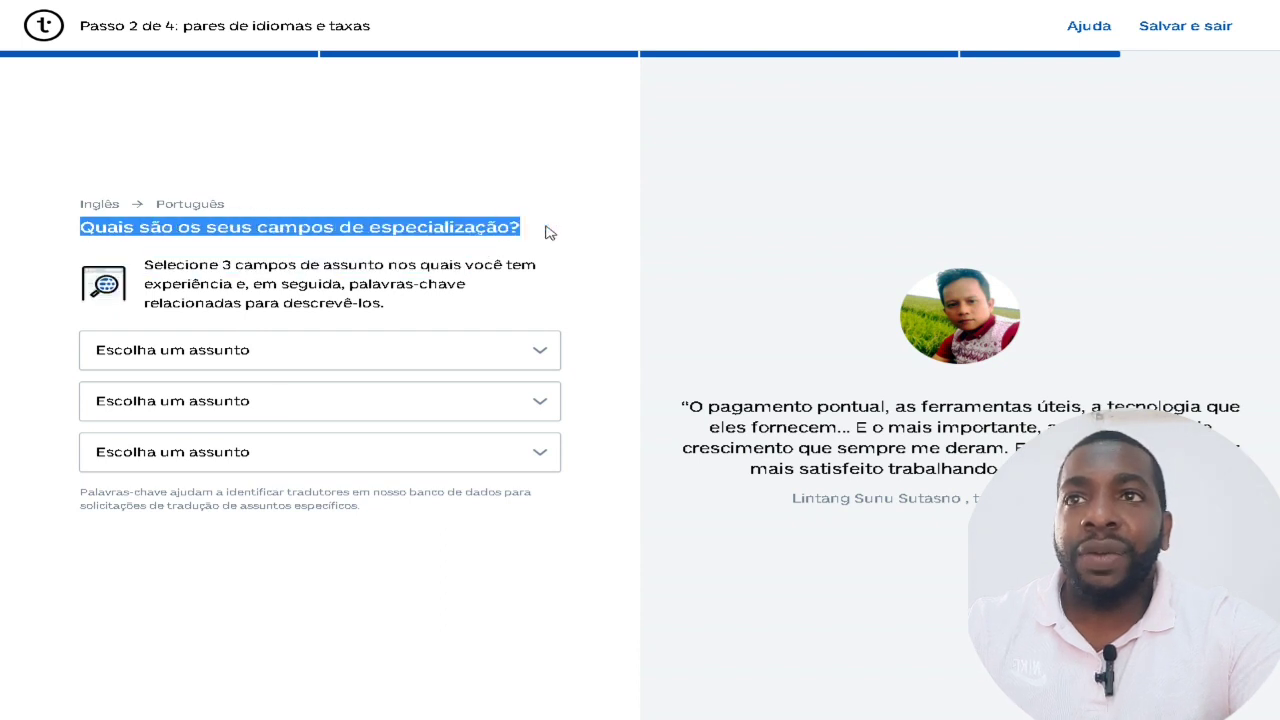
{"action": "left_click", "coordinate": [300, 356]}
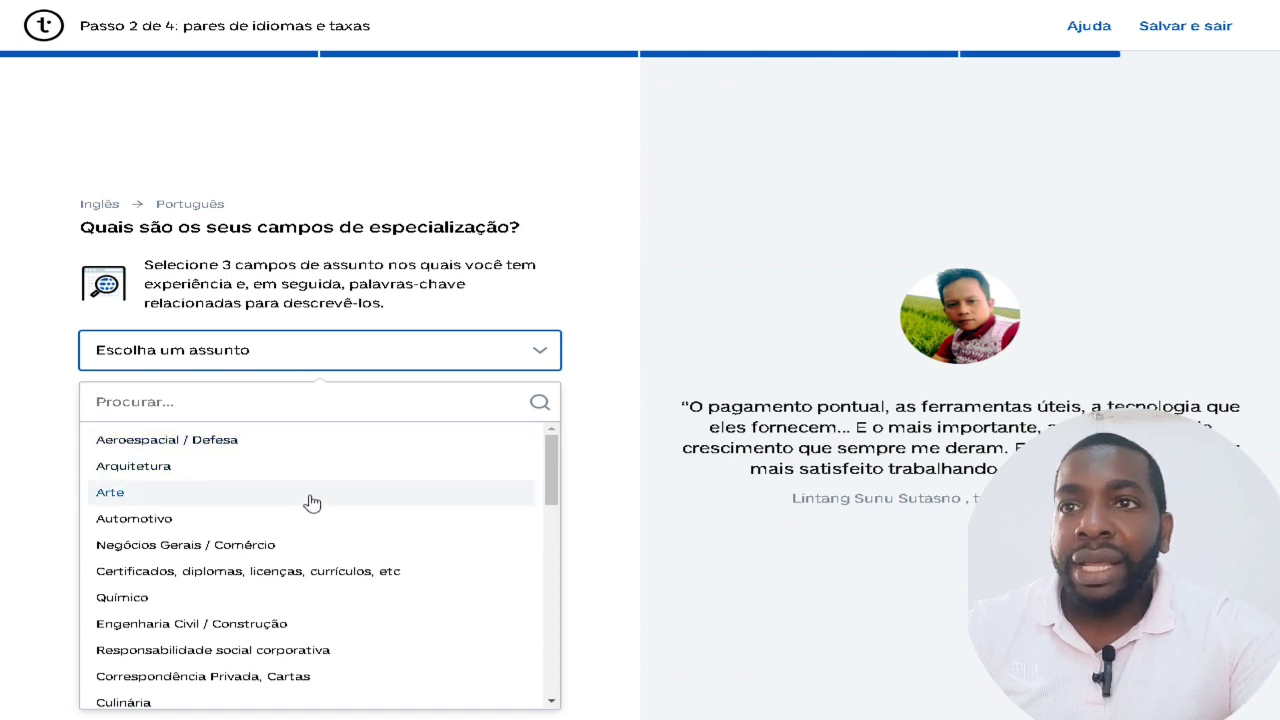
{"action": "left_click", "coordinate": [240, 553]}
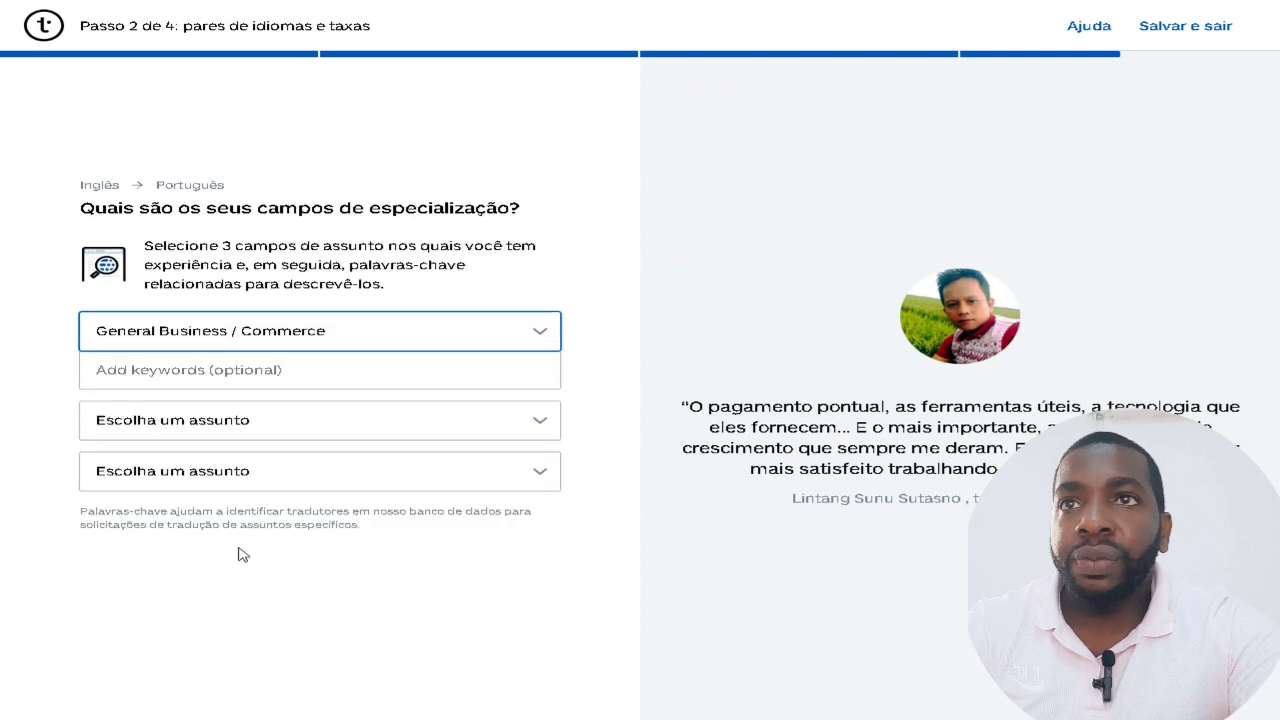
{"action": "left_click", "coordinate": [318, 373]}
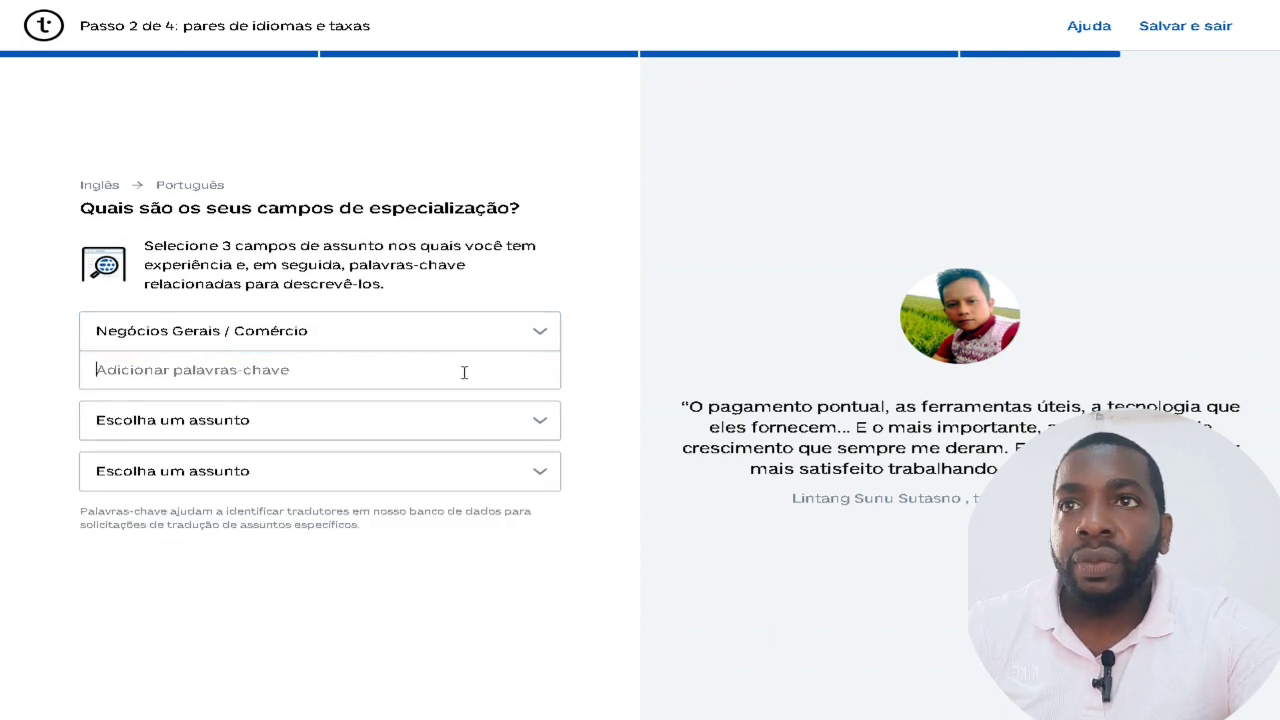
{"action": "left_click", "coordinate": [445, 436]}
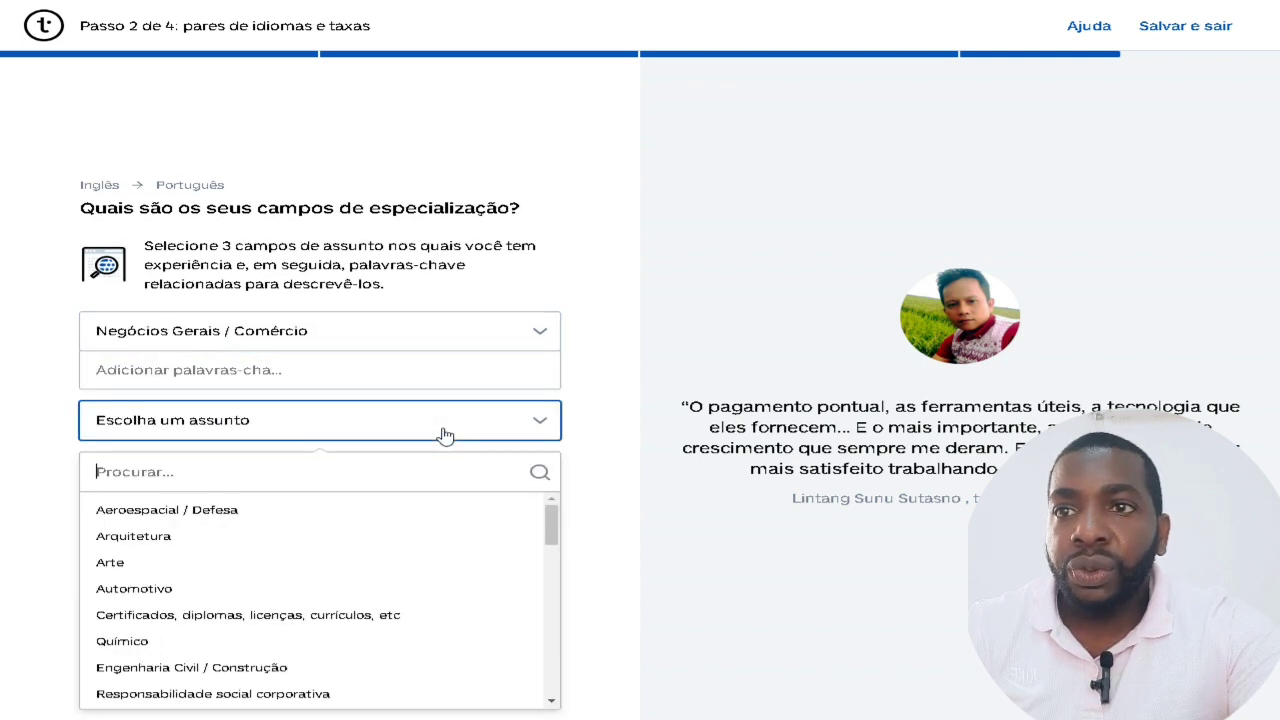
{"action": "scroll", "coordinate": [350, 552], "scroll_direction": "down", "scroll_amount": 3}
{"action": "scroll", "coordinate": [353, 553], "scroll_direction": "down", "scroll_amount": 3}
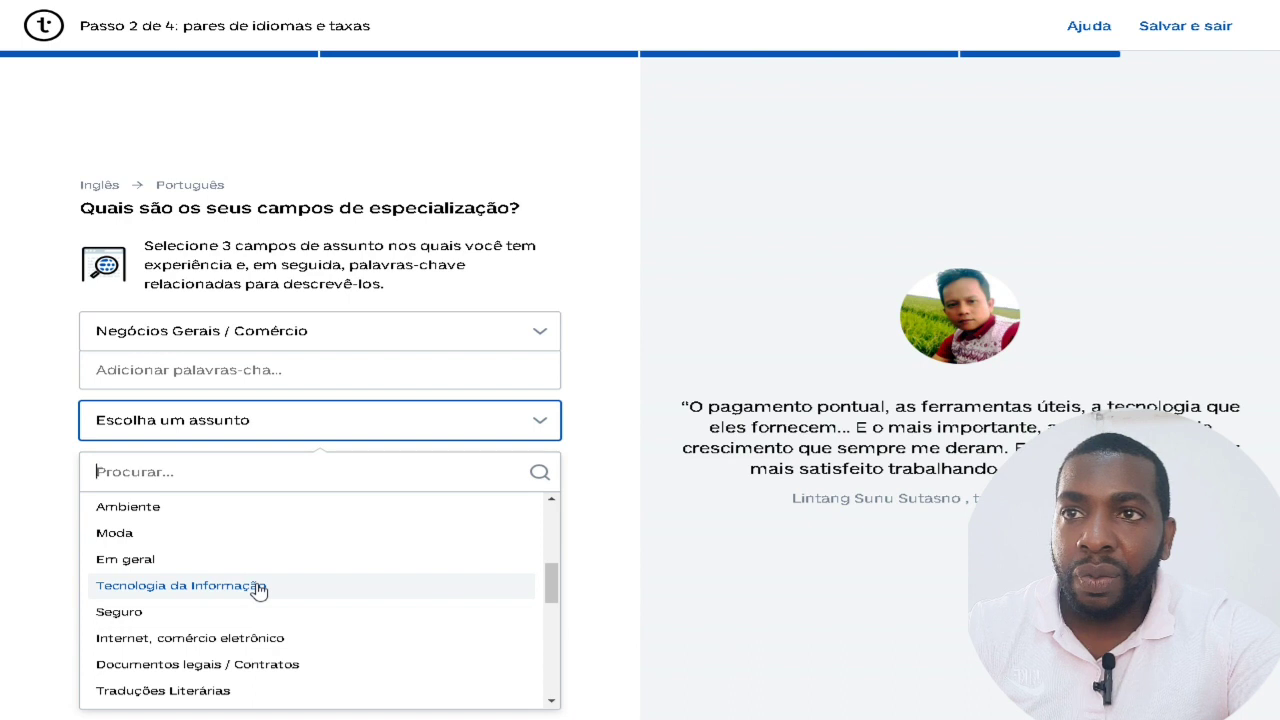
{"action": "scroll", "coordinate": [258, 590], "scroll_direction": "down", "scroll_amount": 1}
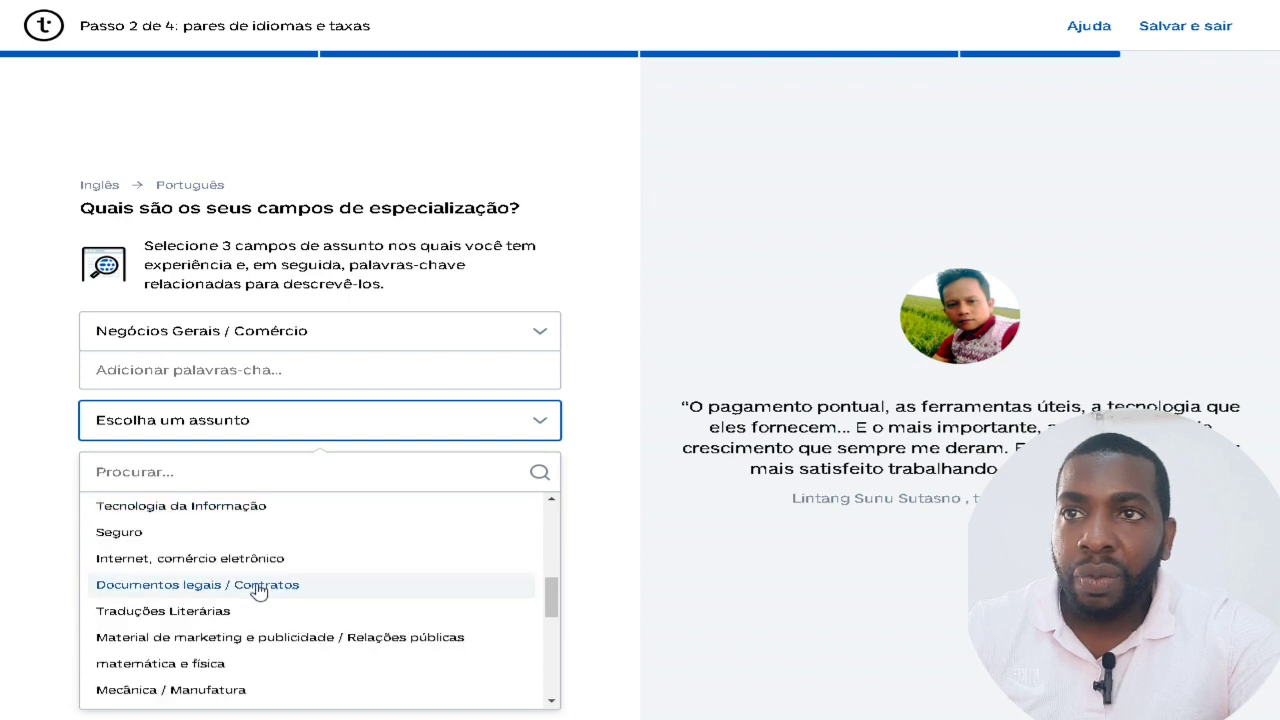
{"action": "scroll", "coordinate": [258, 590], "scroll_direction": "up", "scroll_amount": 1}
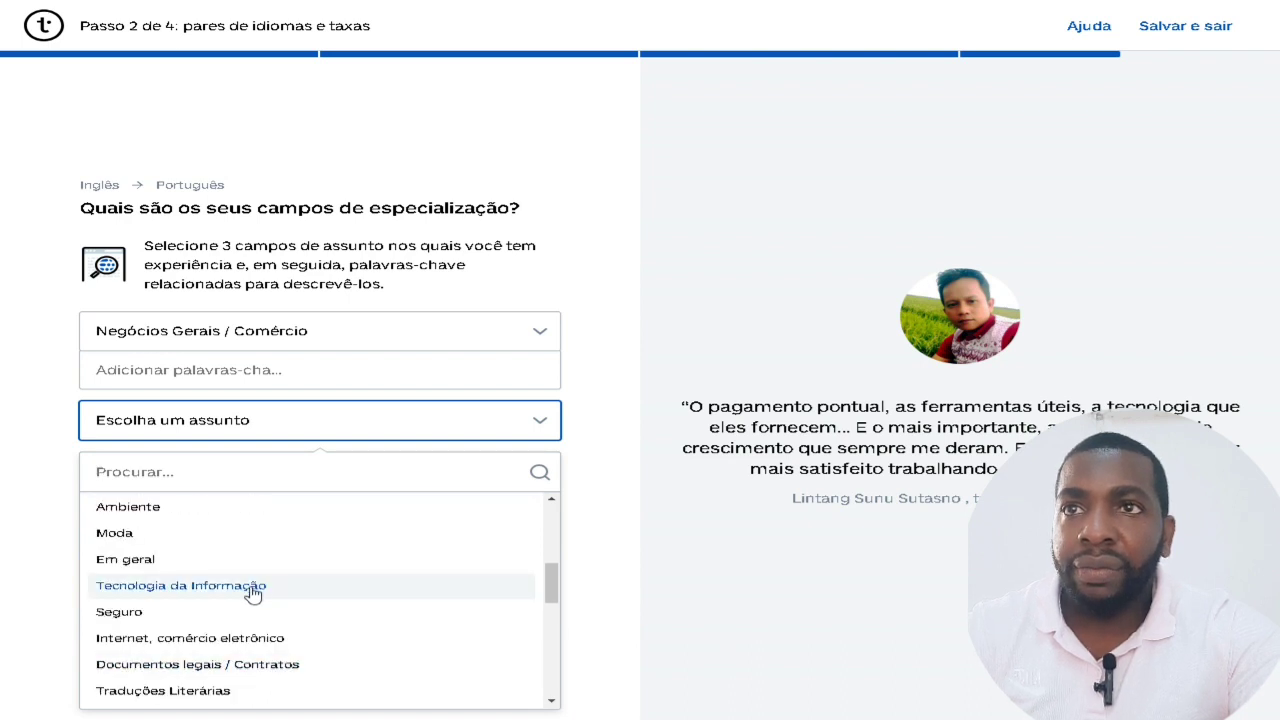
{"action": "left_click", "coordinate": [257, 591]}
{"action": "left_click", "coordinate": [285, 510]}
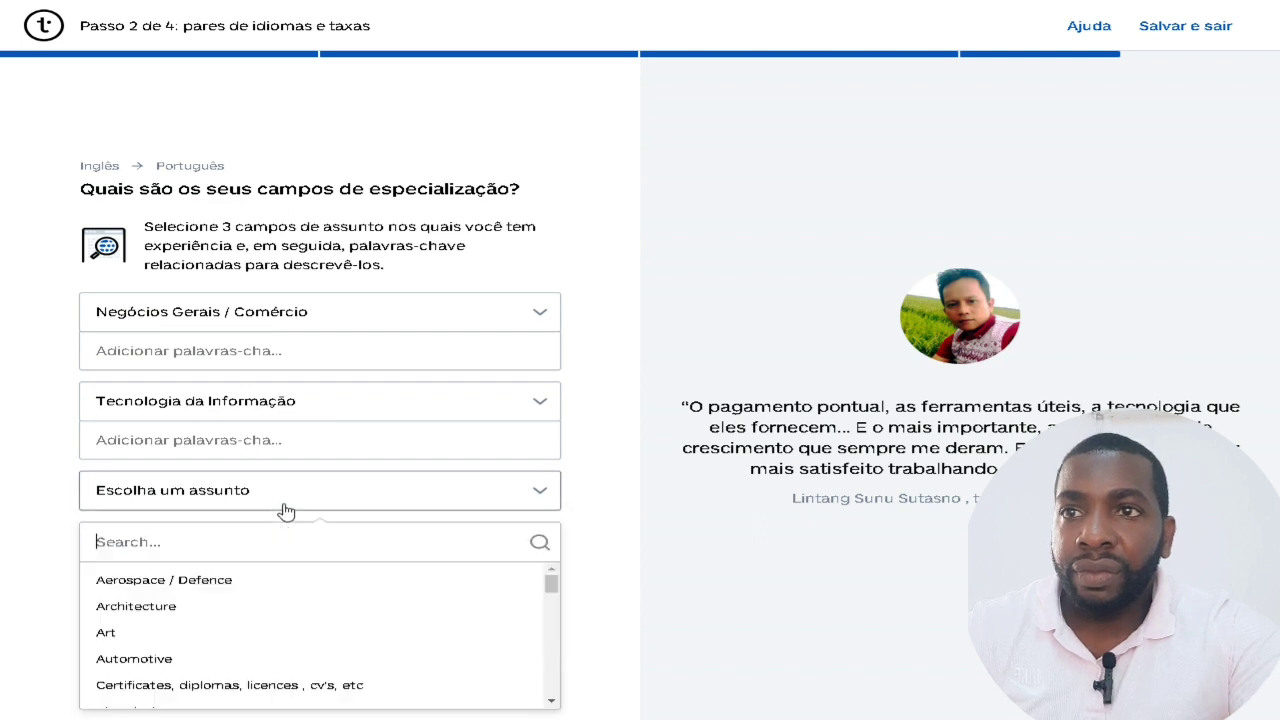
{"action": "scroll", "coordinate": [337, 594], "scroll_direction": "down", "scroll_amount": 2}
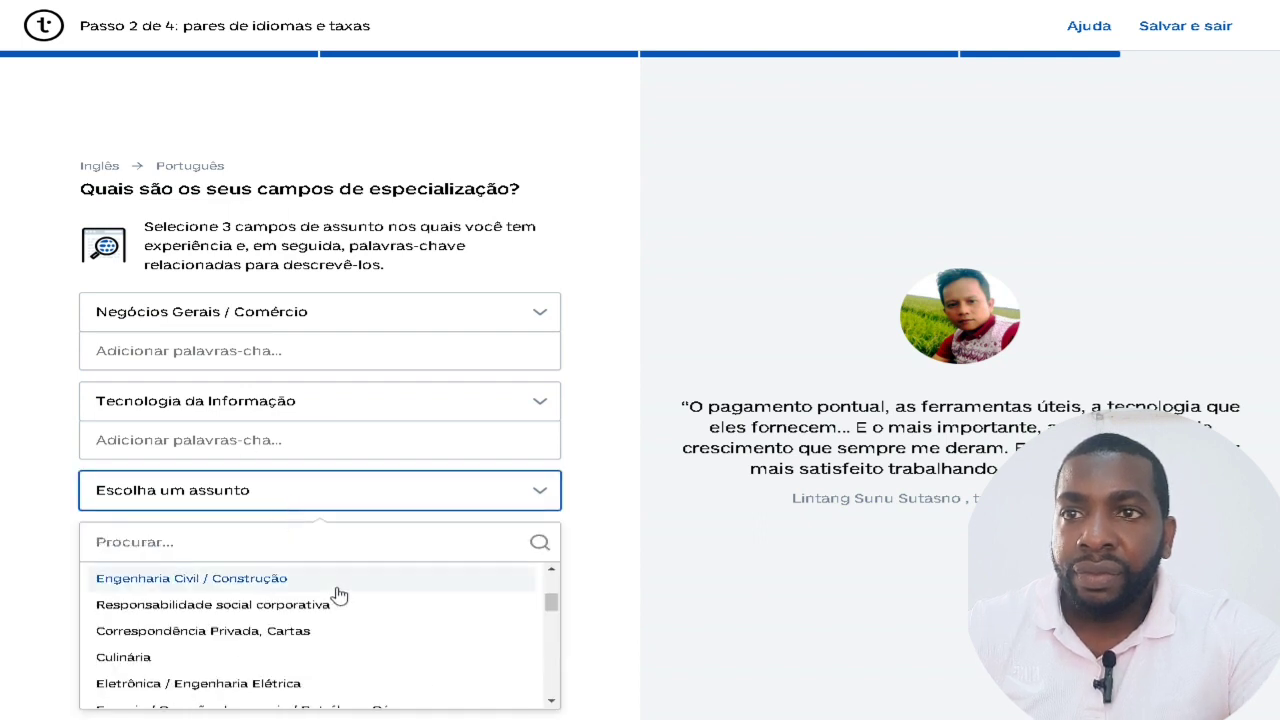
{"action": "scroll", "coordinate": [370, 604], "scroll_direction": "down", "scroll_amount": 2}
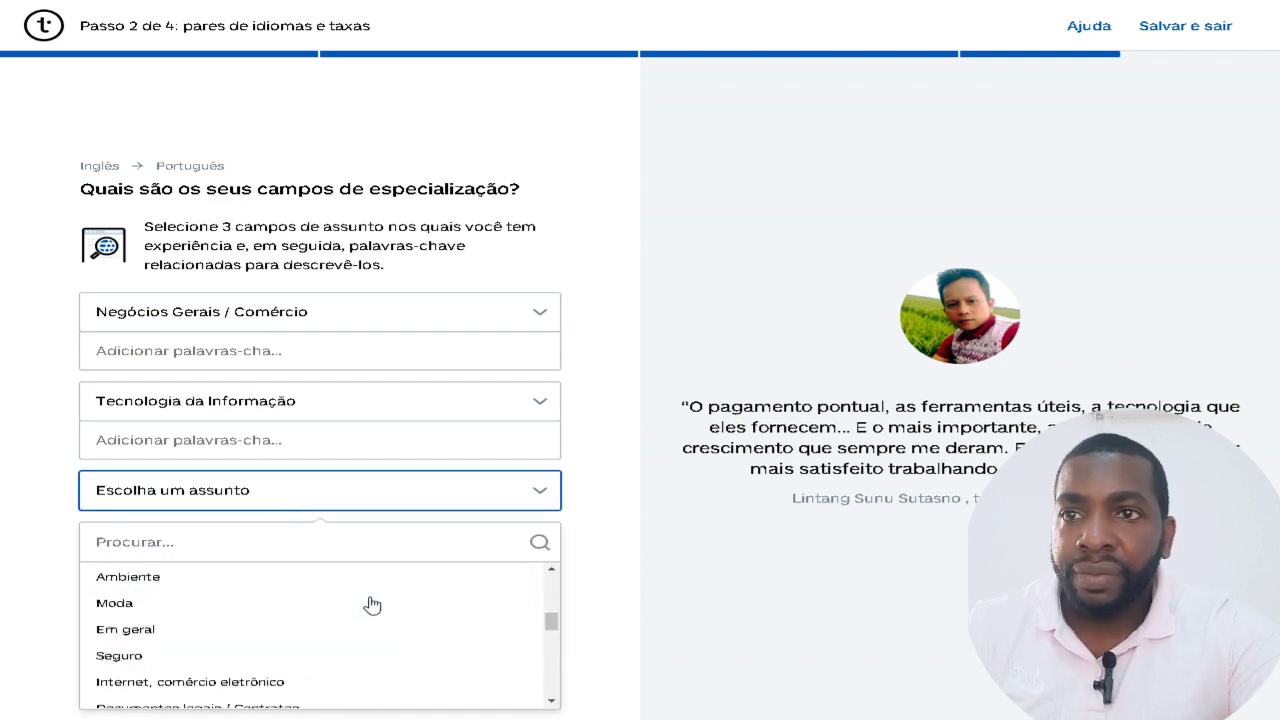
{"action": "left_click", "coordinate": [265, 681]}
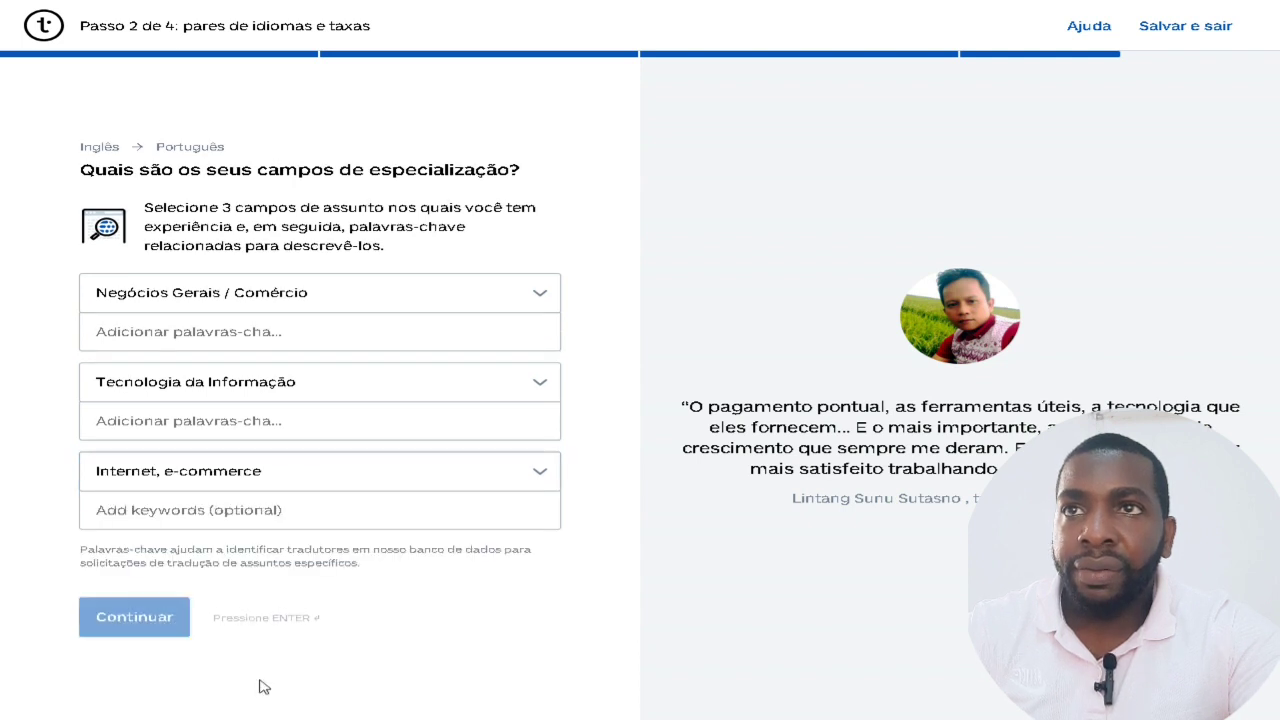
Add the empreendedorismo keyword (searching 'Finanças') and 'tradução internet' to the first two subjects.
{"action": "left_click", "coordinate": [179, 327]}
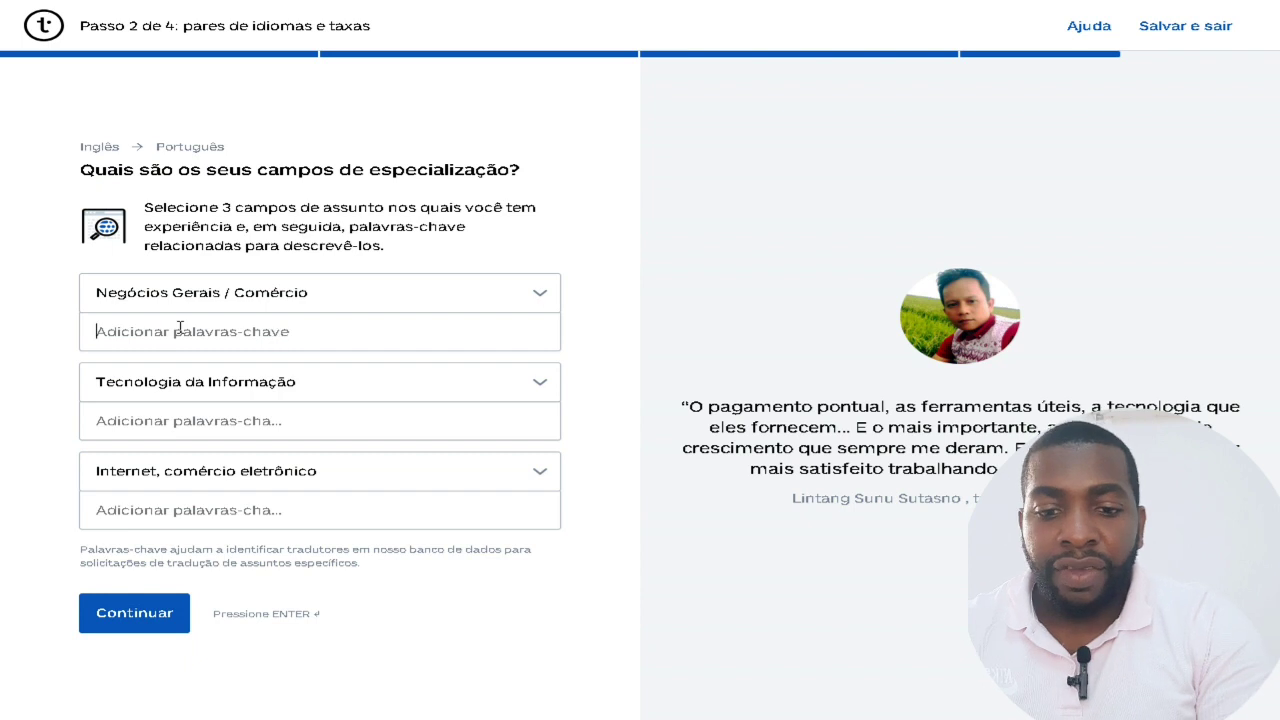
{"action": "type", "text": "Finanças"}
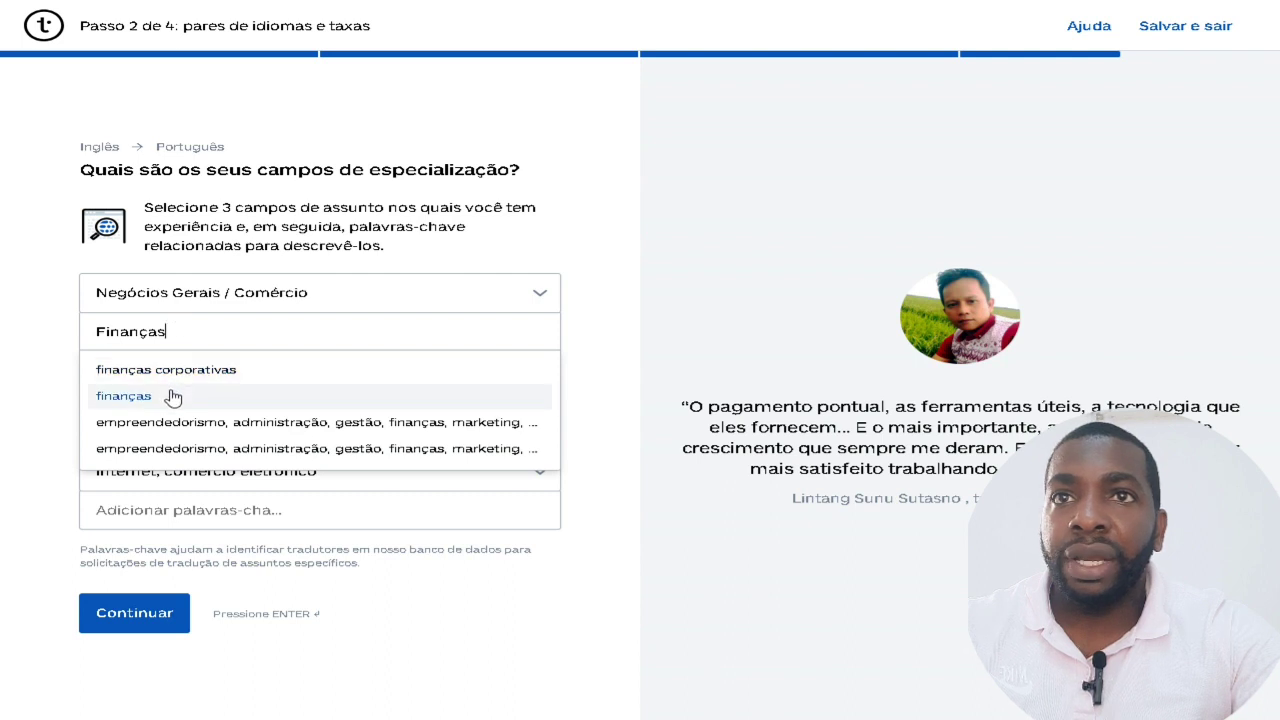
{"action": "left_click", "coordinate": [199, 423]}
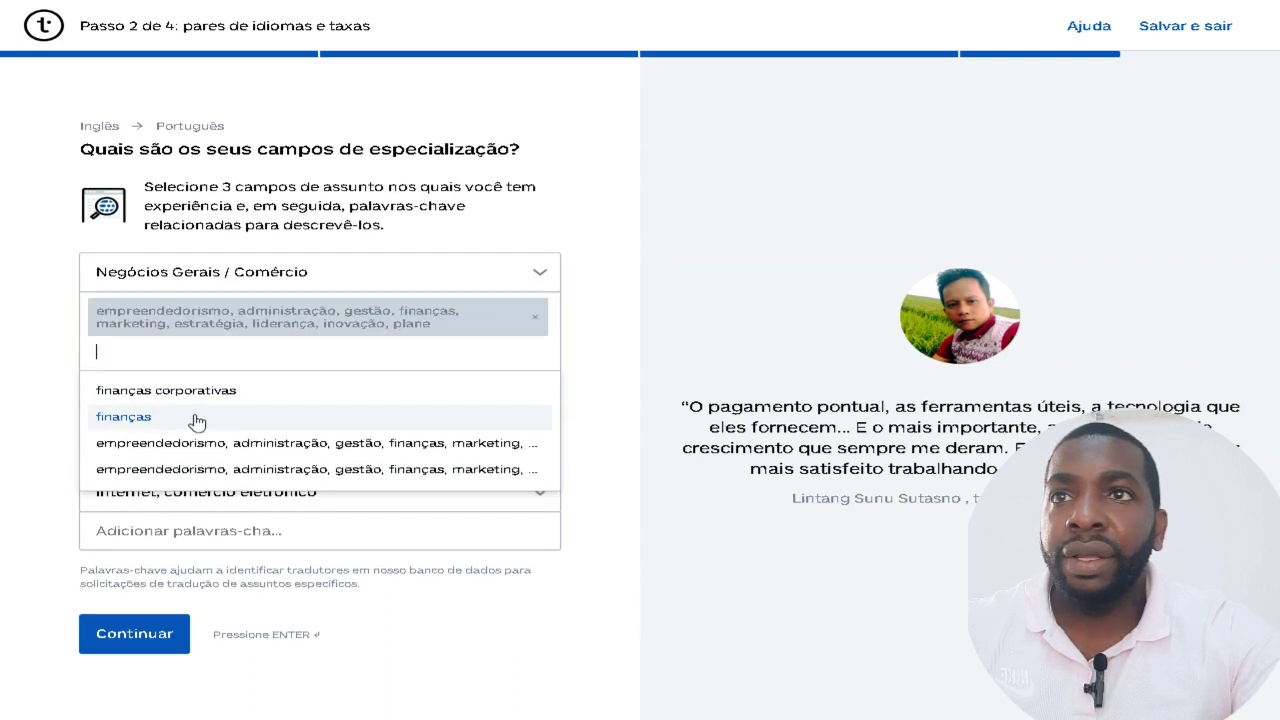
{"action": "left_click", "coordinate": [632, 391]}
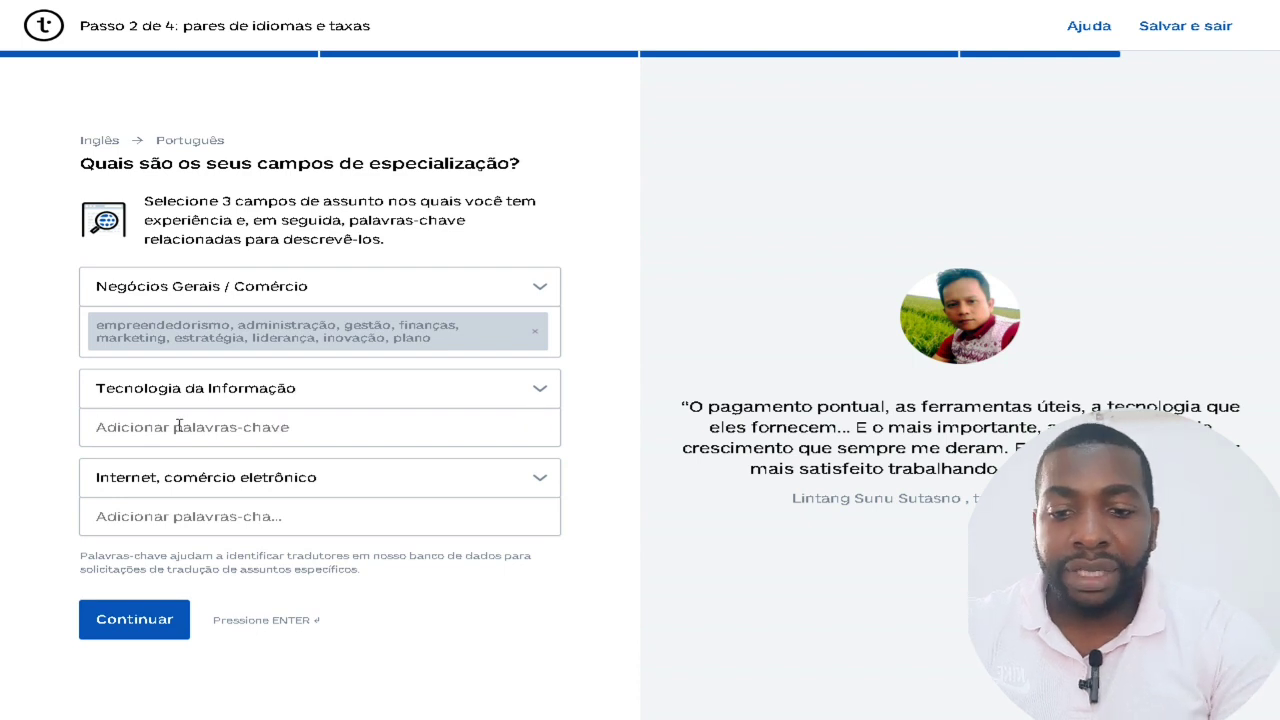
{"action": "type", "text": "inter"}
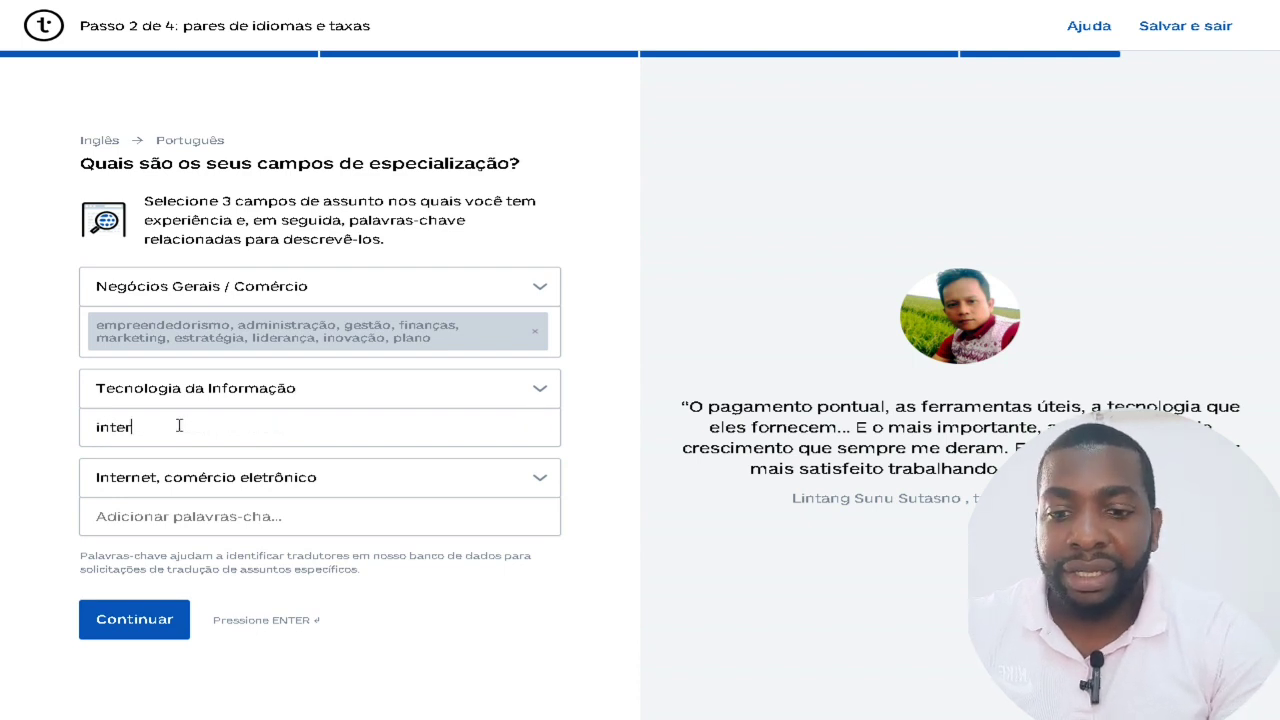
{"action": "type", "text": "net"}
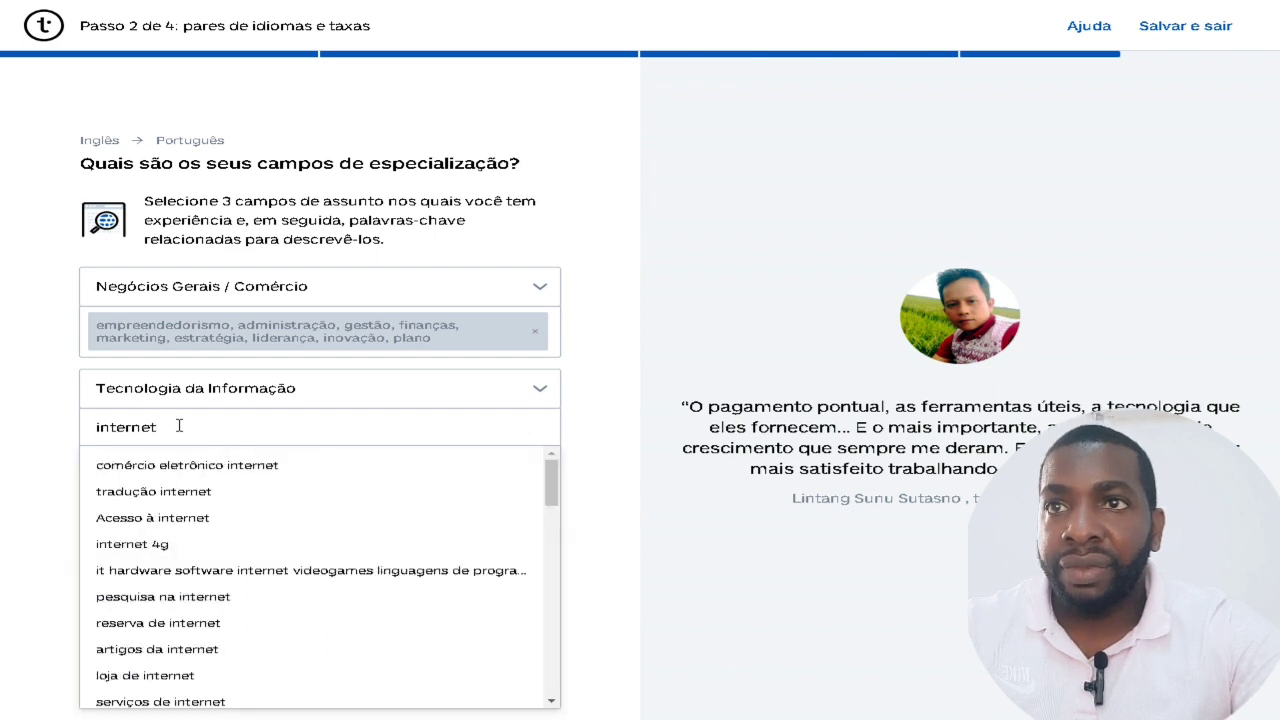
{"action": "left_click", "coordinate": [207, 492]}
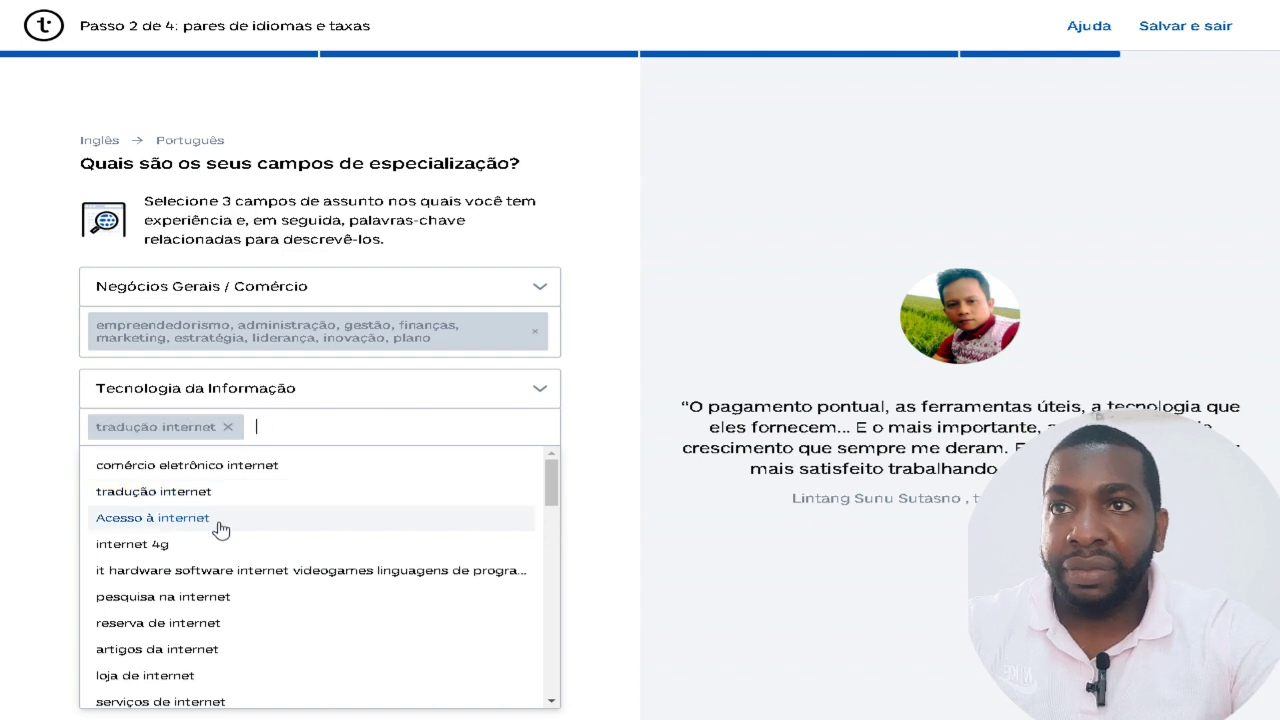
{"action": "left_click", "coordinate": [3, 468]}
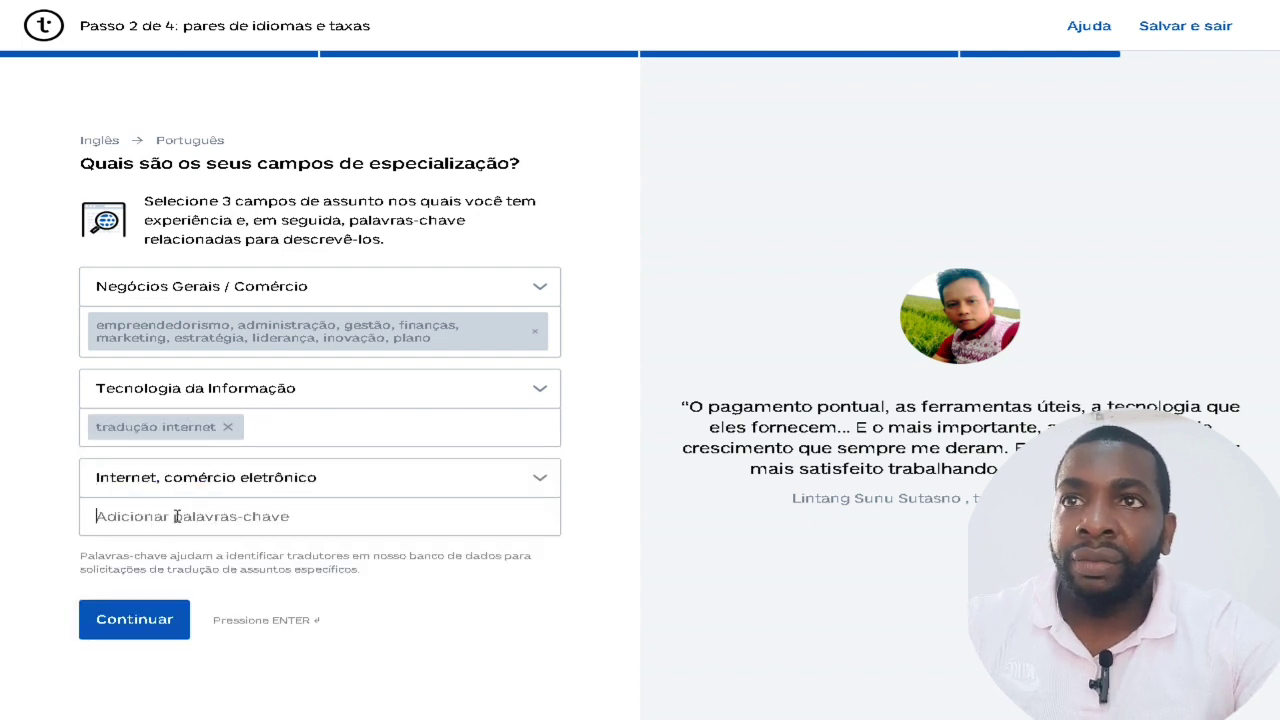
Add 'marketing e vendas' as the third subject's keyword and continue.
{"action": "left_click", "coordinate": [176, 516]}
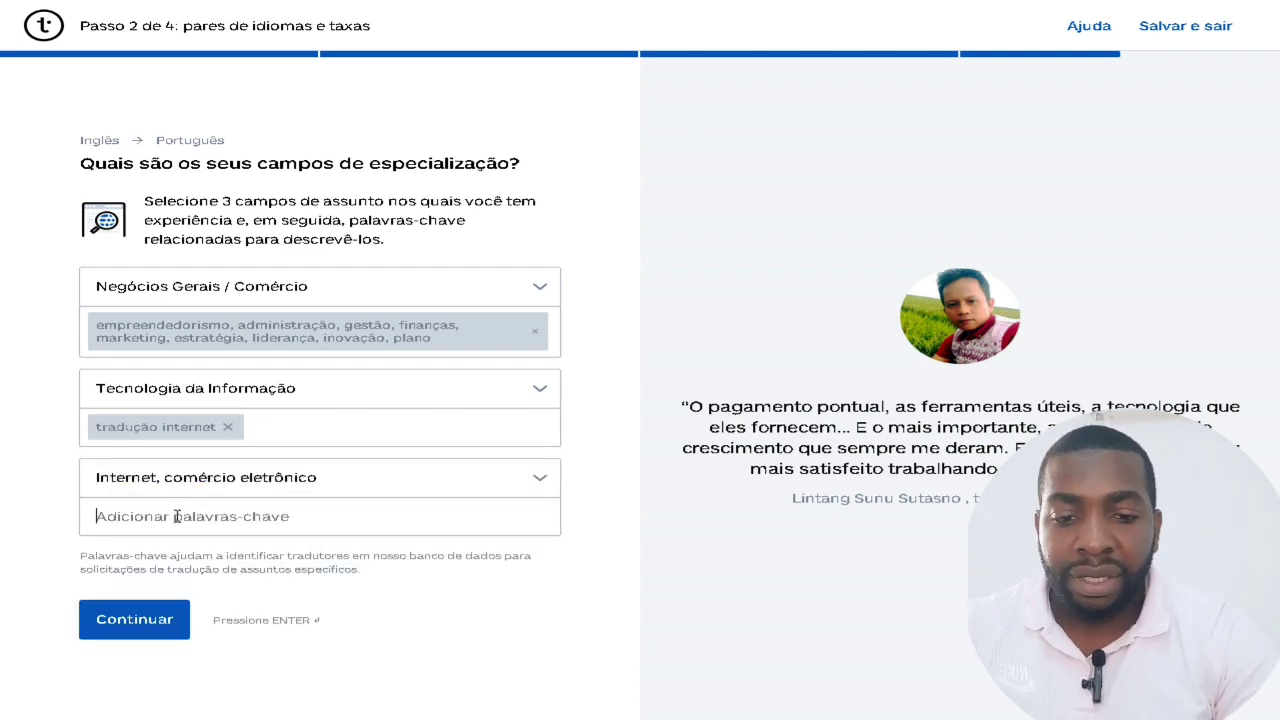
{"action": "type", "text": "no"}
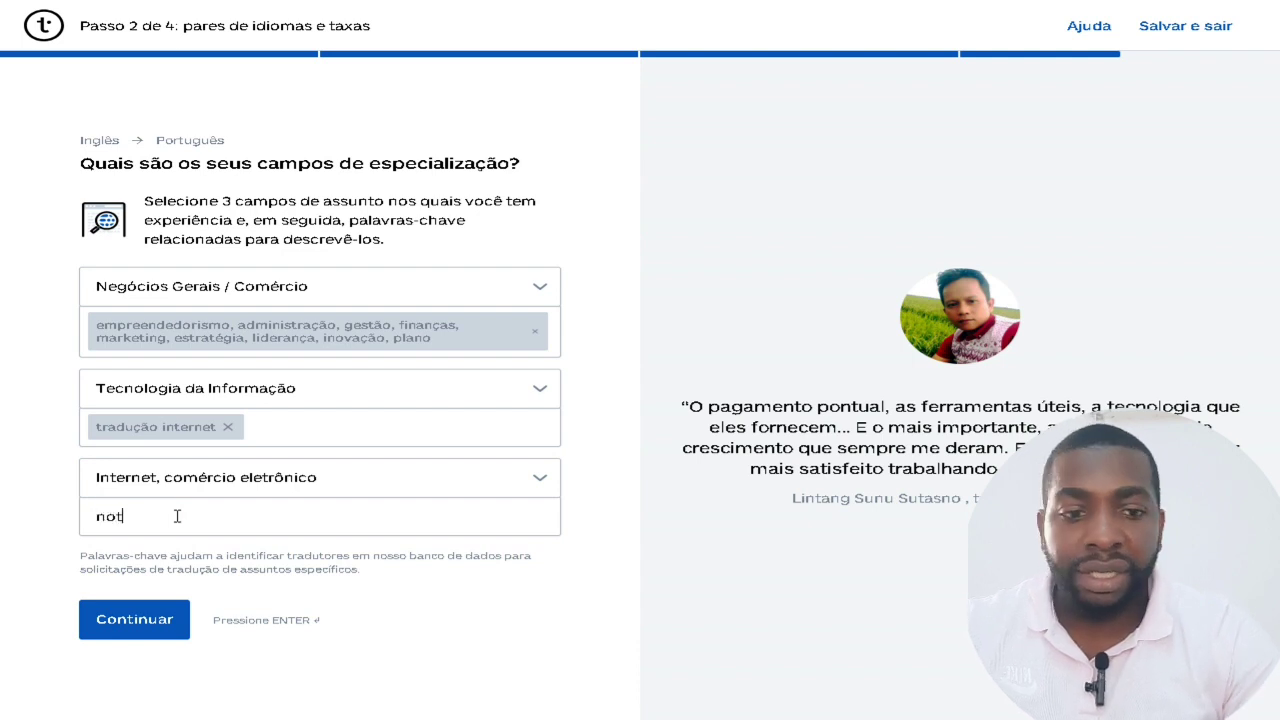
{"action": "type", "text": "t"}
{"action": "key", "text": "BackSpace"}
{"action": "key", "text": "BackSpace"}
{"action": "key", "text": "BackSpace"}
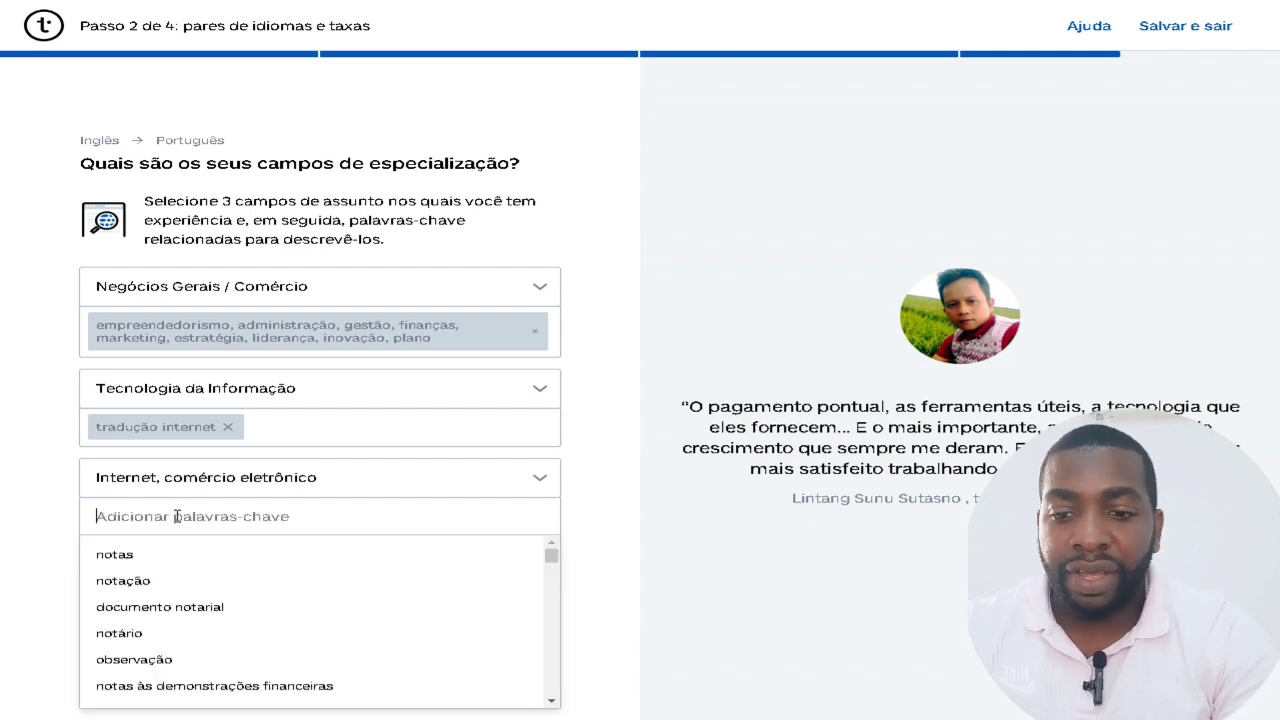
{"action": "type", "text": "vendas"}
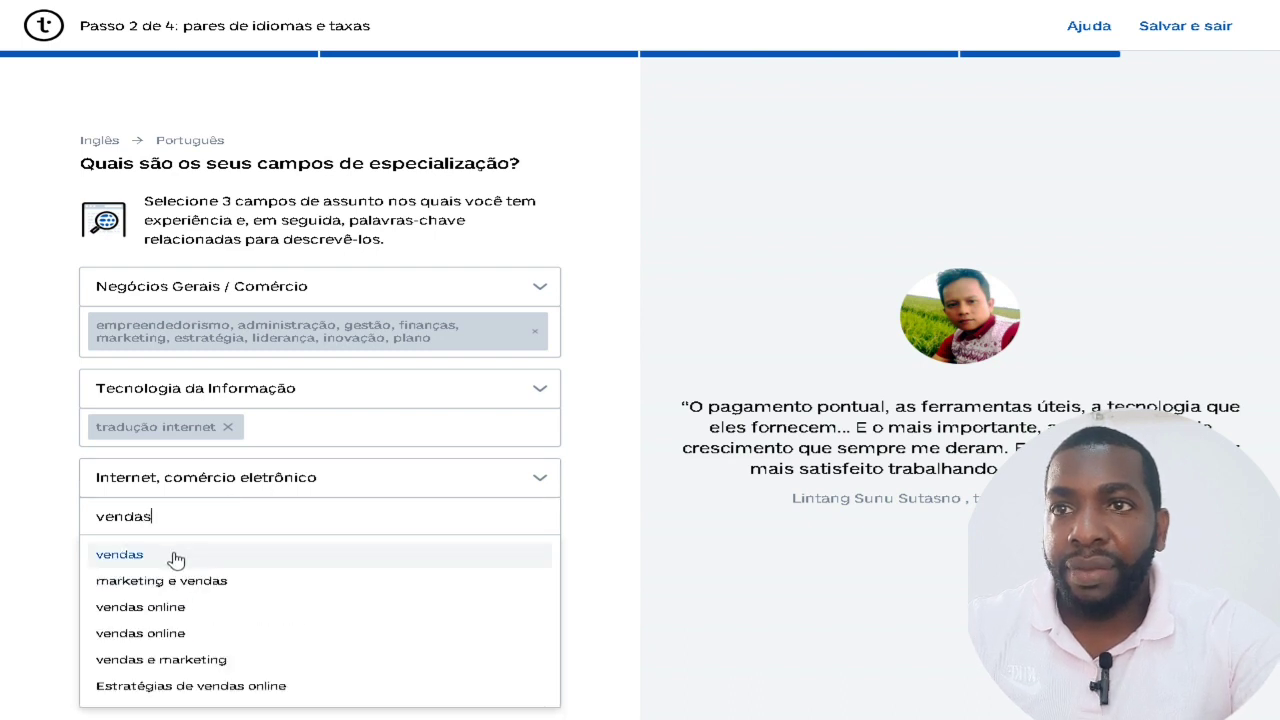
{"action": "left_click", "coordinate": [192, 590]}
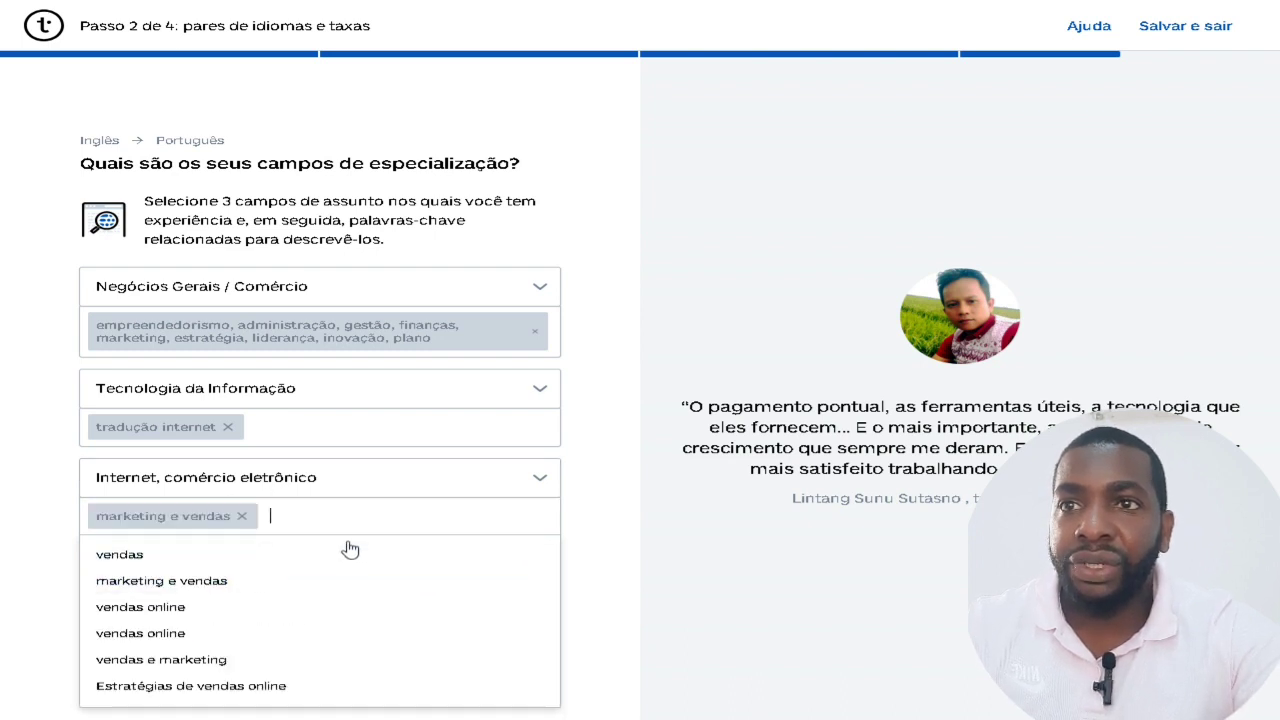
{"action": "left_click", "coordinate": [6, 563]}
{"action": "left_click", "coordinate": [133, 620]}
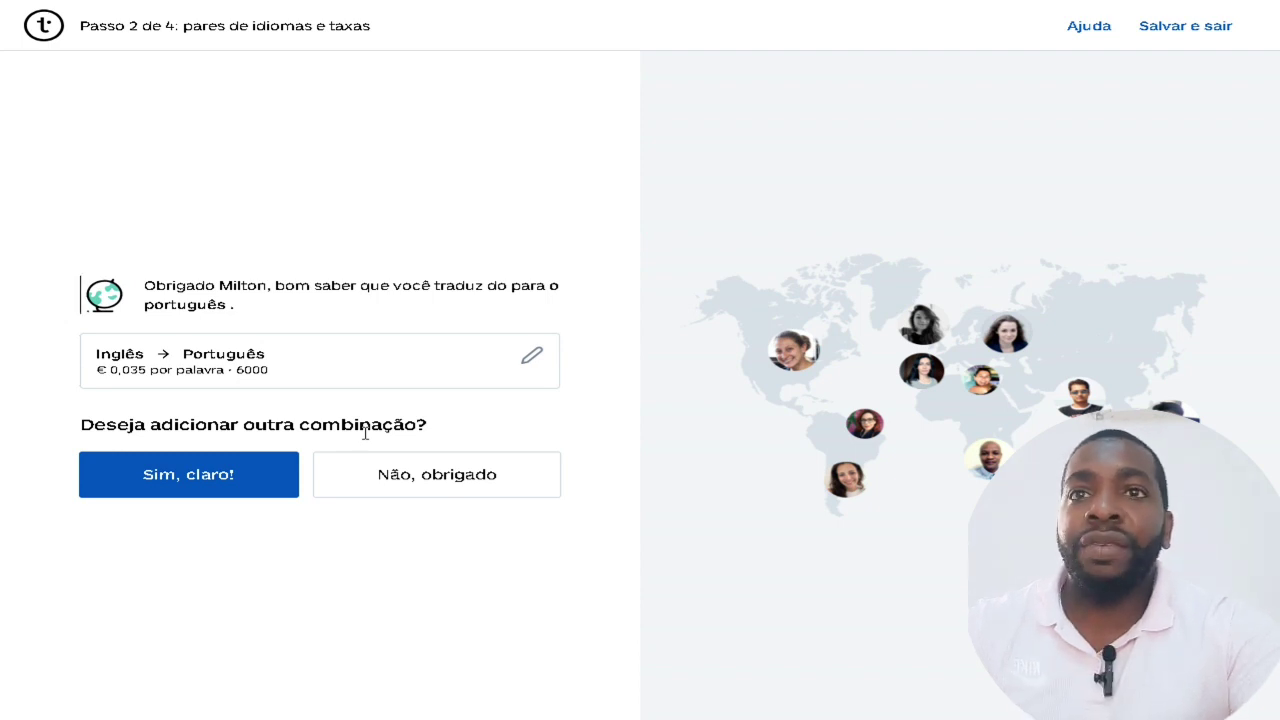
Decline adding another language pair and continue past the Step 3 intro page.
{"action": "left_click", "coordinate": [452, 488]}
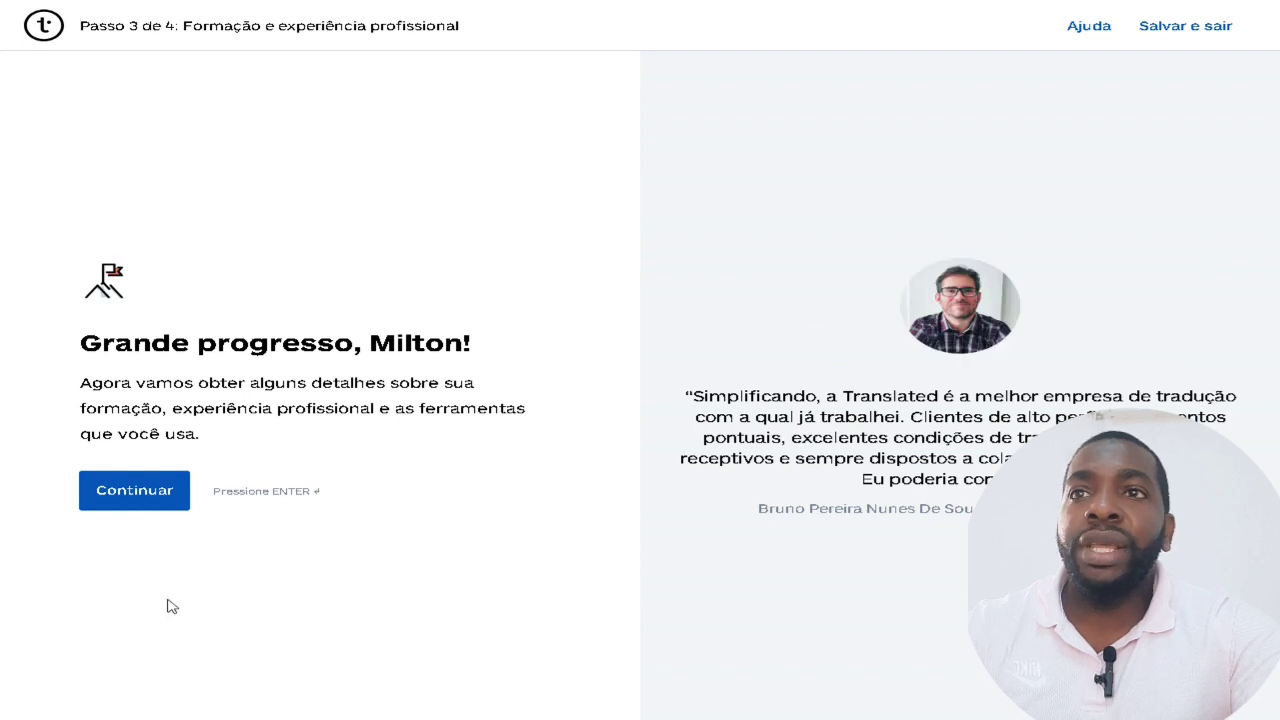
{"action": "left_click", "coordinate": [149, 505]}
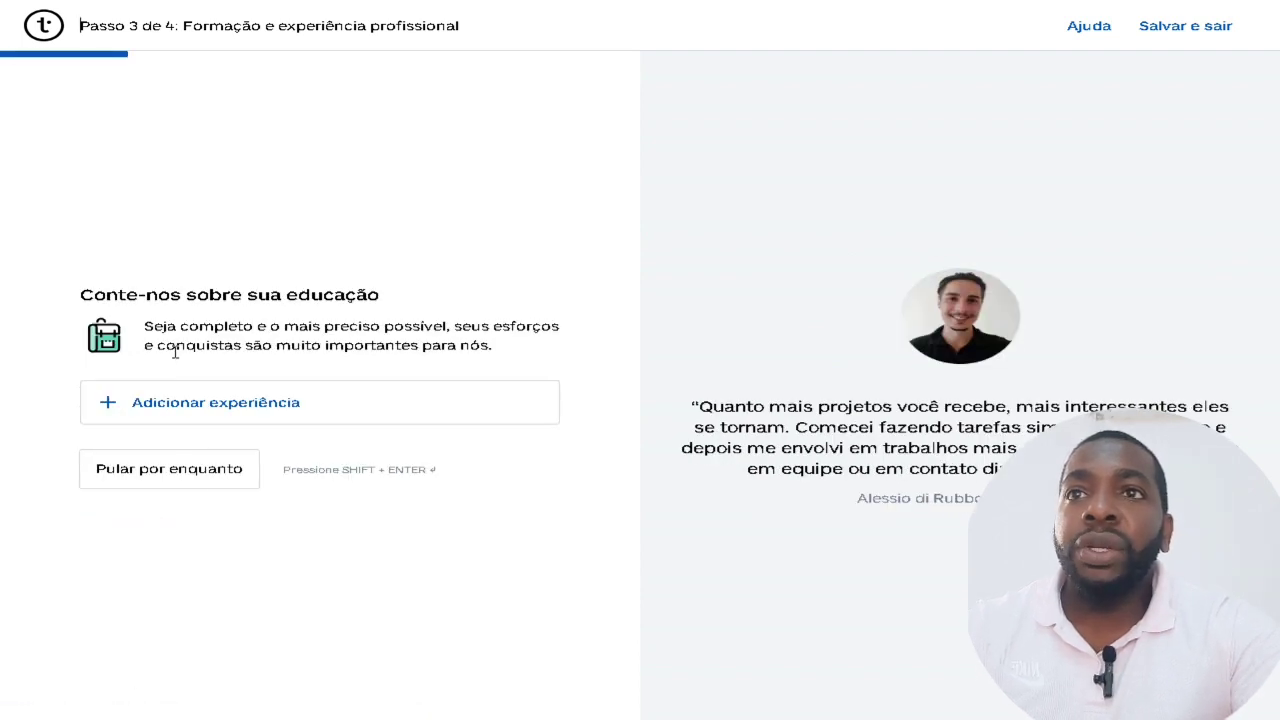
Skip the education, professional experience and translation references questions, confirming 'Ignorar mesmo assim' where asked.
{"action": "left_click_drag", "start_coordinate": [197, 294], "coordinate": [577, 303]}
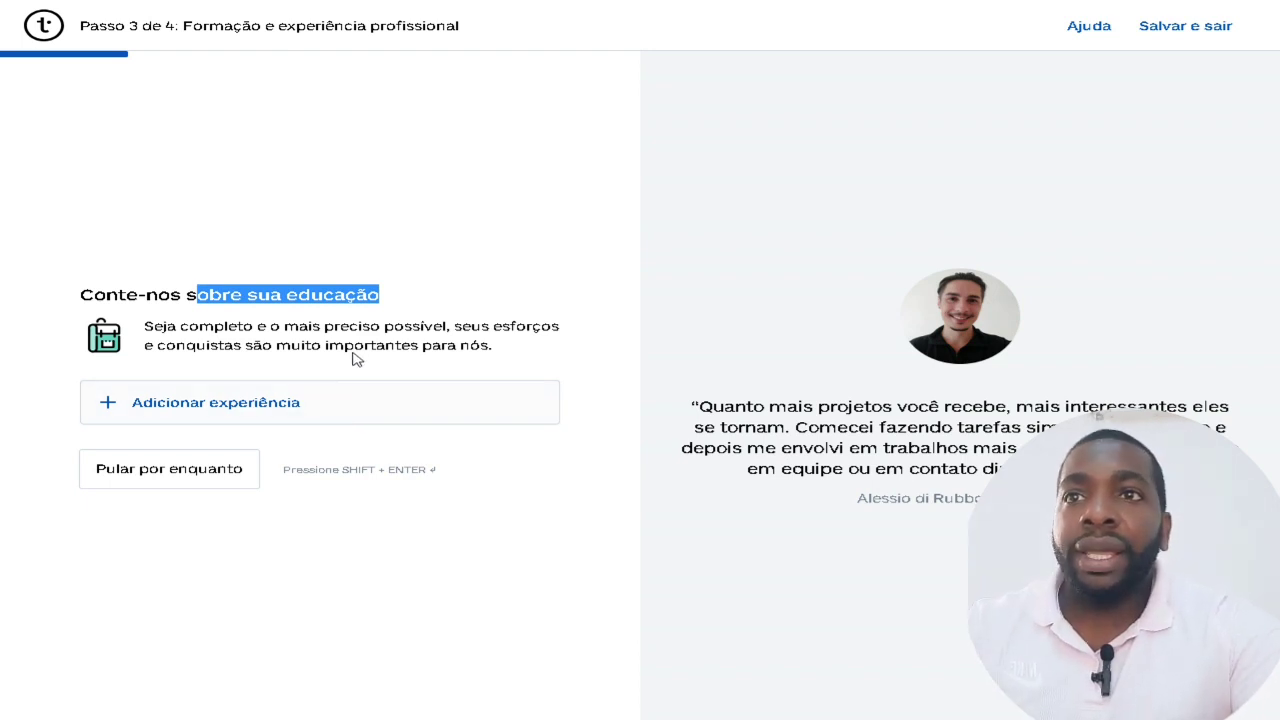
{"action": "left_click", "coordinate": [206, 481]}
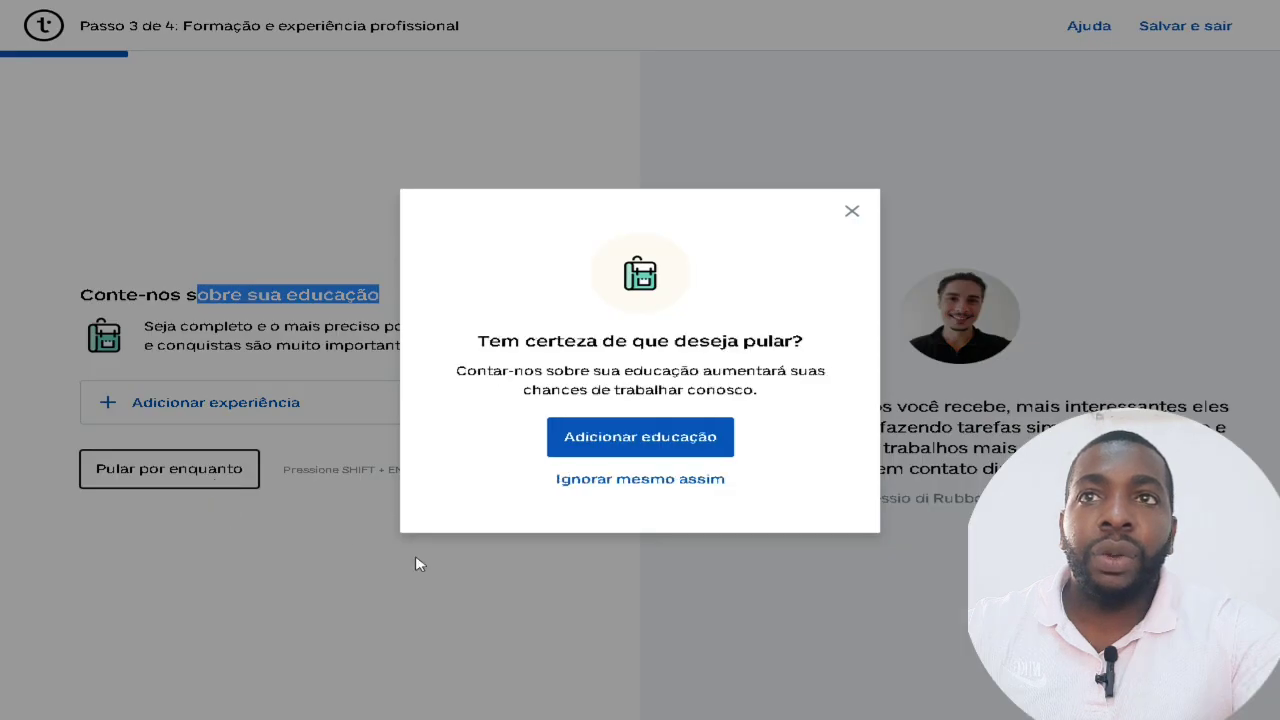
{"action": "left_click", "coordinate": [656, 484]}
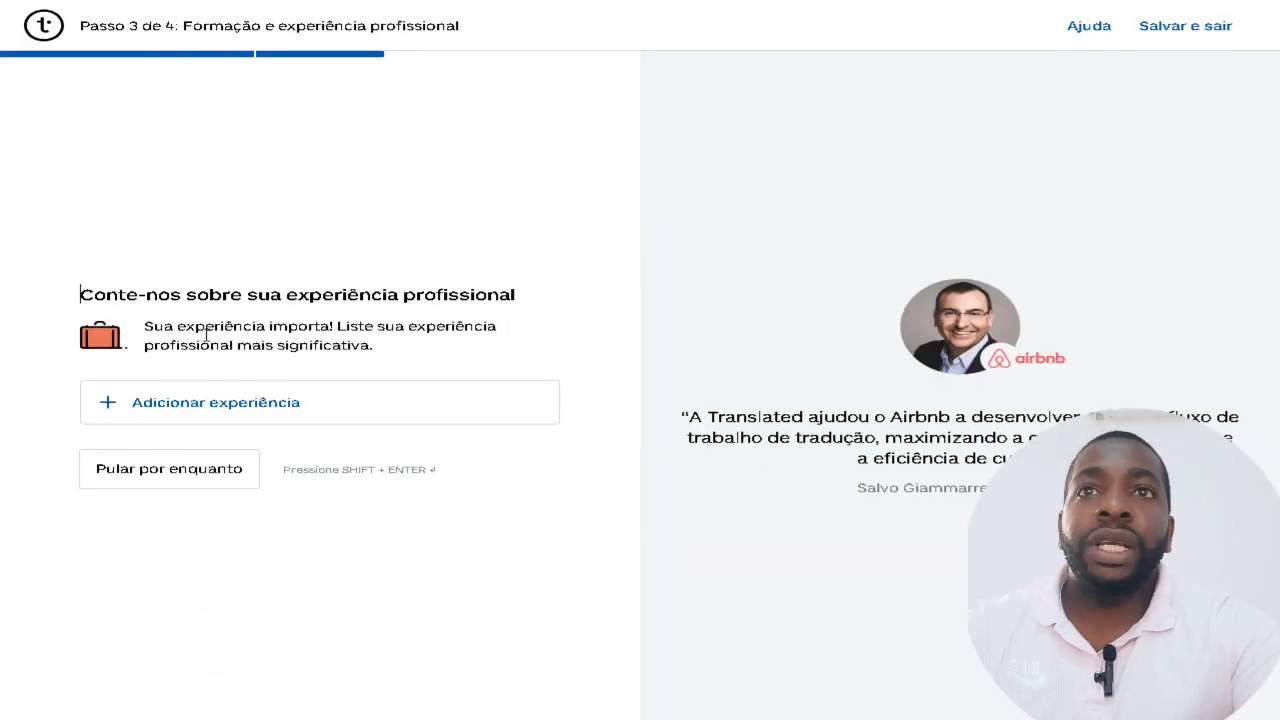
{"action": "left_click_drag", "start_coordinate": [199, 297], "coordinate": [537, 305]}
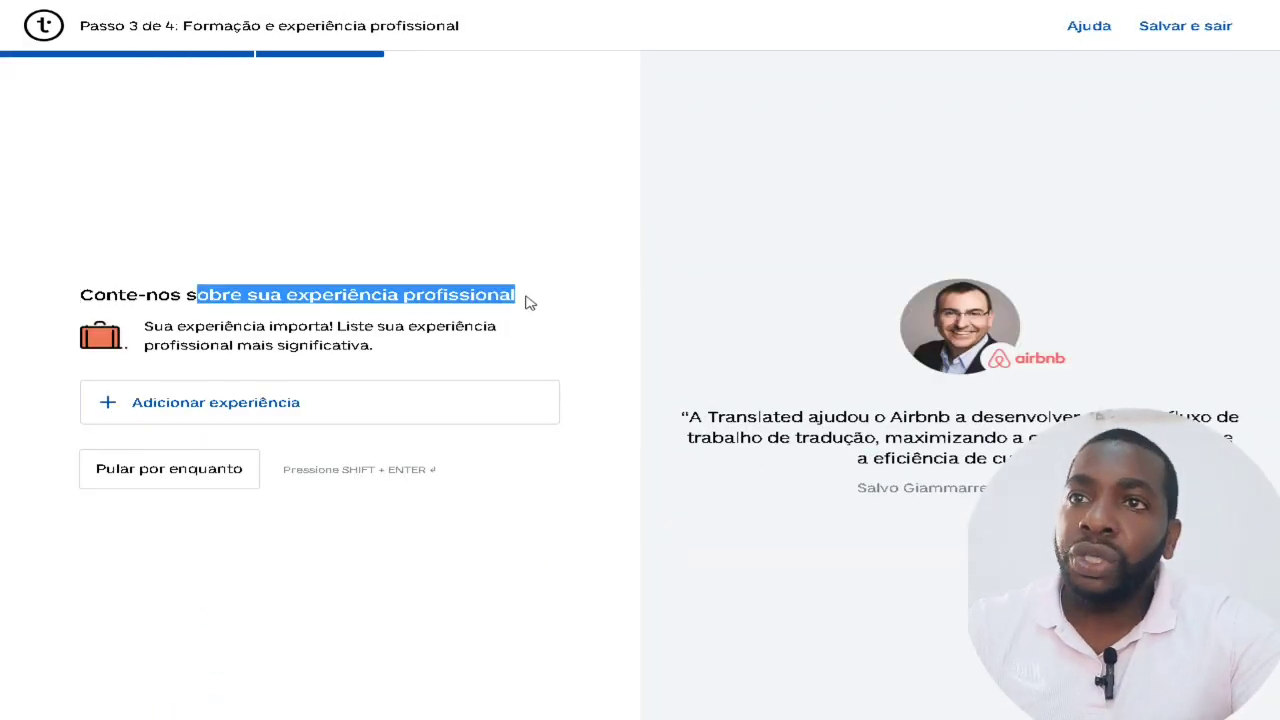
{"action": "left_click", "coordinate": [212, 484]}
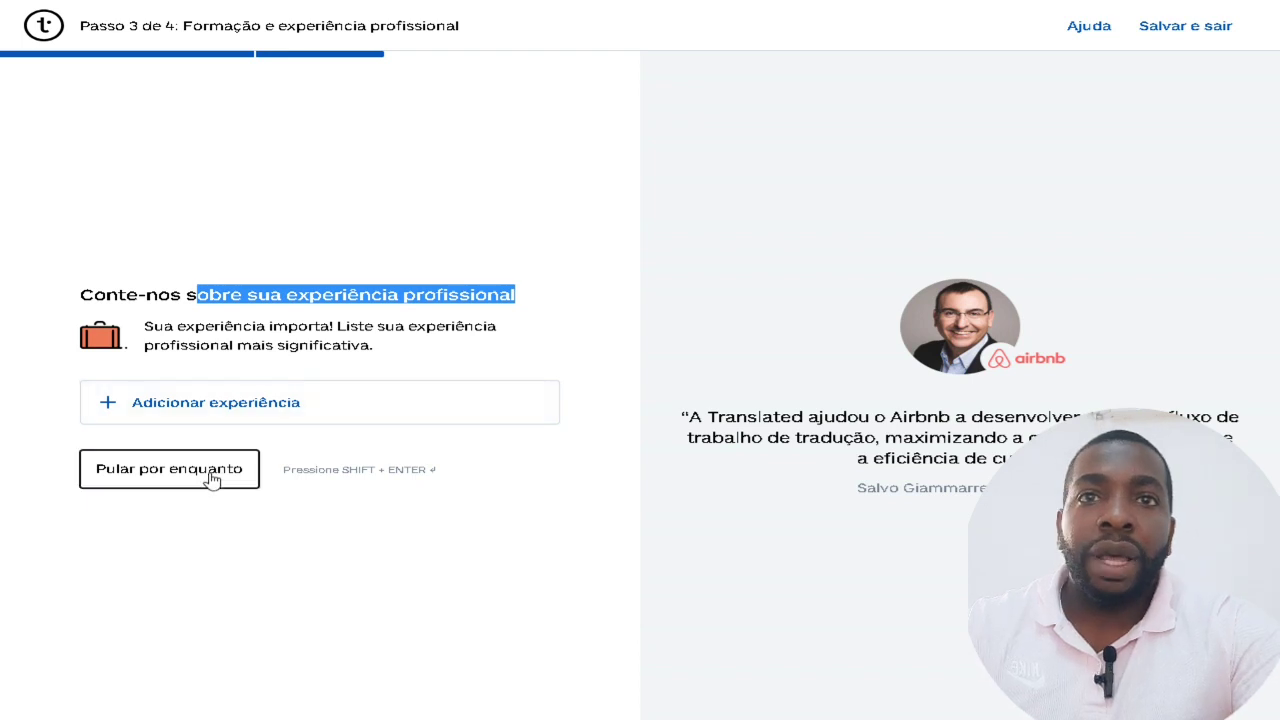
{"action": "left_click", "coordinate": [606, 486]}
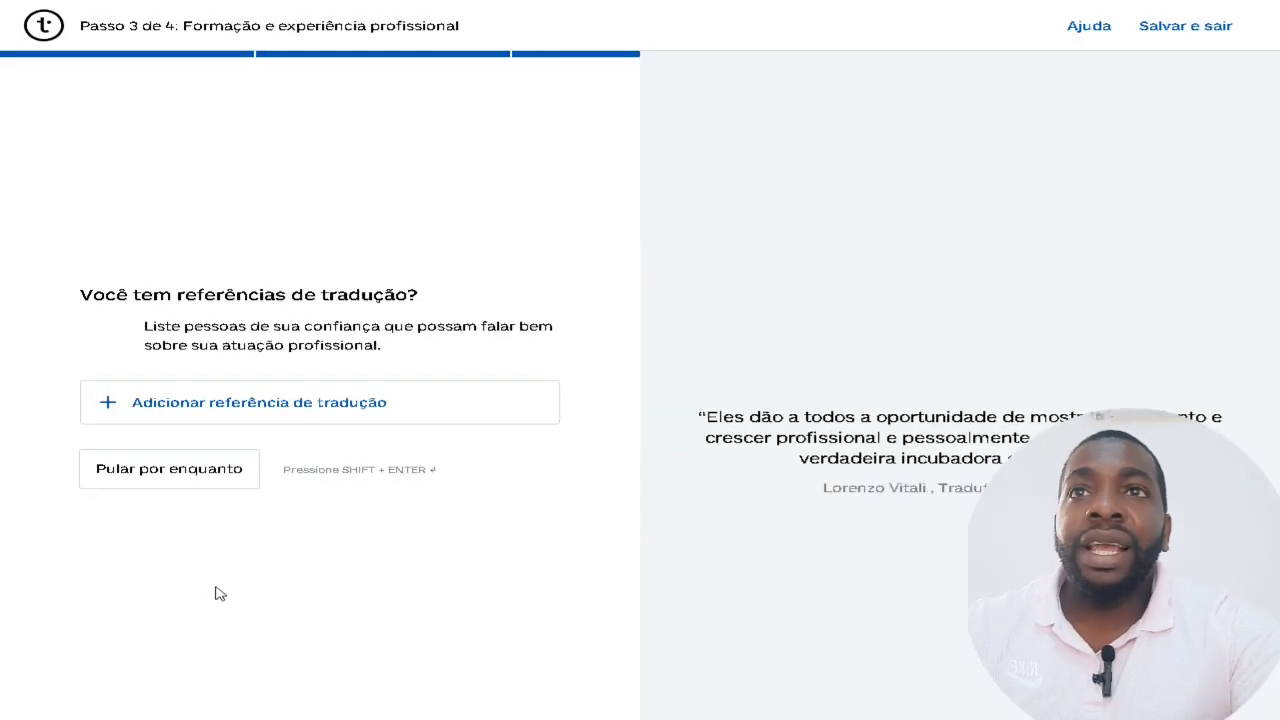
{"action": "left_click_drag", "start_coordinate": [290, 294], "coordinate": [494, 297]}
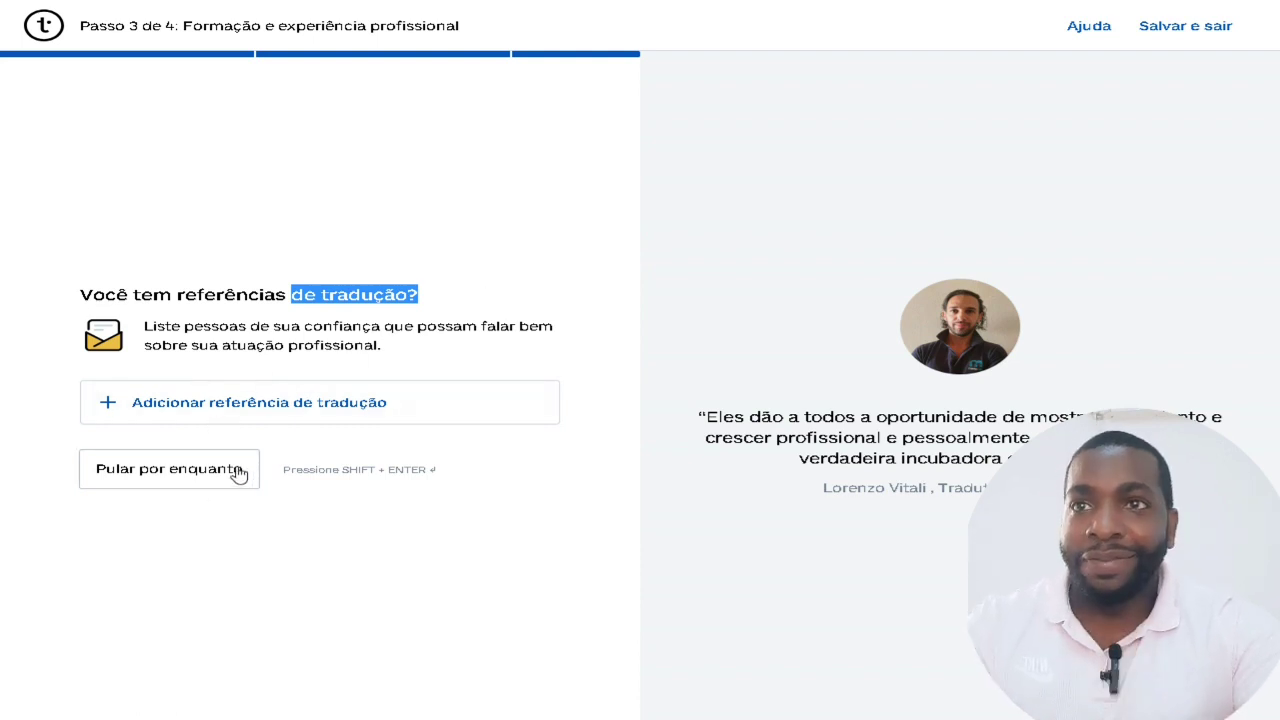
{"action": "left_click", "coordinate": [165, 480]}
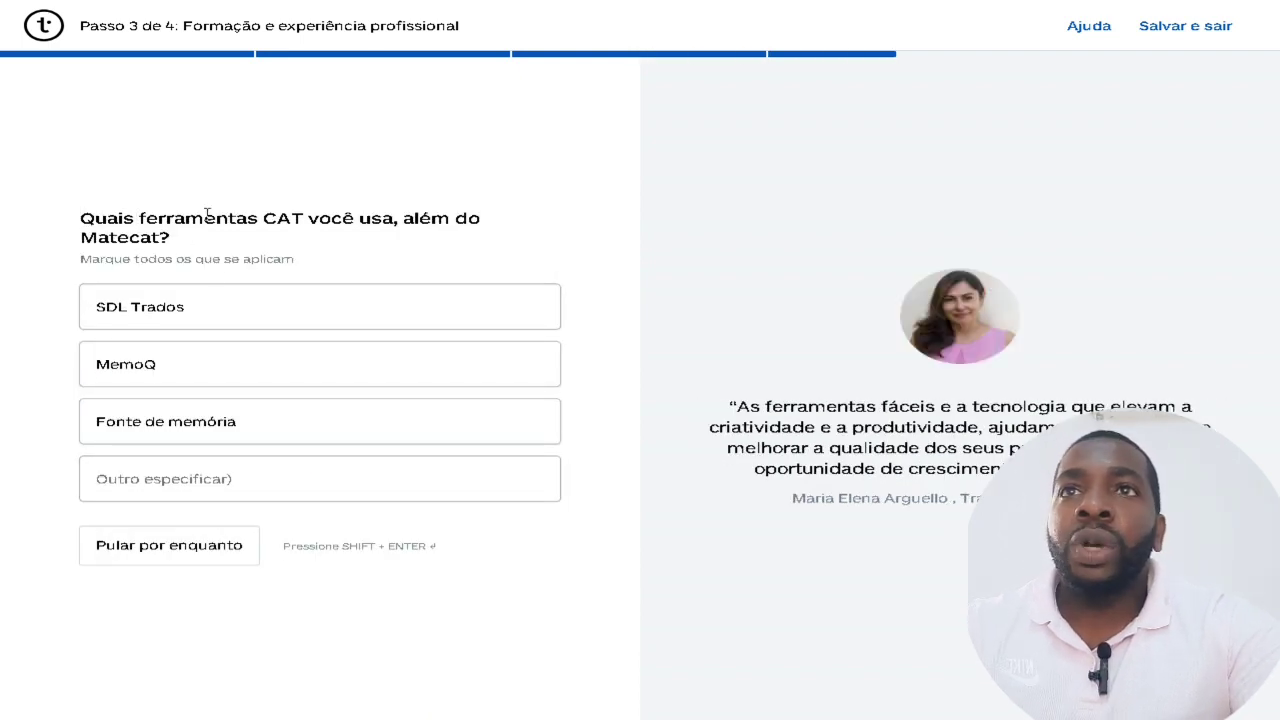
Skip the CAT tools question and choose Adobe Photoshop as desktop publishing software.
{"action": "left_click_drag", "start_coordinate": [96, 216], "coordinate": [420, 222]}
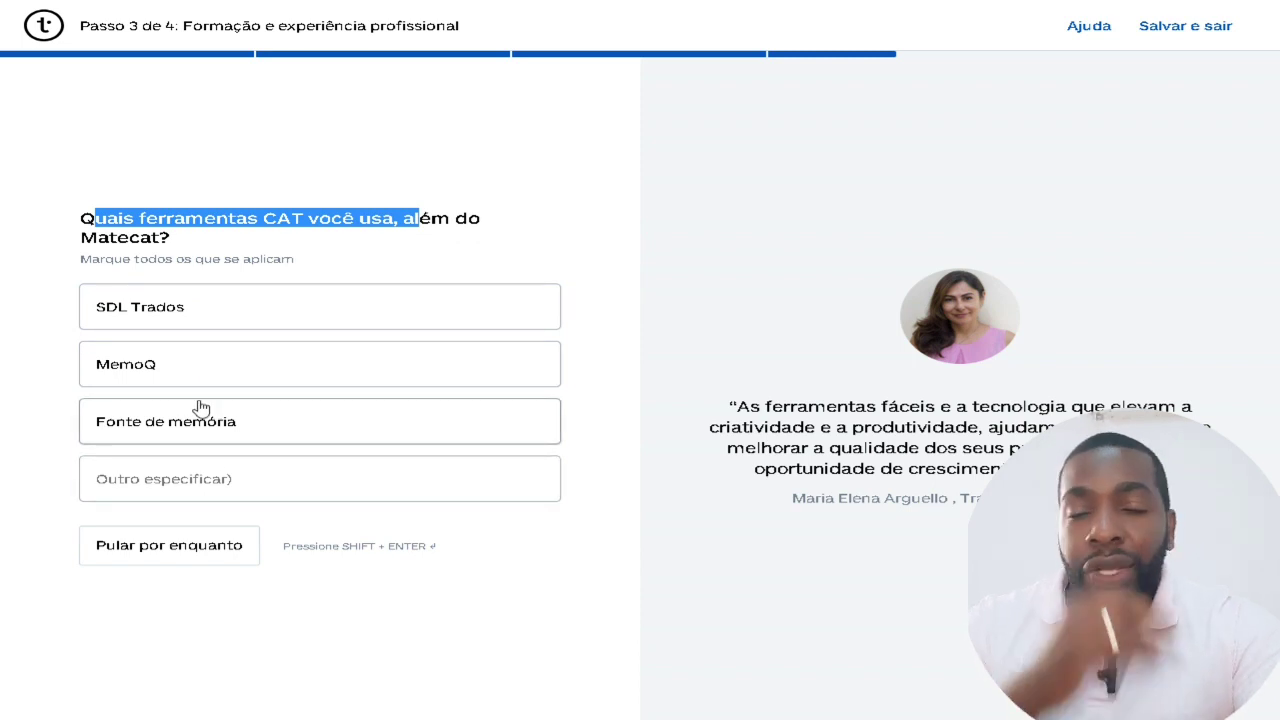
{"action": "left_click", "coordinate": [105, 555]}
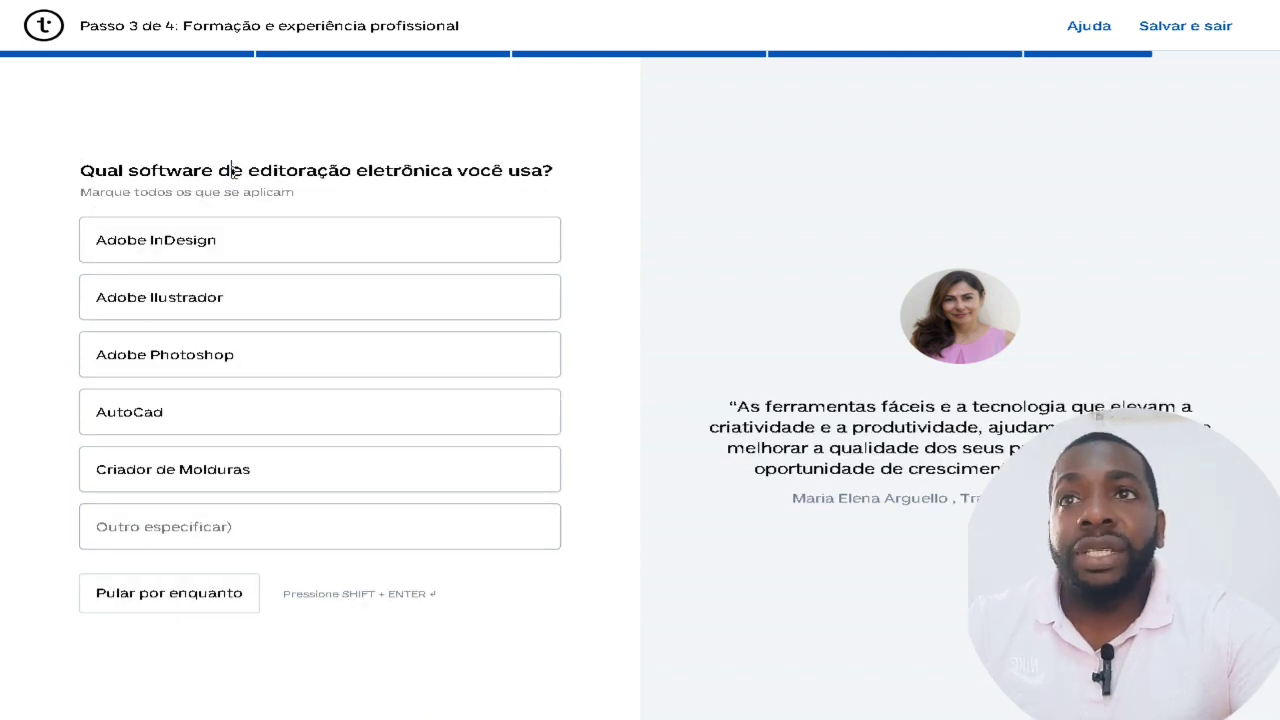
{"action": "left_click_drag", "start_coordinate": [232, 170], "coordinate": [562, 178]}
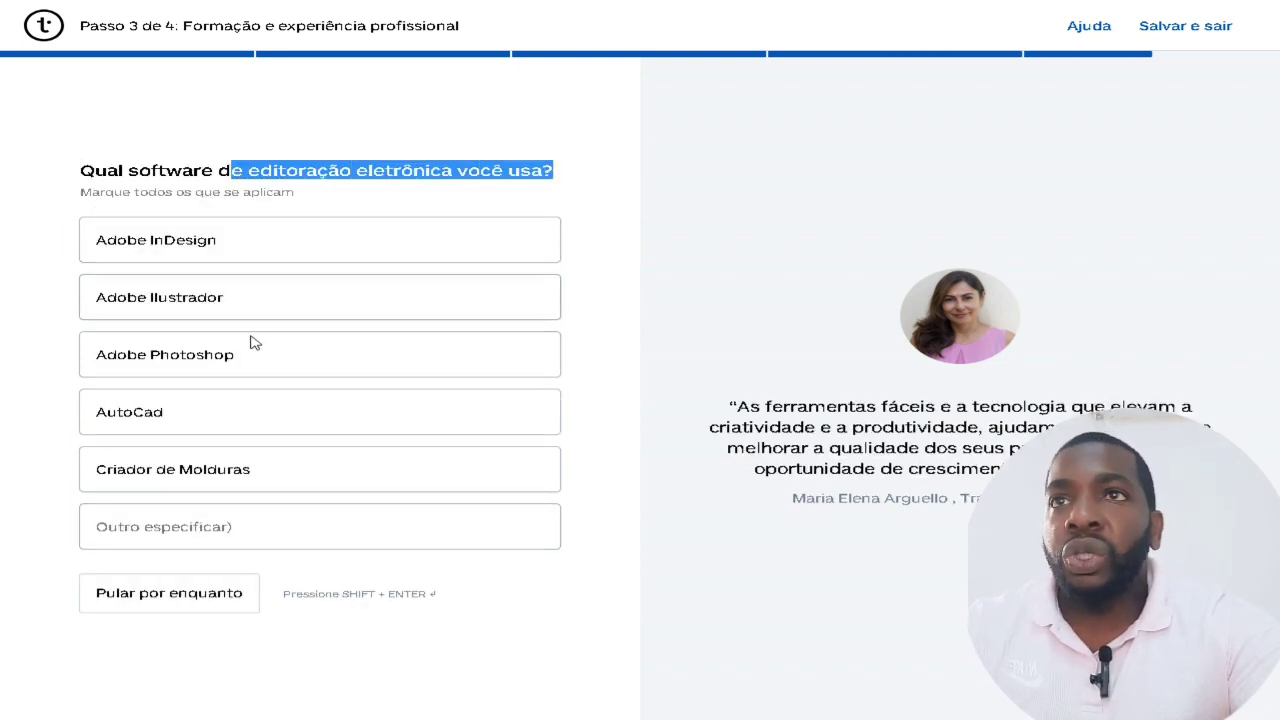
{"action": "left_click", "coordinate": [227, 364]}
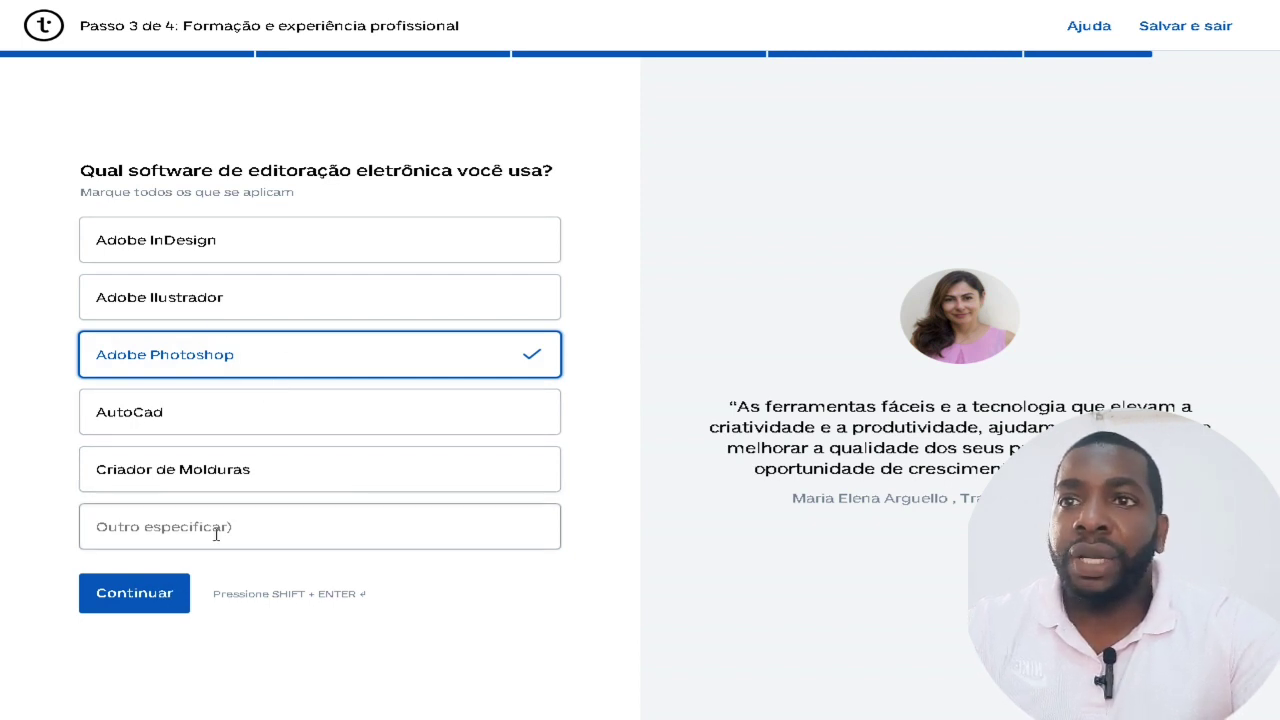
{"action": "left_click", "coordinate": [134, 593]}
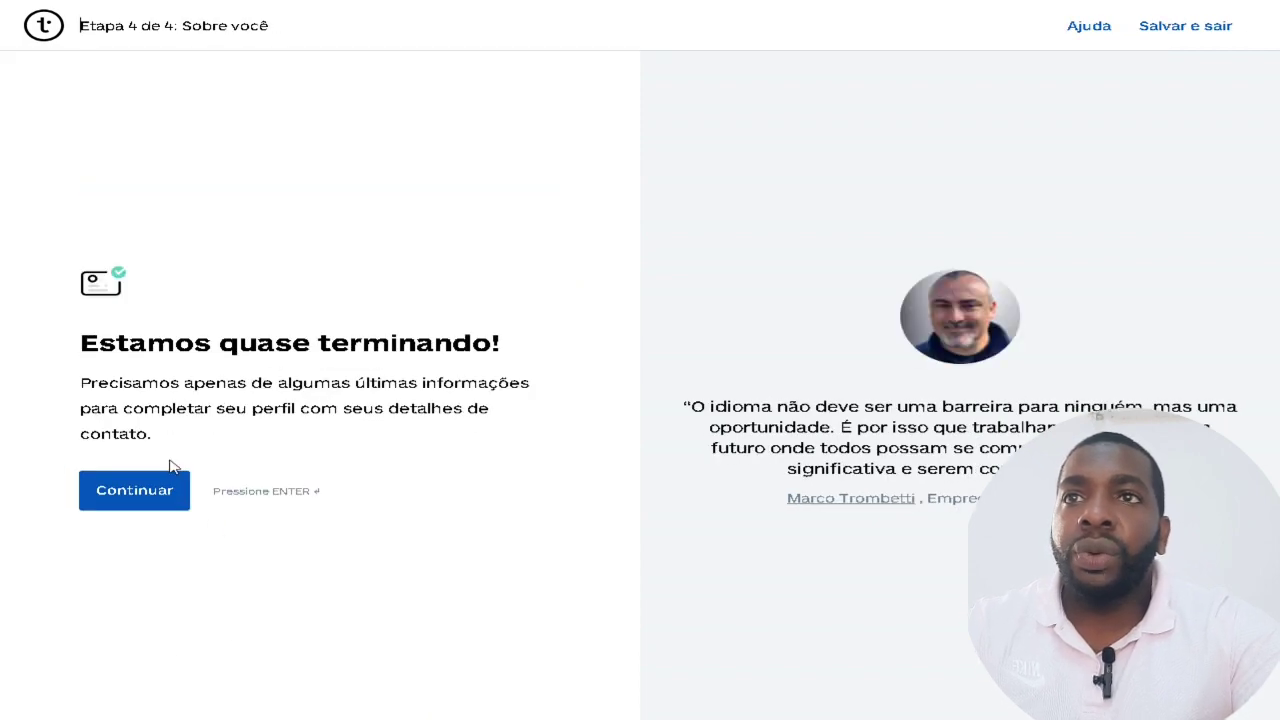
Begin the 'Sobre você' step and submit the birth date.
{"action": "left_click", "coordinate": [133, 503]}
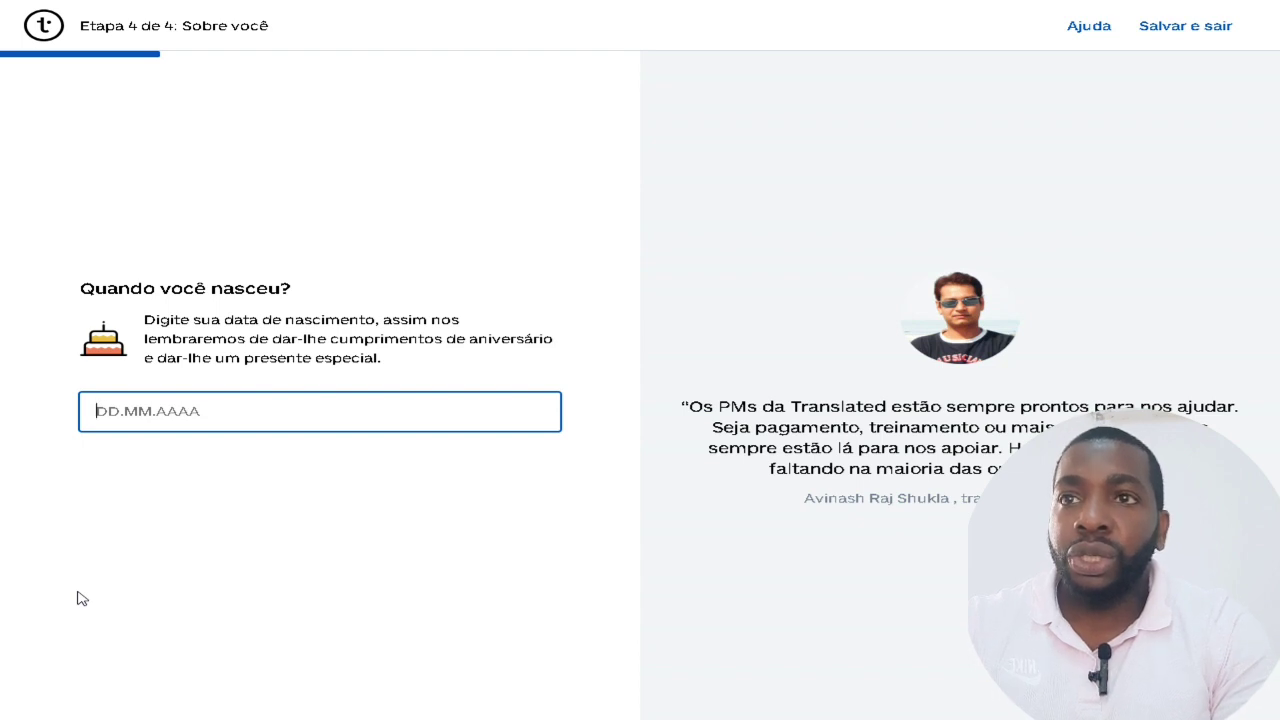
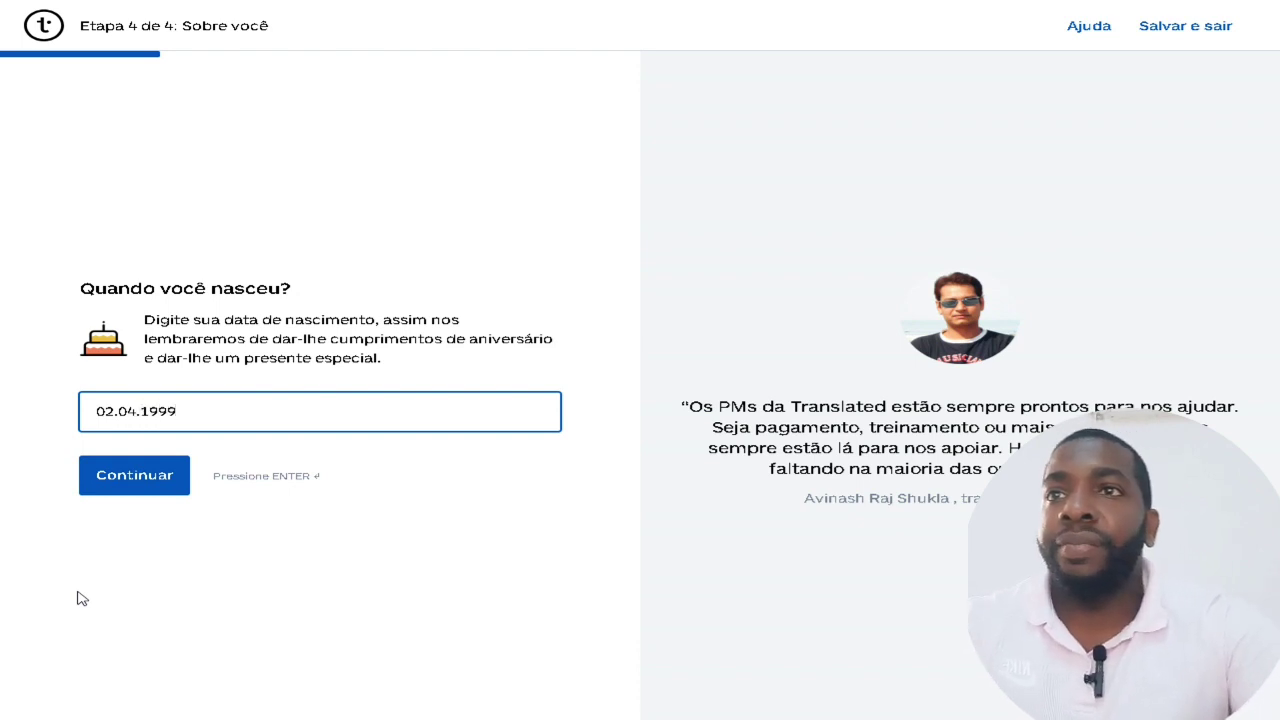
{"action": "left_click", "coordinate": [132, 488]}
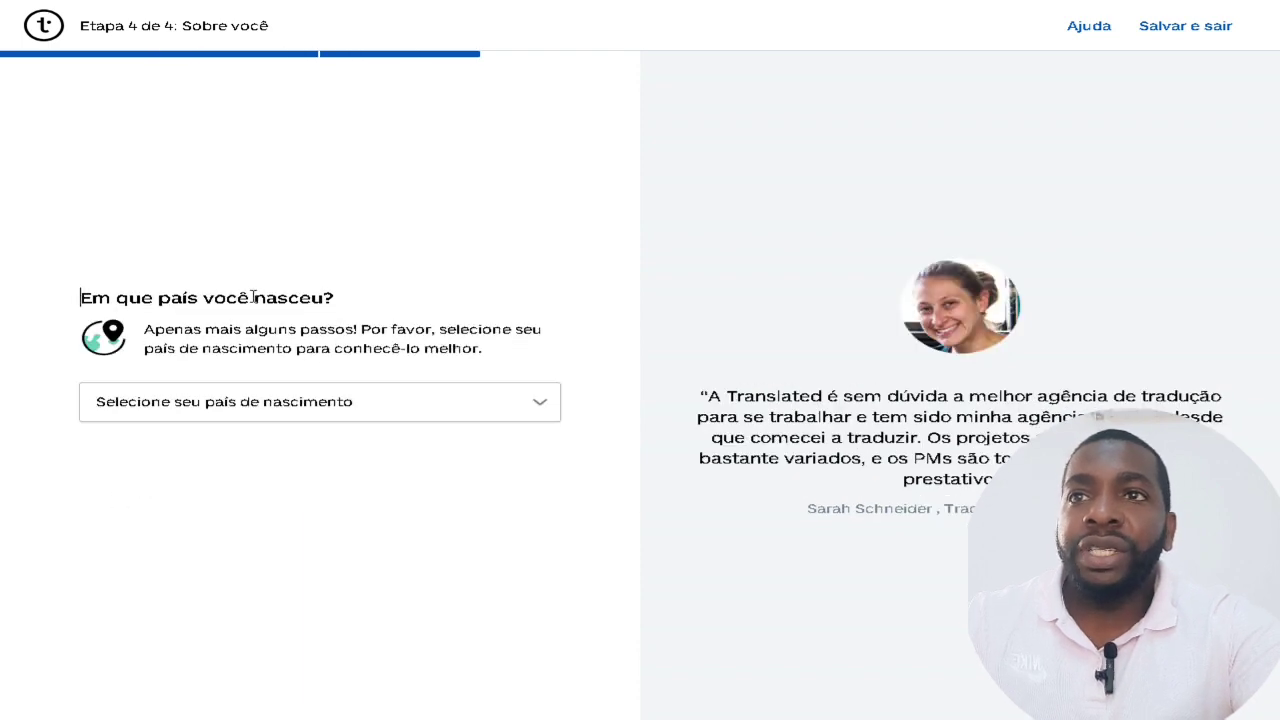
Set the birth country to Angola and the home city to 'Luanda, Angola'.
{"action": "left_click", "coordinate": [335, 410]}
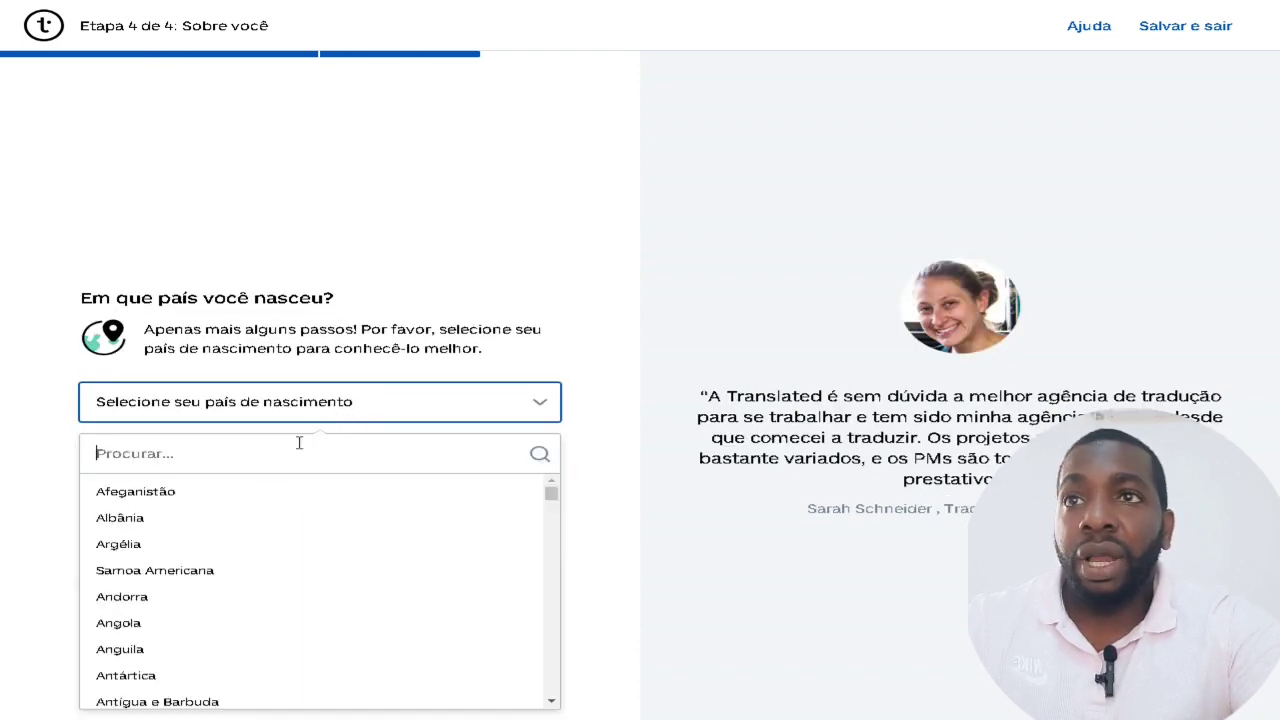
{"action": "left_click", "coordinate": [143, 626]}
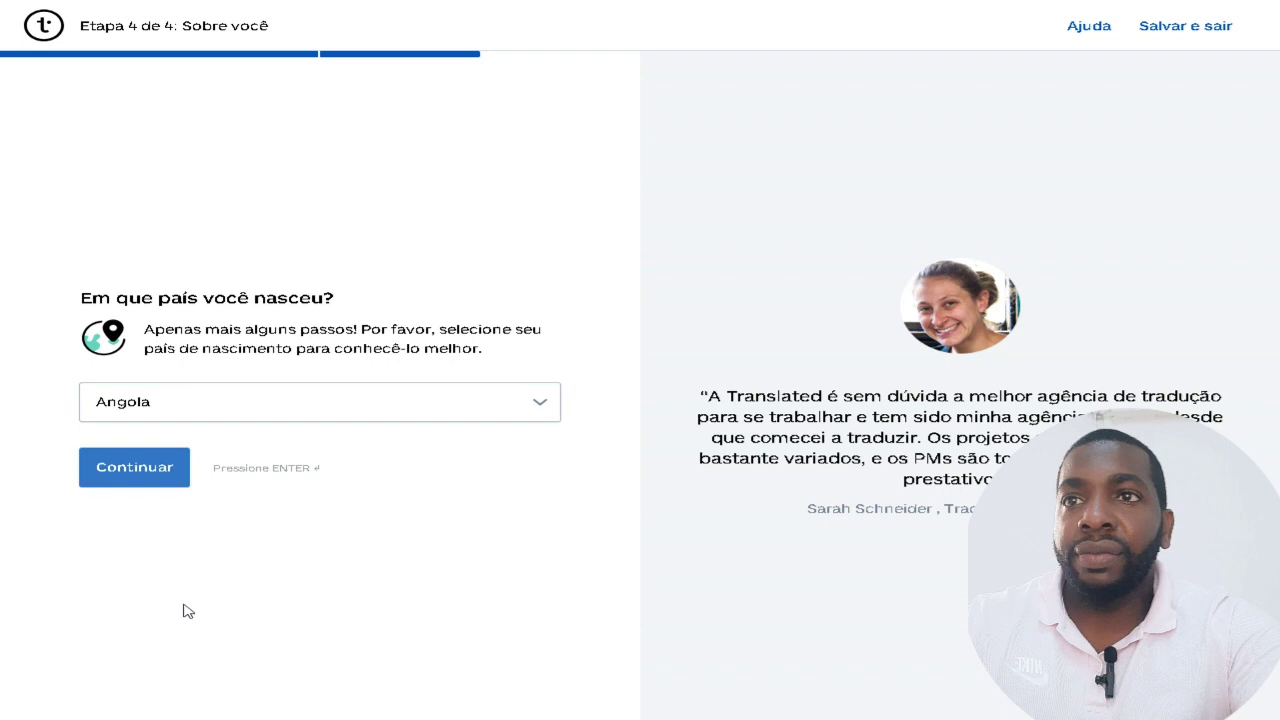
{"action": "left_click", "coordinate": [116, 483]}
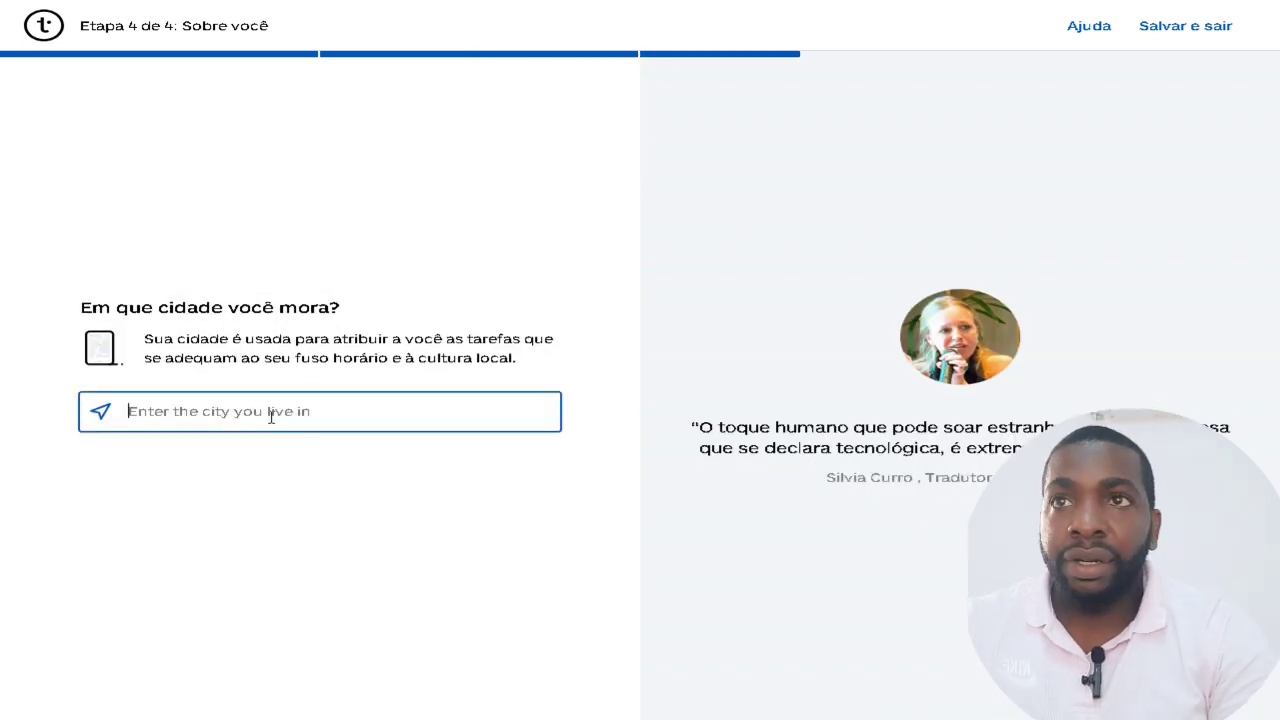
{"action": "type", "text": "luan"}
{"action": "key", "text": "BackSpace"}
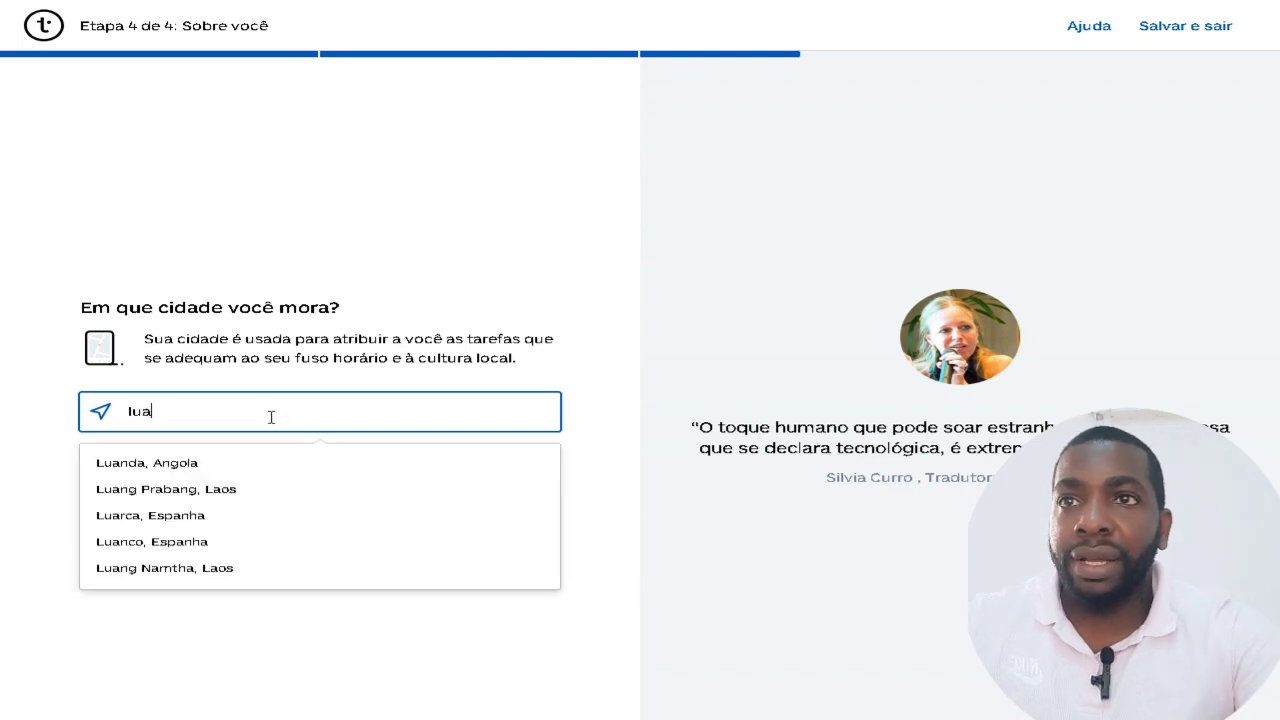
{"action": "left_click", "coordinate": [247, 463]}
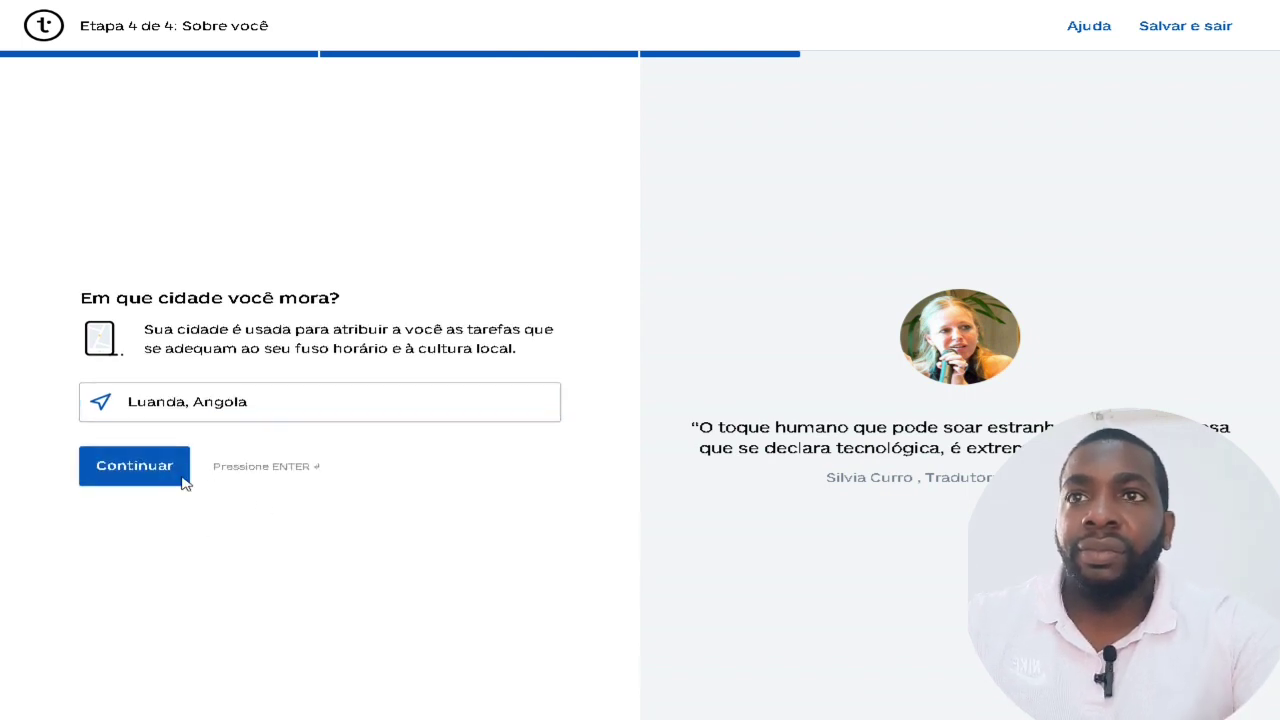
{"action": "left_click", "coordinate": [160, 482]}
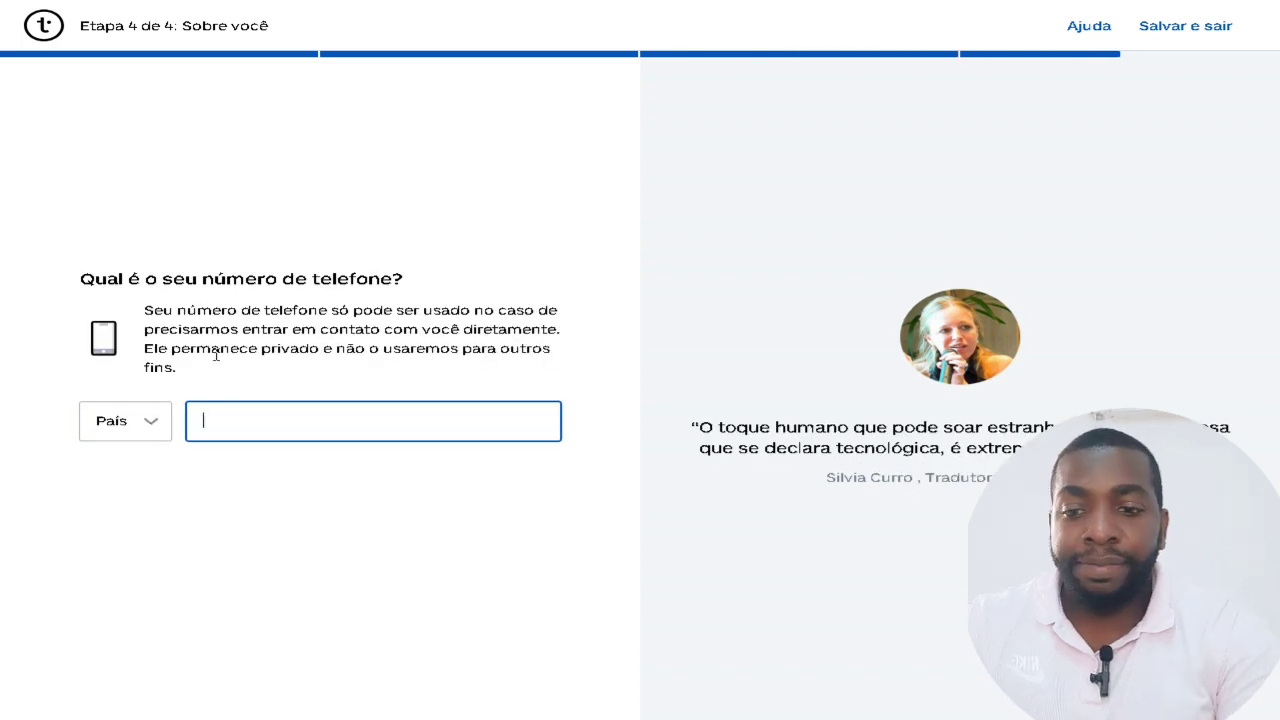
Fill in the saved phone number from autofill and finish with 'Vamos terminar'.
{"action": "type", "text": "923"}
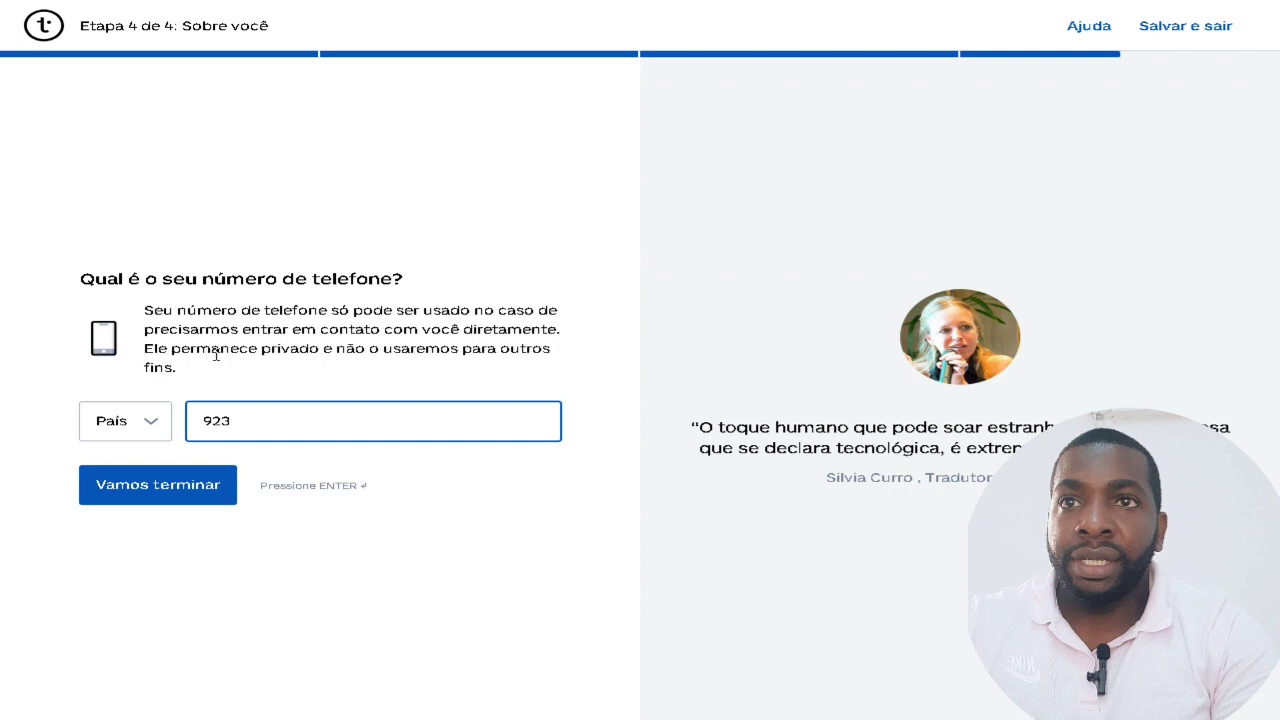
{"action": "key", "text": "BackSpace"}
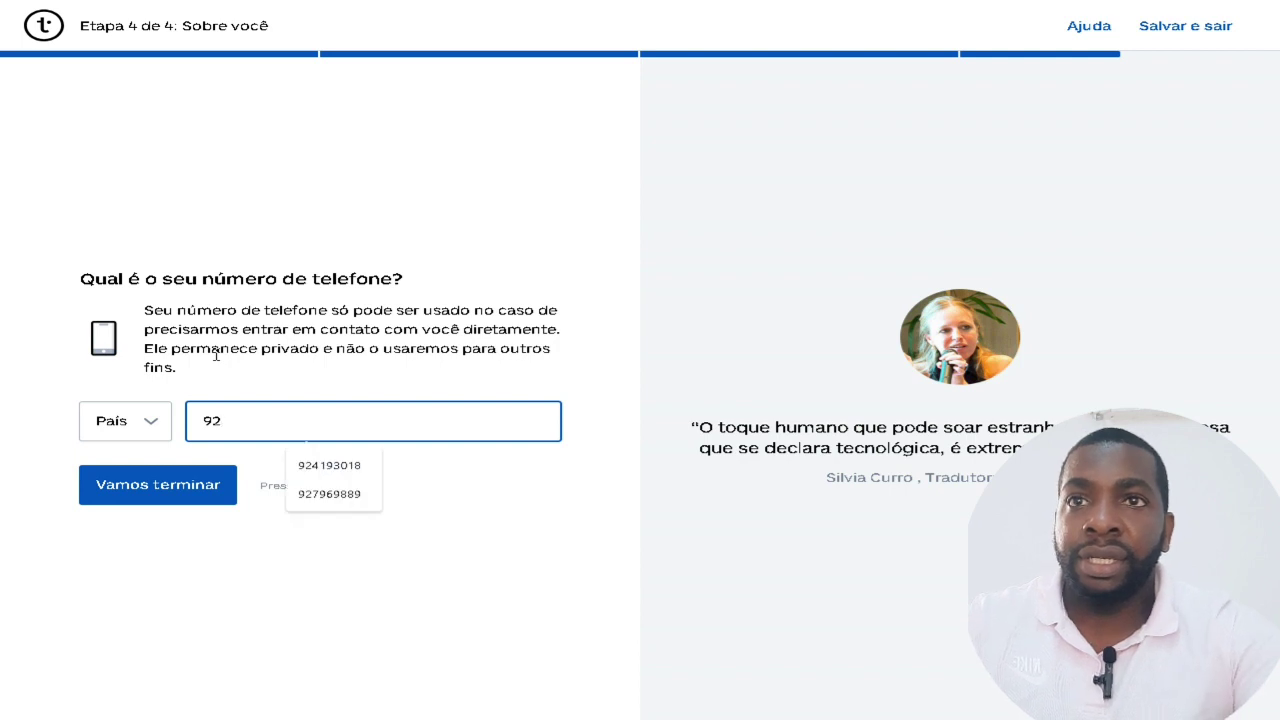
{"action": "left_click", "coordinate": [329, 465]}
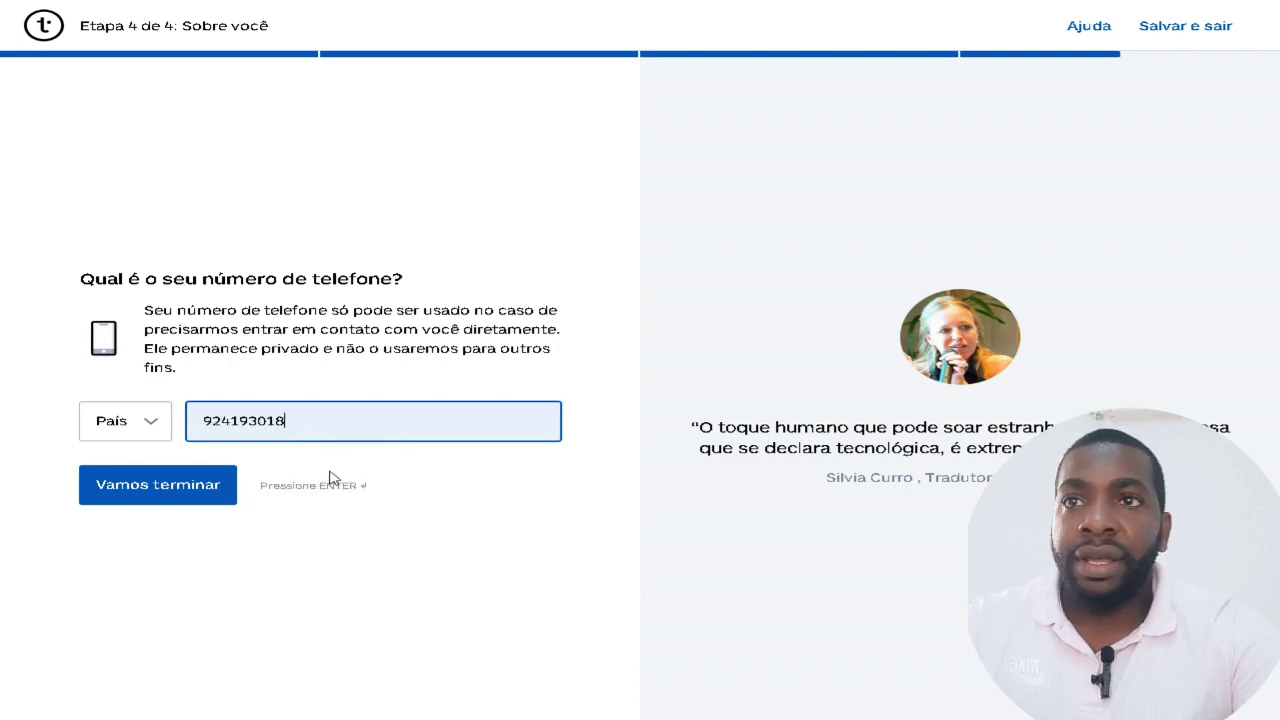
{"action": "left_click", "coordinate": [185, 492]}
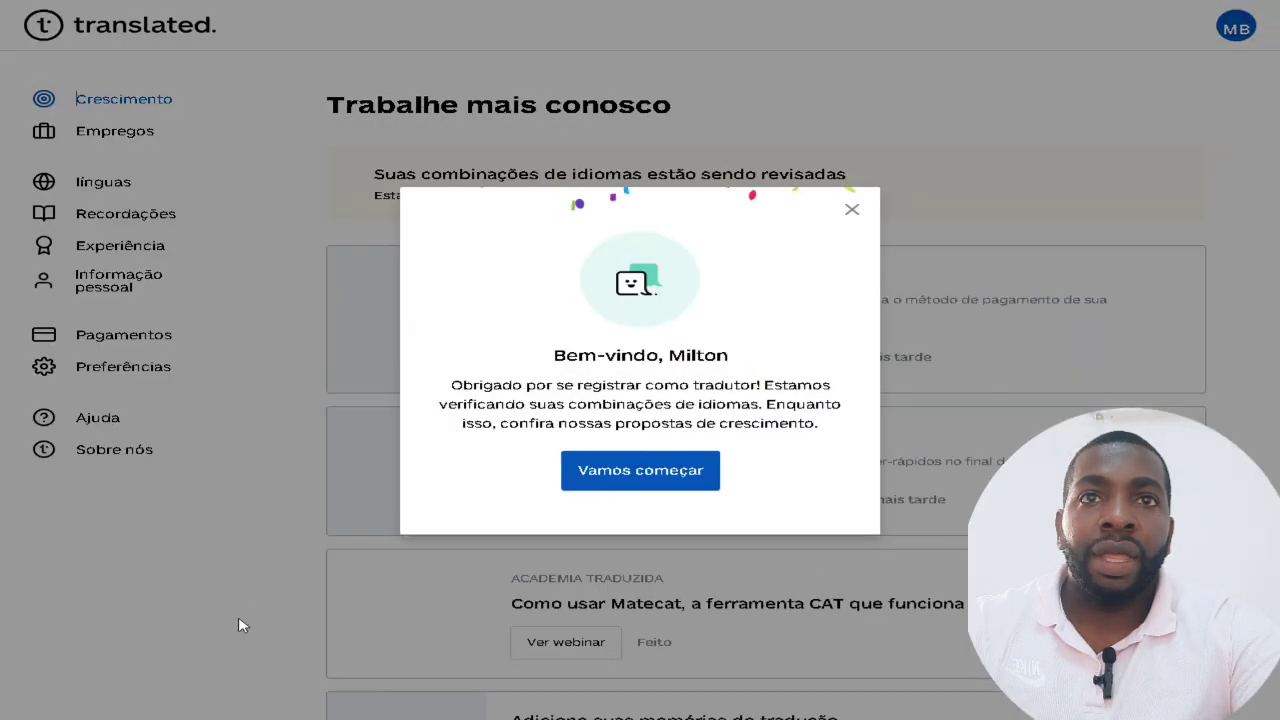
Dismiss the welcome message with 'Vamos começar' and open the Empregos jobs page.
{"action": "left_click", "coordinate": [696, 482]}
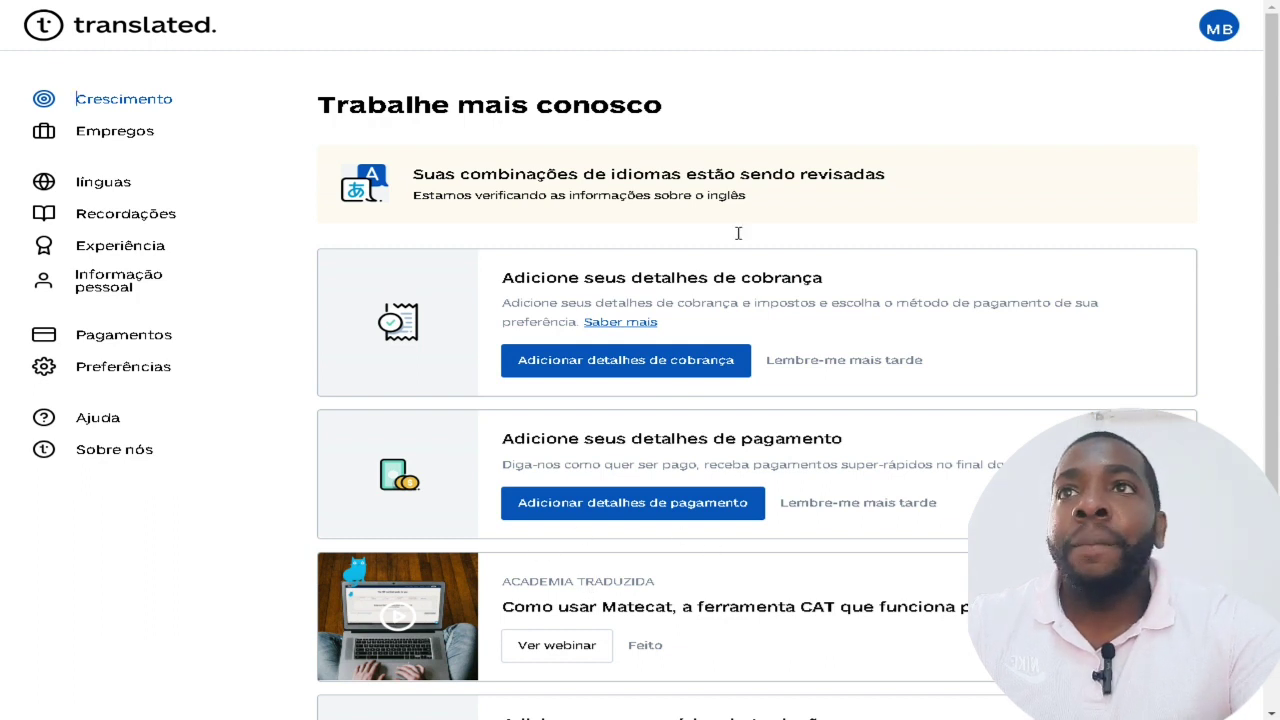
{"action": "left_click", "coordinate": [114, 139]}
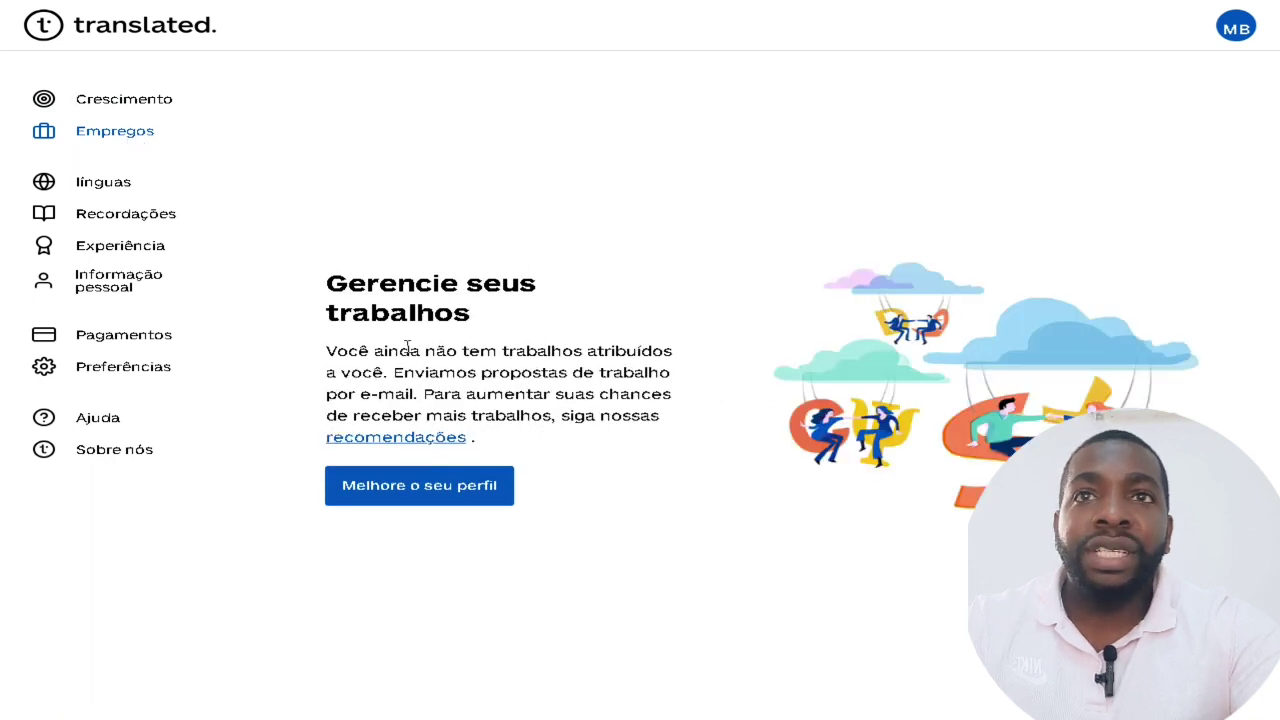
Check the Experiência page, return to Empregos, then start a new tab for Gmail.
{"action": "left_click_drag", "start_coordinate": [359, 353], "coordinate": [672, 422]}
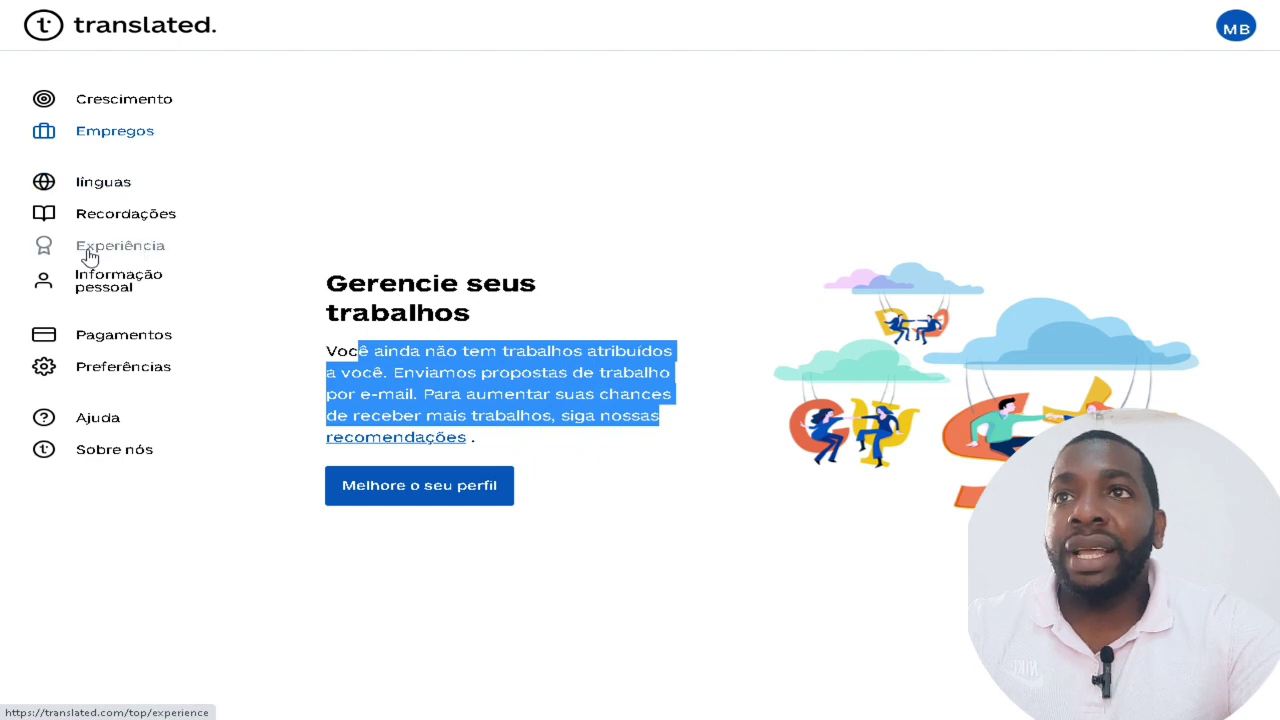
{"action": "left_click", "coordinate": [115, 250]}
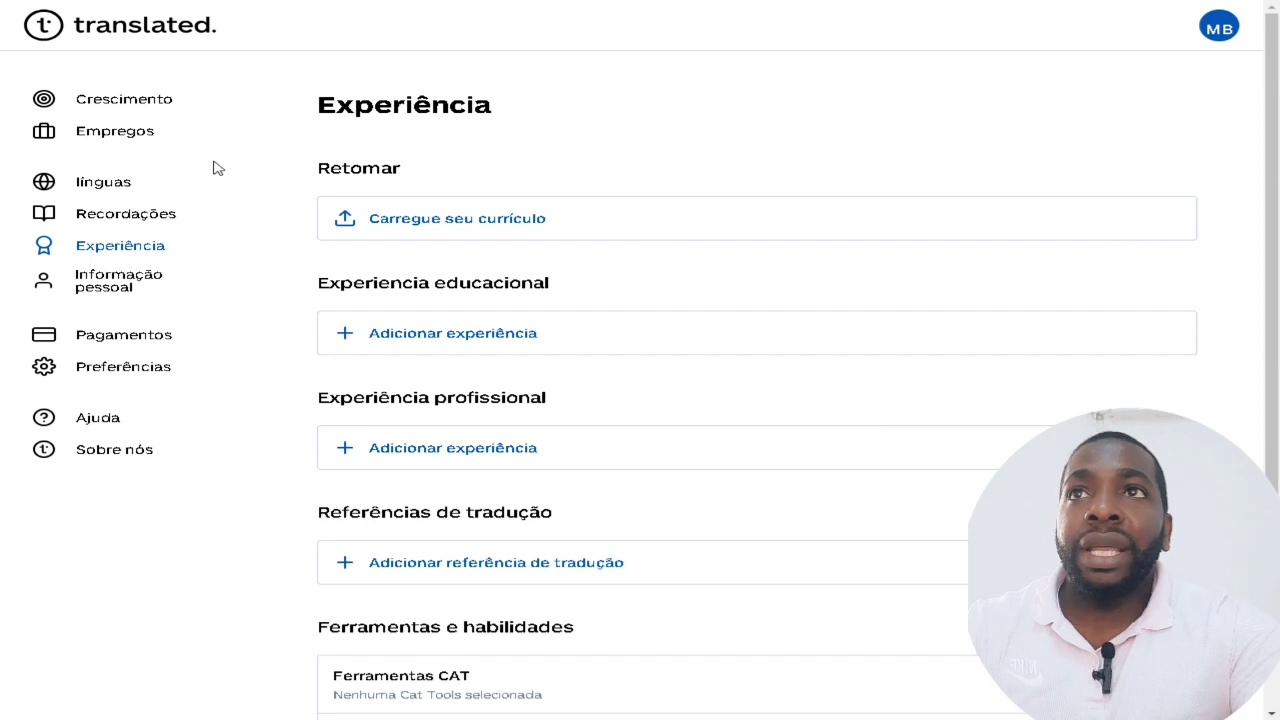
{"action": "left_click", "coordinate": [126, 138]}
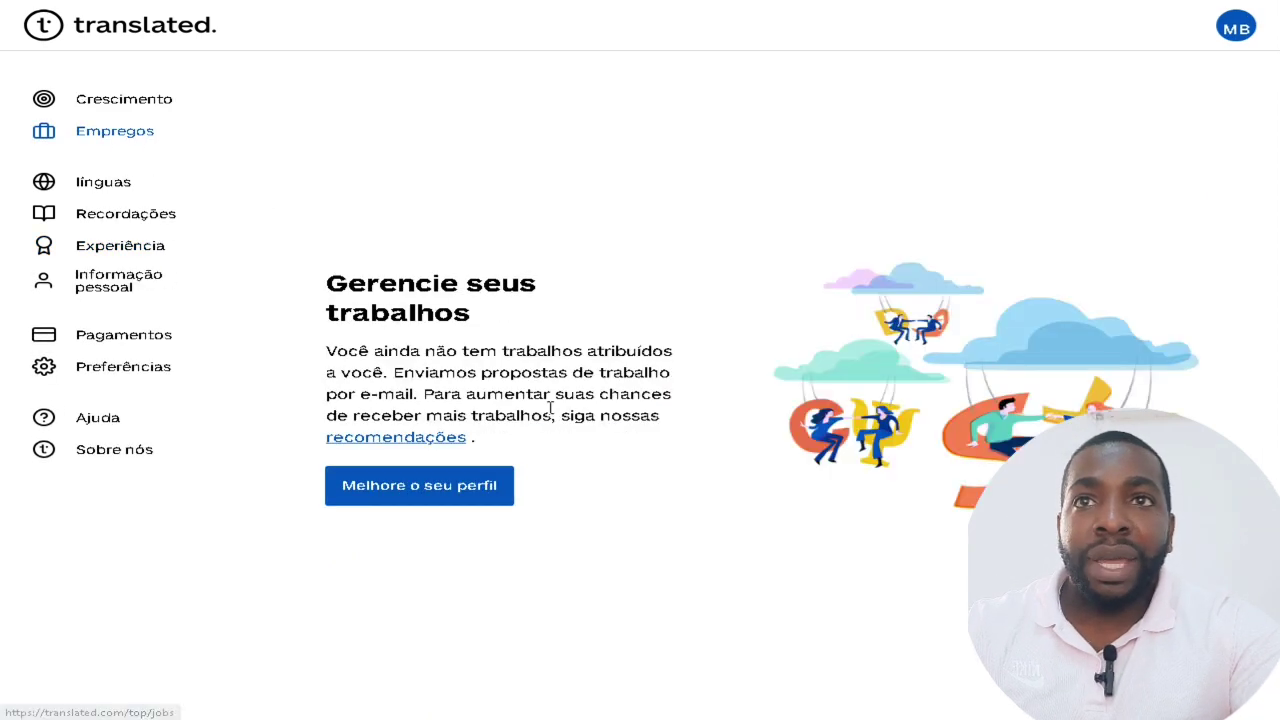
{"action": "left_click_drag", "start_coordinate": [337, 395], "coordinate": [411, 396]}
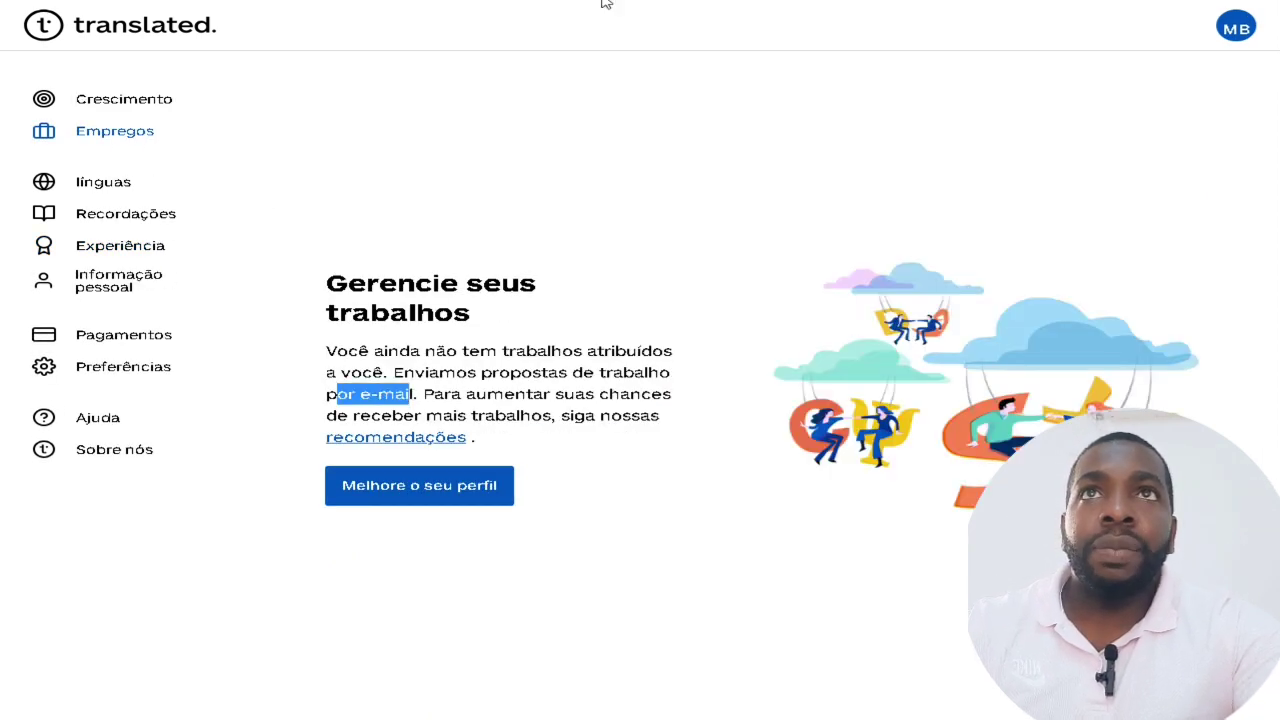
{"action": "key", "text": "ctrl+t"}
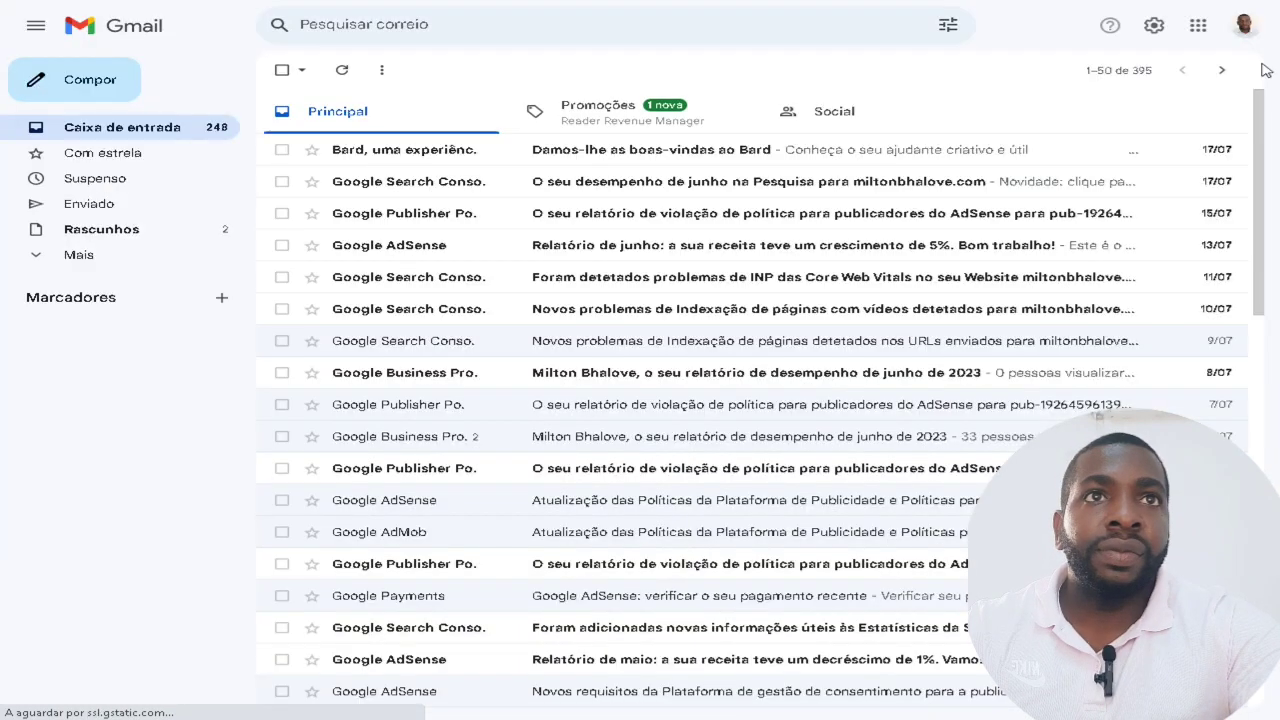
Switch Gmail to the other Google account and return to its Caixa de entrada.
{"action": "left_click", "coordinate": [1244, 25]}
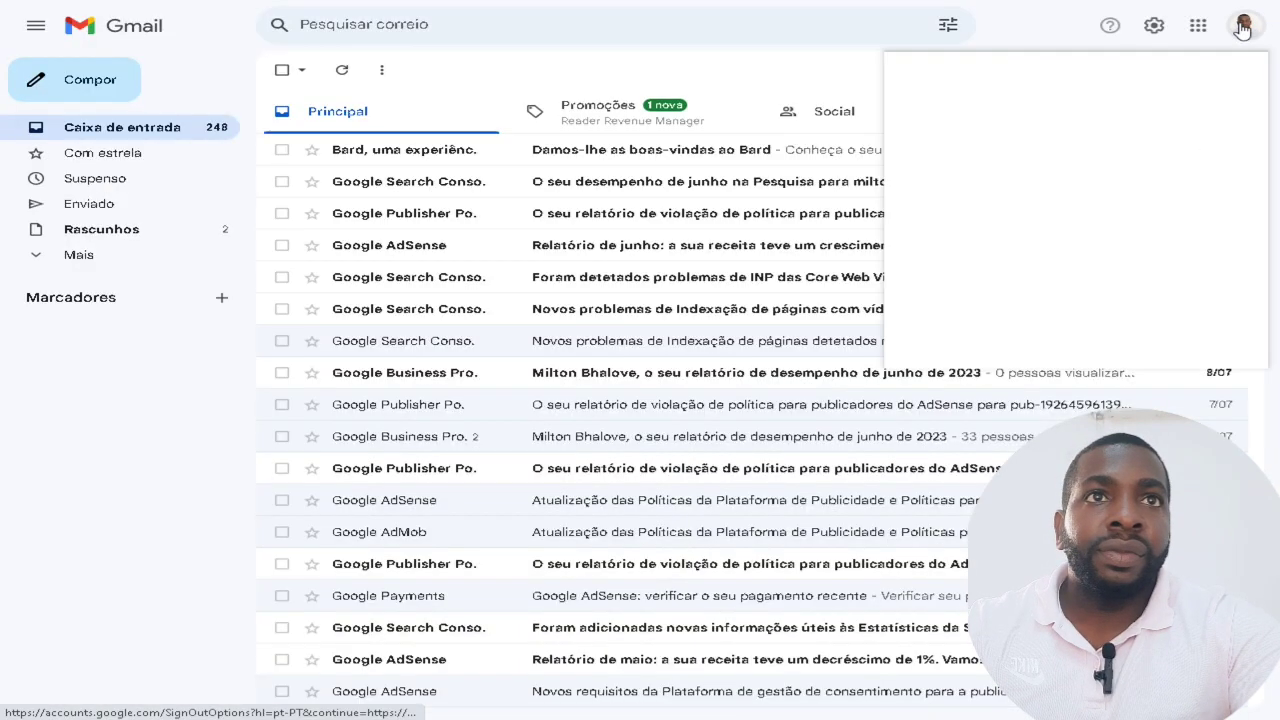
{"action": "left_click", "coordinate": [993, 250]}
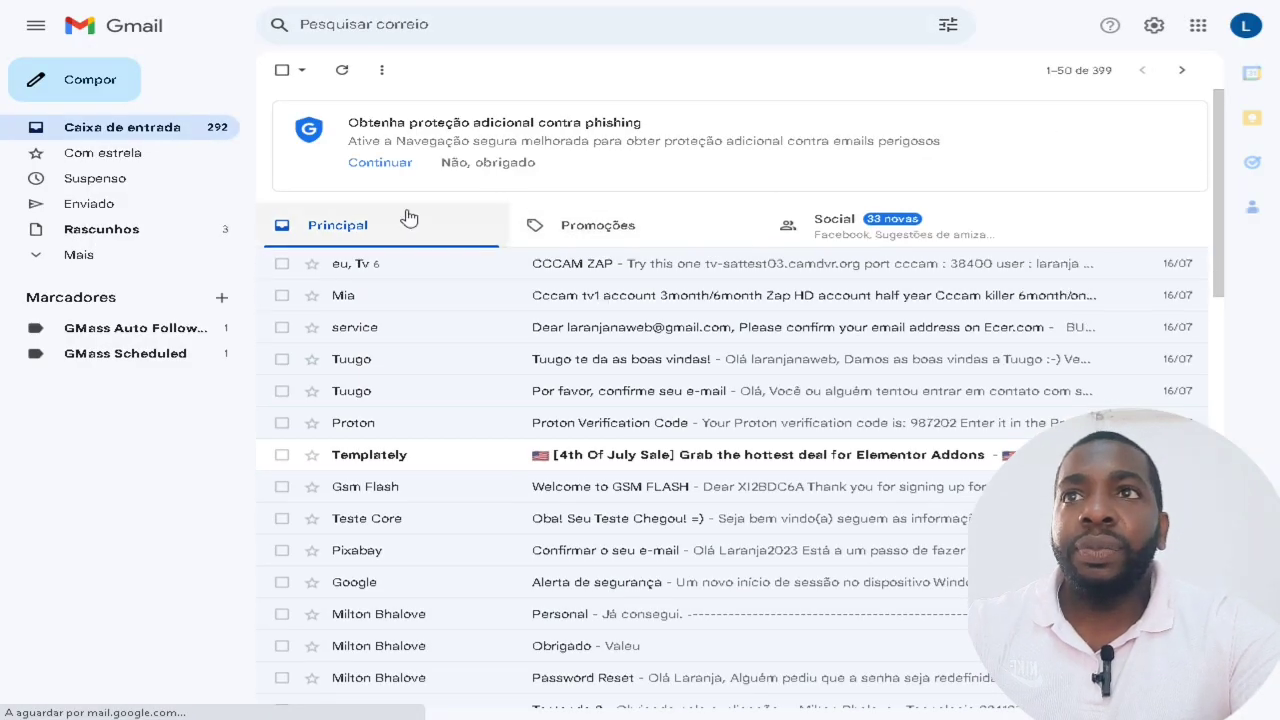
{"action": "left_click", "coordinate": [134, 258]}
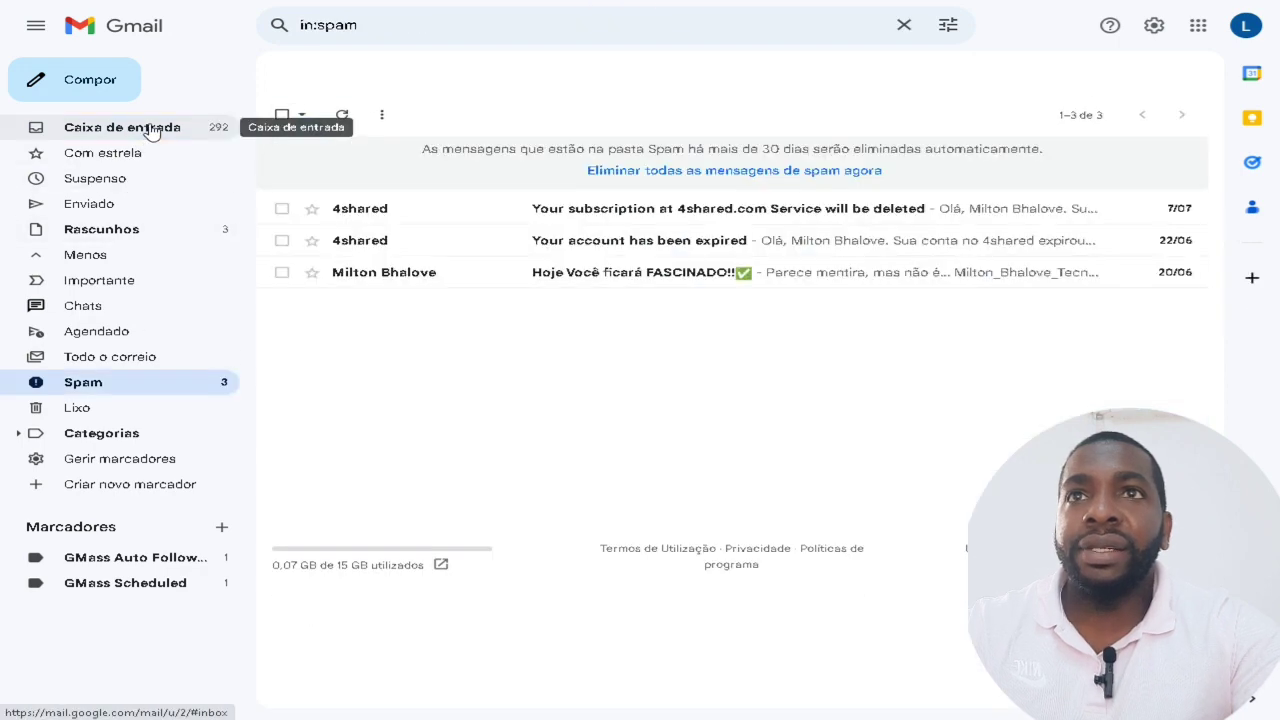
{"action": "left_click", "coordinate": [148, 133]}
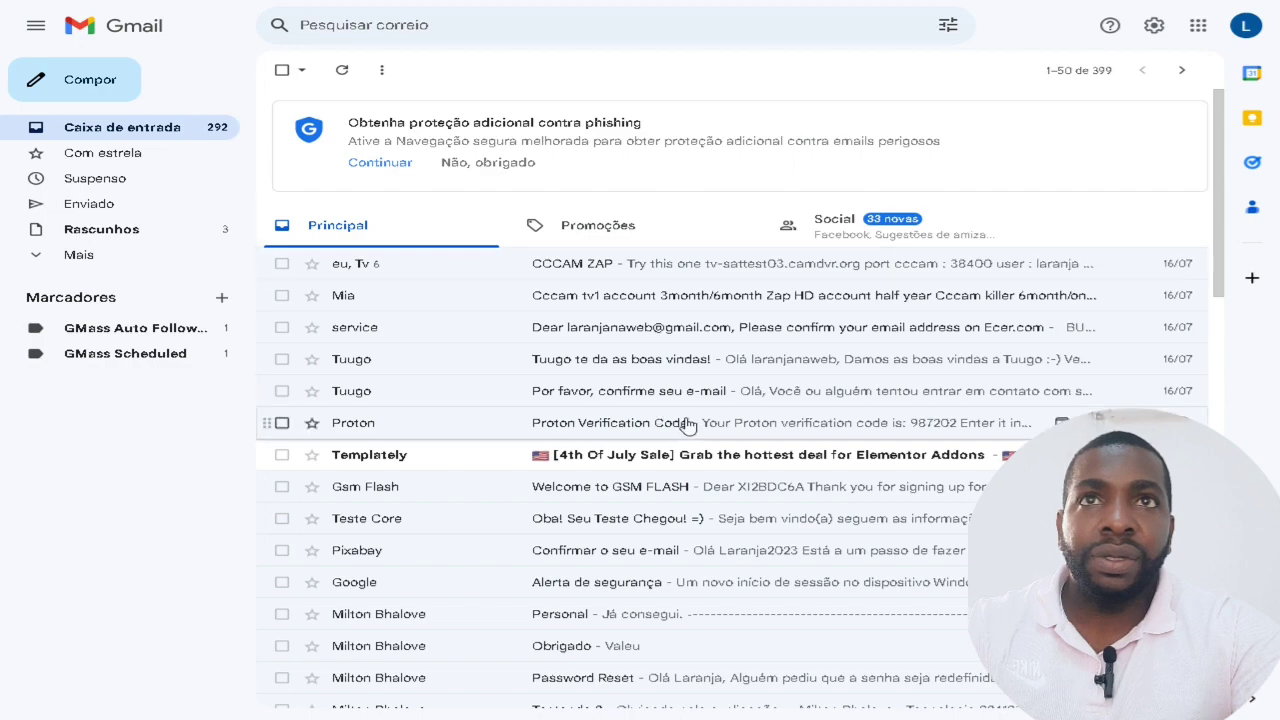
Browse the Promoções, Social and Principal inbox tabs.
{"action": "scroll", "coordinate": [685, 422], "scroll_direction": "down", "scroll_amount": 3}
{"action": "scroll", "coordinate": [685, 422], "scroll_direction": "up", "scroll_amount": 3}
{"action": "left_click", "coordinate": [646, 238]}
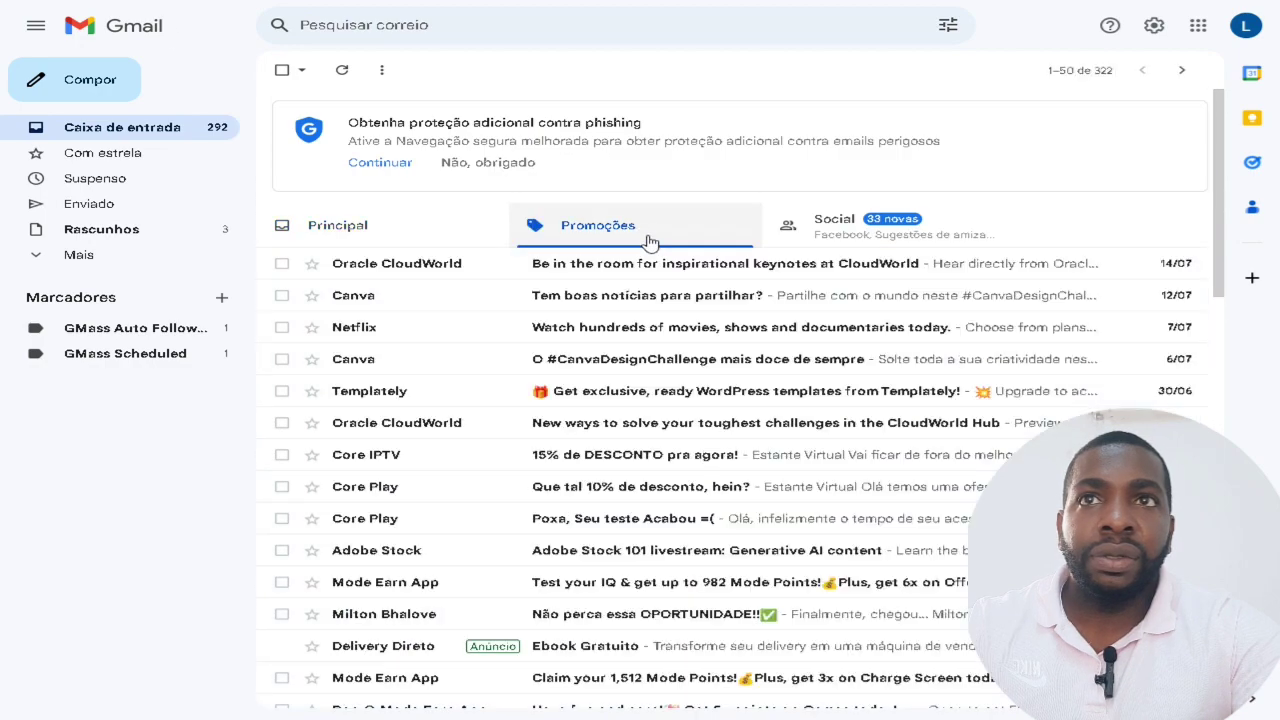
{"action": "left_click", "coordinate": [827, 237]}
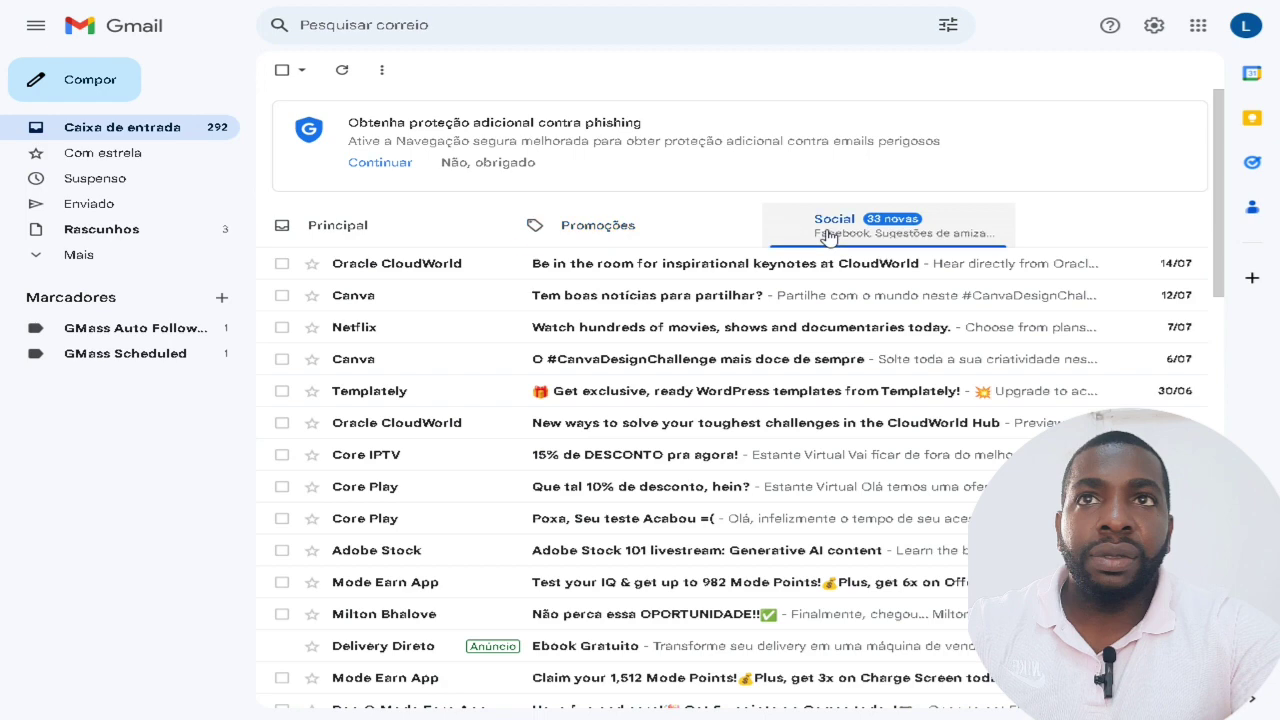
{"action": "left_click", "coordinate": [632, 233]}
{"action": "left_click", "coordinate": [380, 224]}
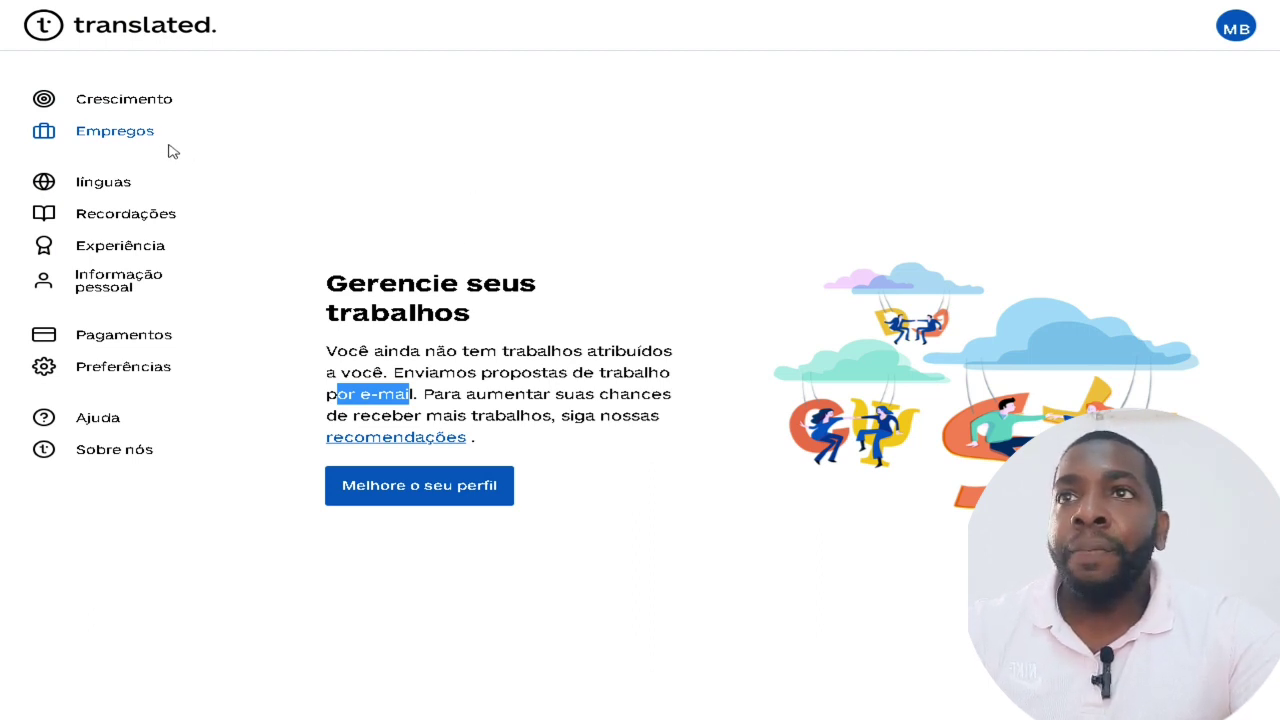
Review the Informação pessoal and Experiência pages, then return to Empregos.
{"action": "left_click", "coordinate": [145, 283]}
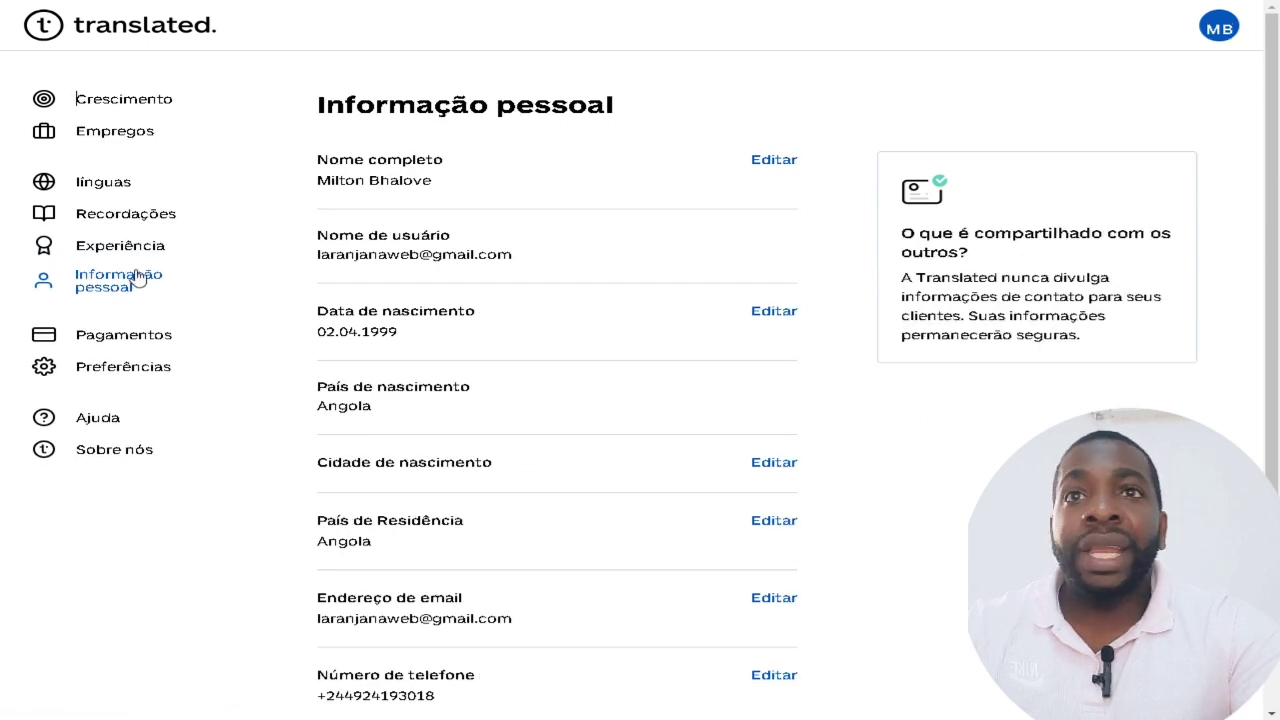
{"action": "left_click", "coordinate": [137, 248]}
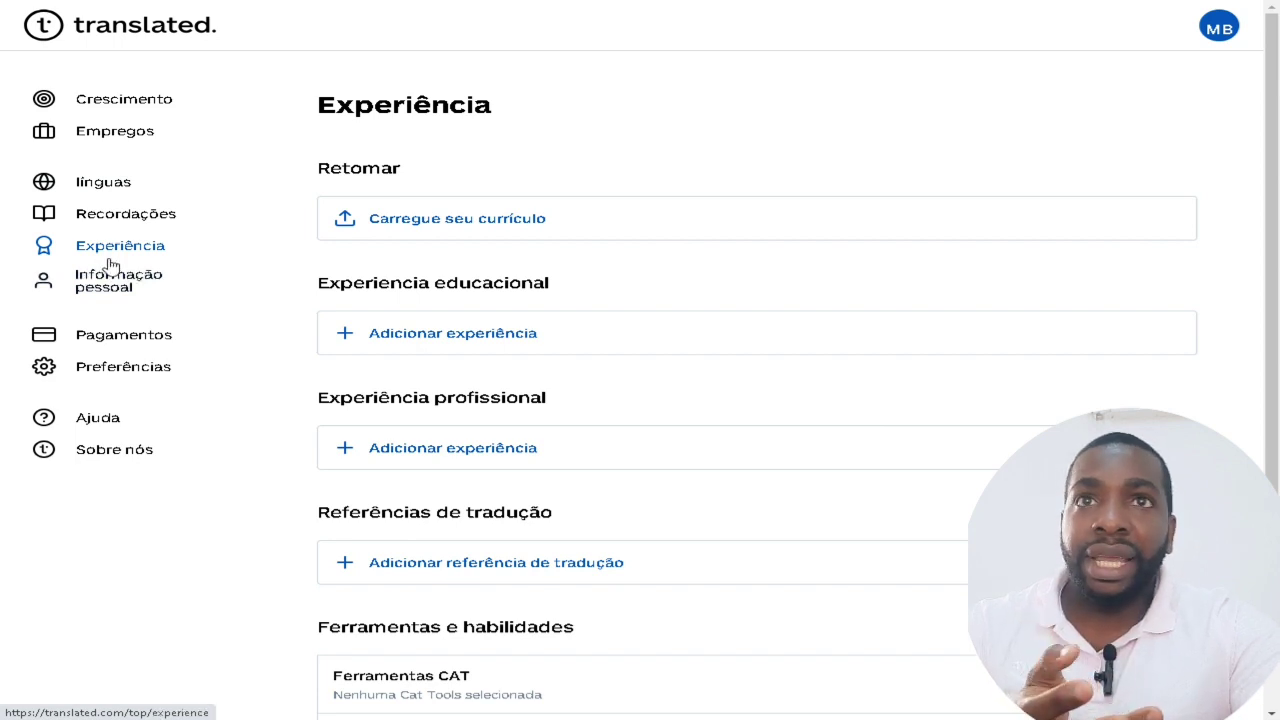
{"action": "left_click", "coordinate": [127, 140]}
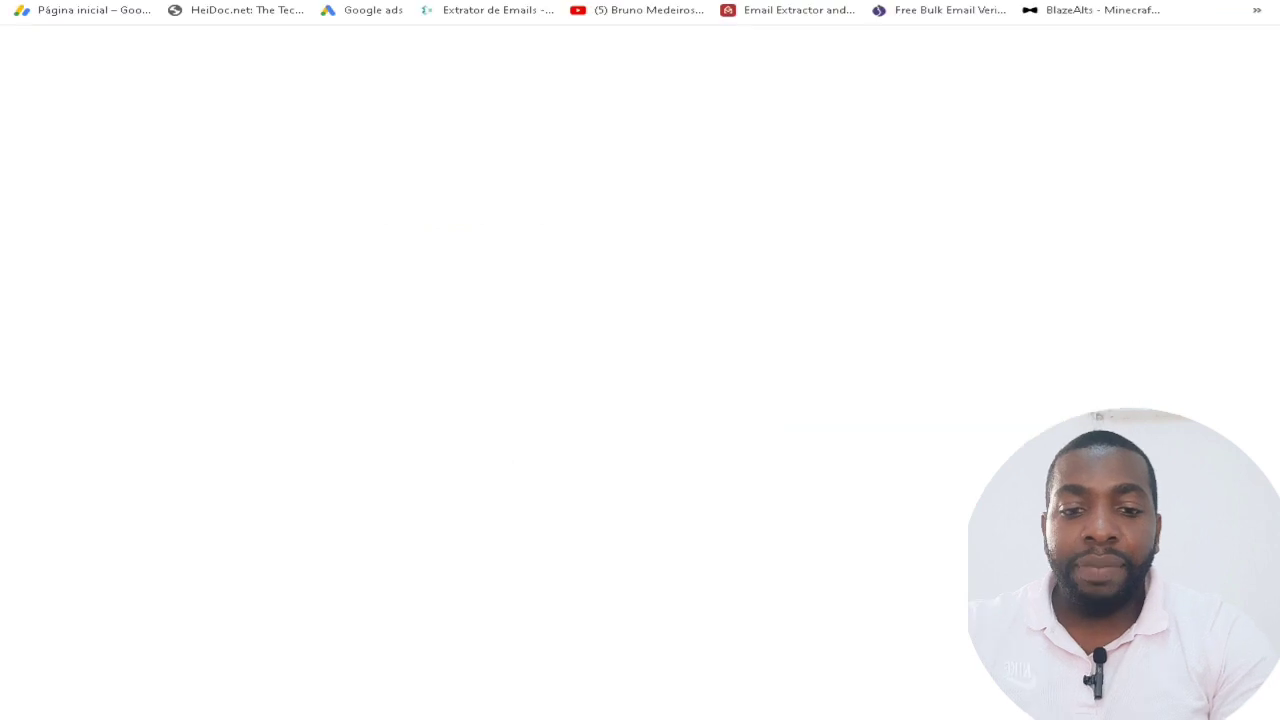
Search Google for 'deepl' and, in a new tab, 'tradutor', then return to the deepl results.
{"action": "type", "text": "deepl"}
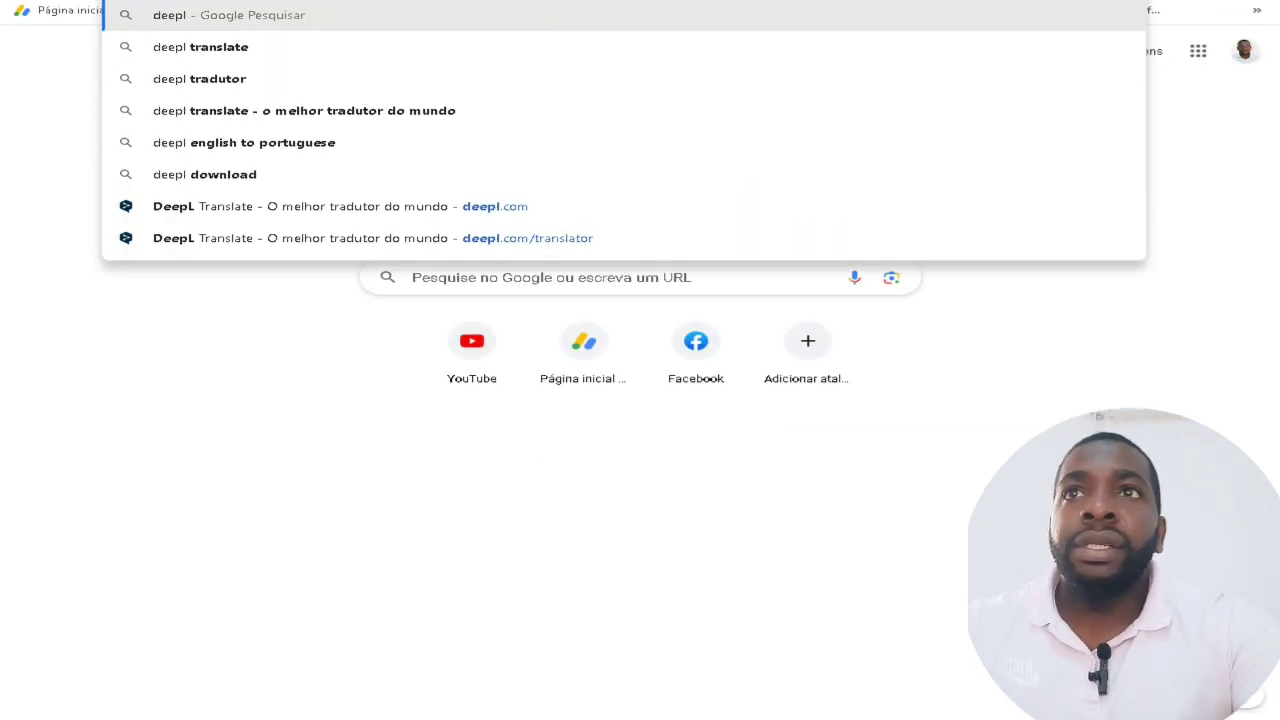
{"action": "key", "text": "Return"}
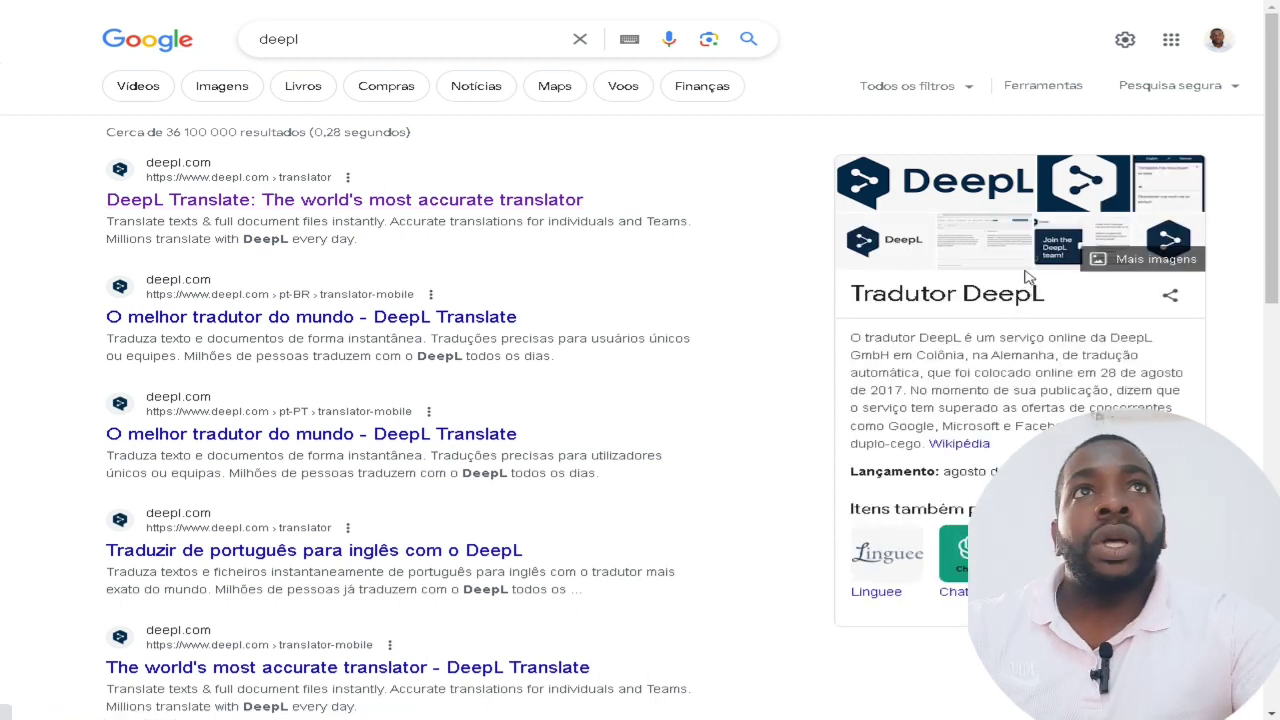
{"action": "key", "text": "ctrl+t"}
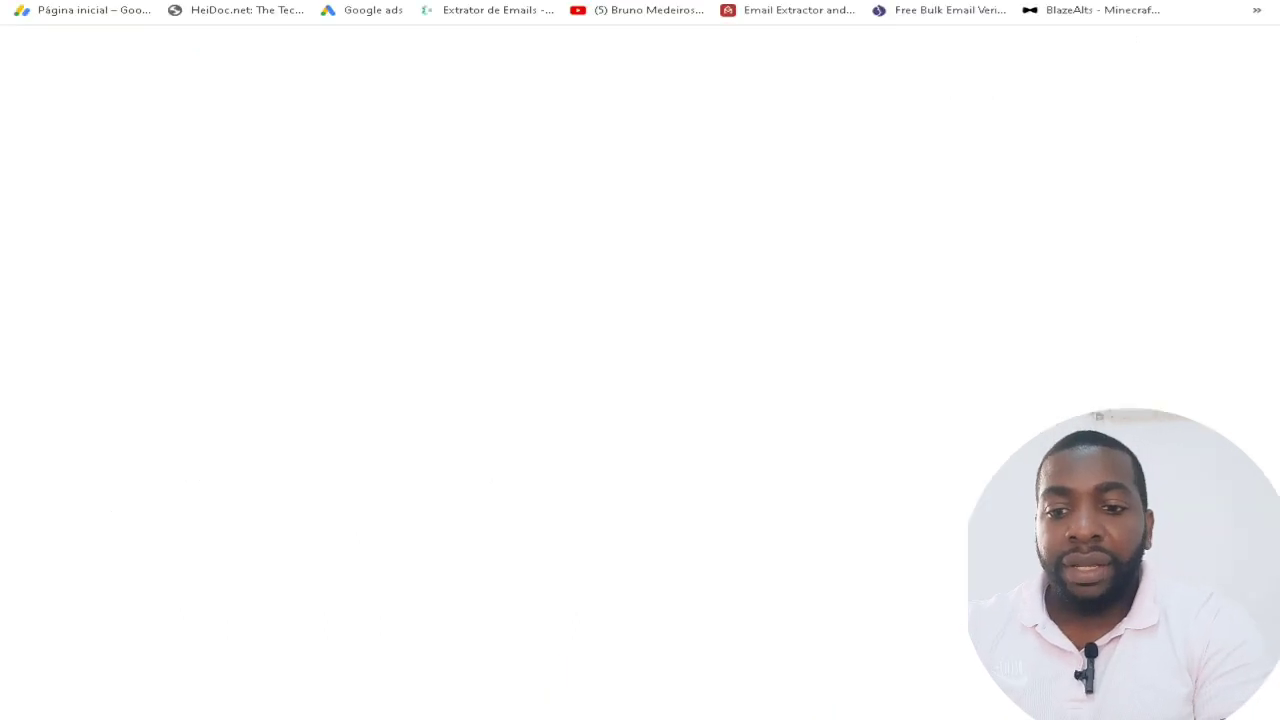
{"action": "type", "text": "tradu"}
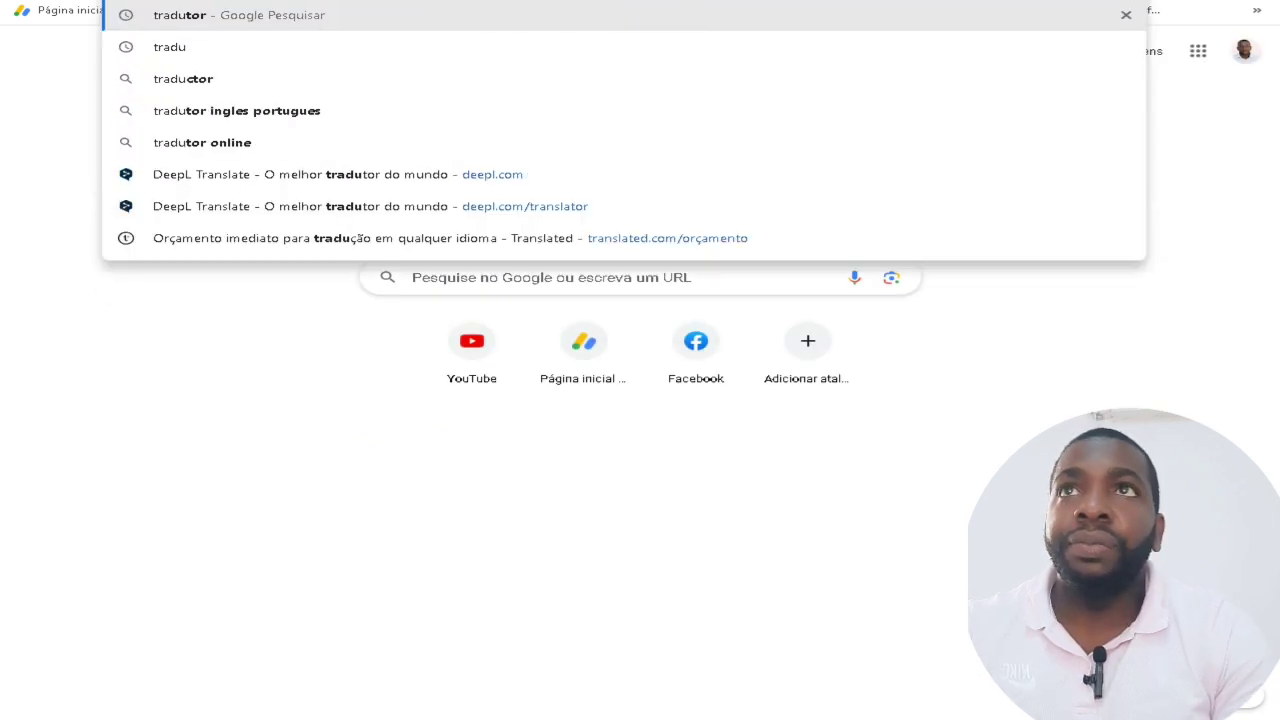
{"action": "type", "text": "tor"}
{"action": "key", "text": "Return"}
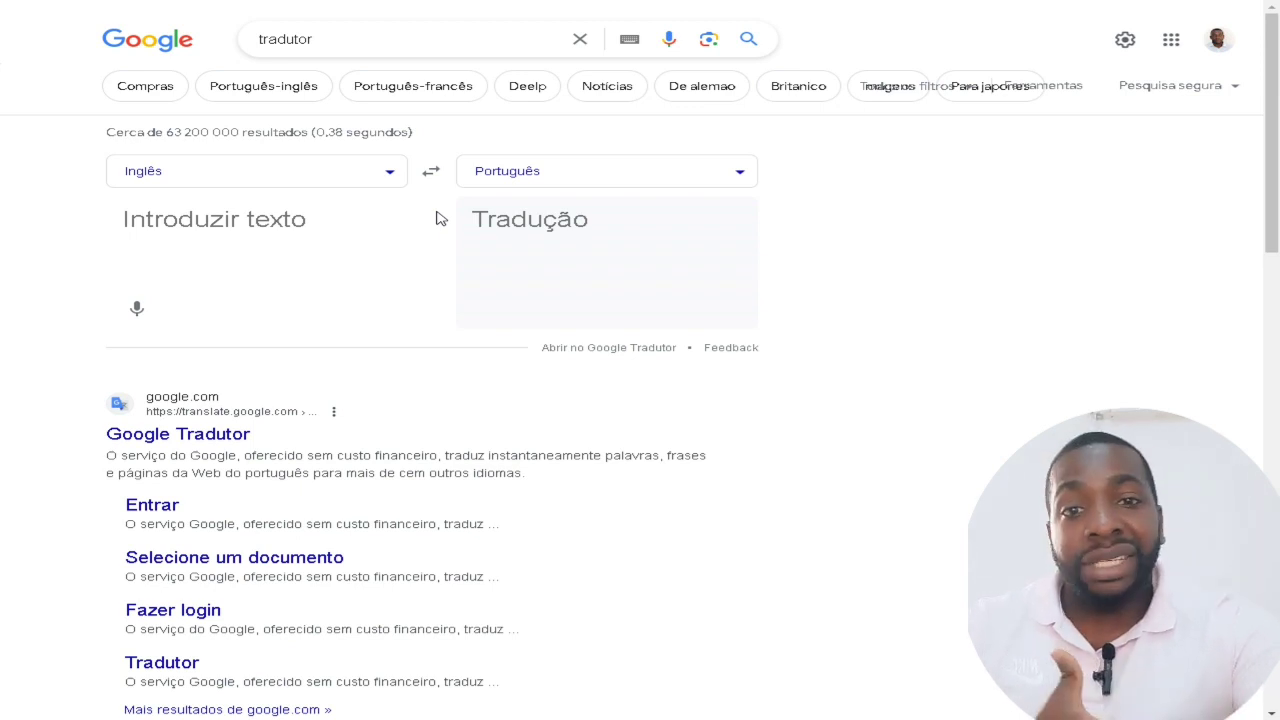
{"action": "left_click", "coordinate": [700, 0]}
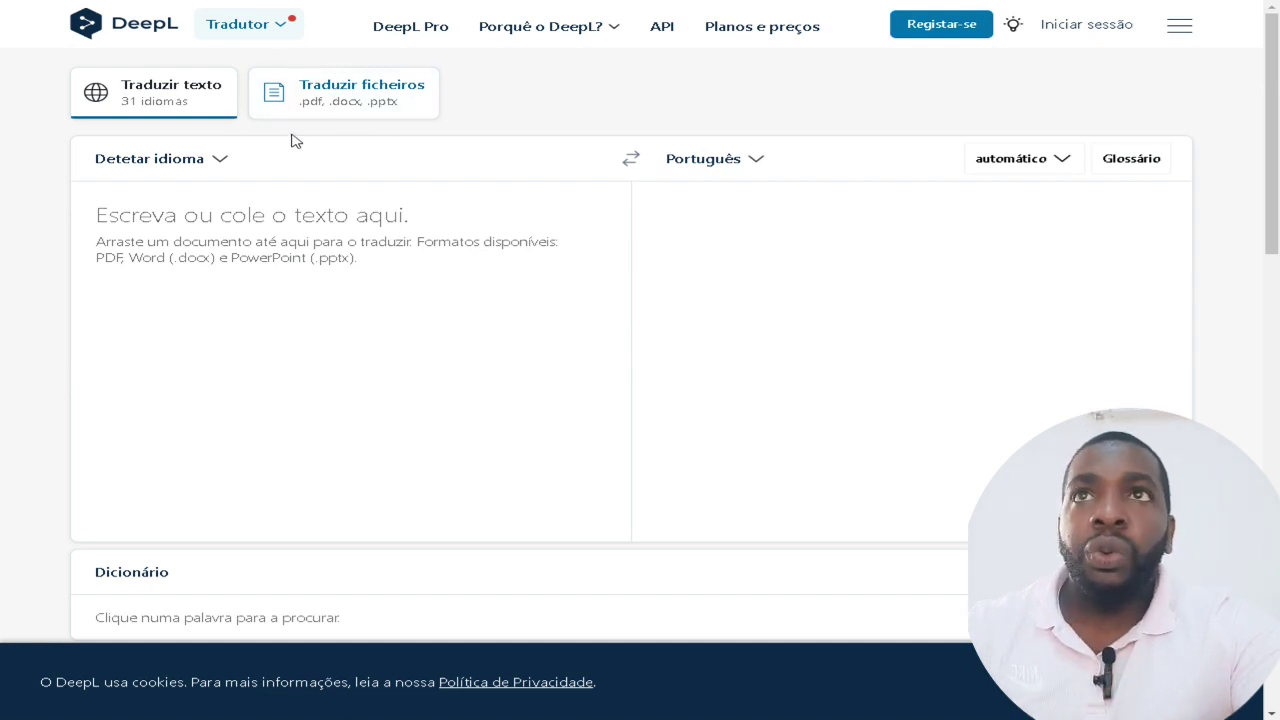
View DeepL's 'Traduzir ficheiros' option for PDF, Word and PowerPoint files.
{"action": "left_click", "coordinate": [366, 100]}
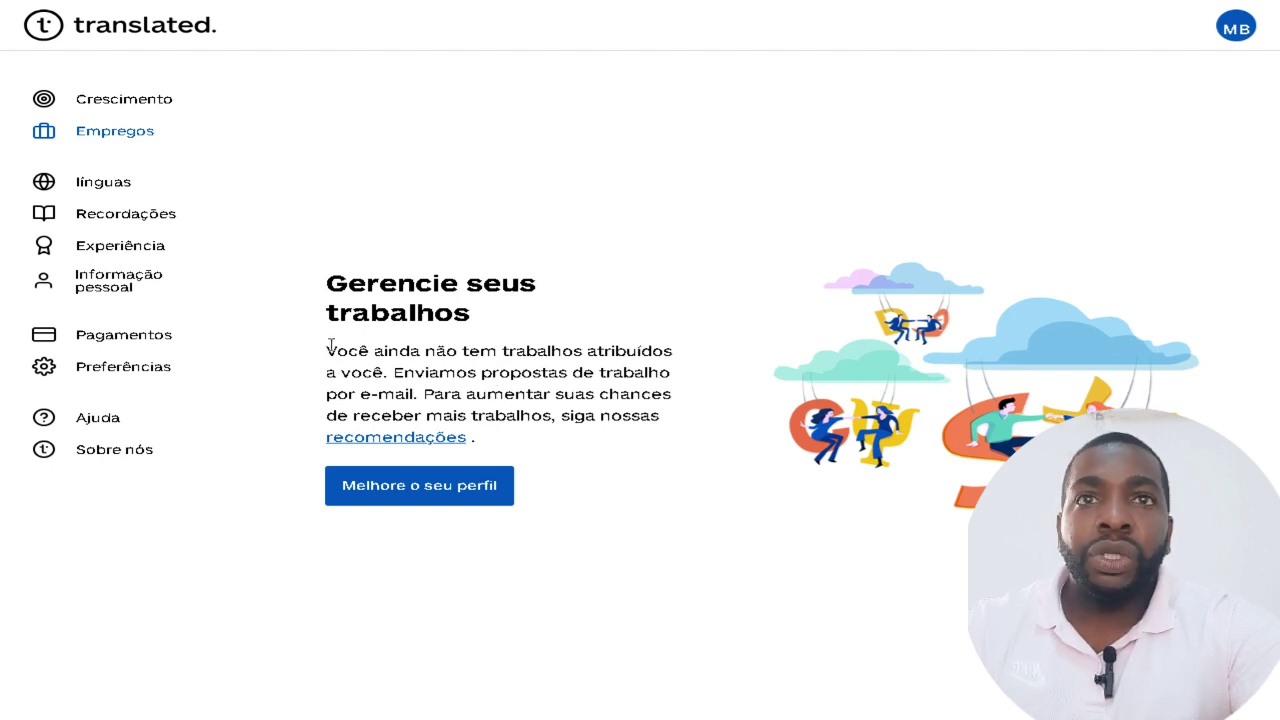
Copy the Empregos jobs paragraph and translate it from Portuguese to English in Google's translator.
{"action": "left_click_drag", "start_coordinate": [687, 418], "coordinate": [308, 342]}
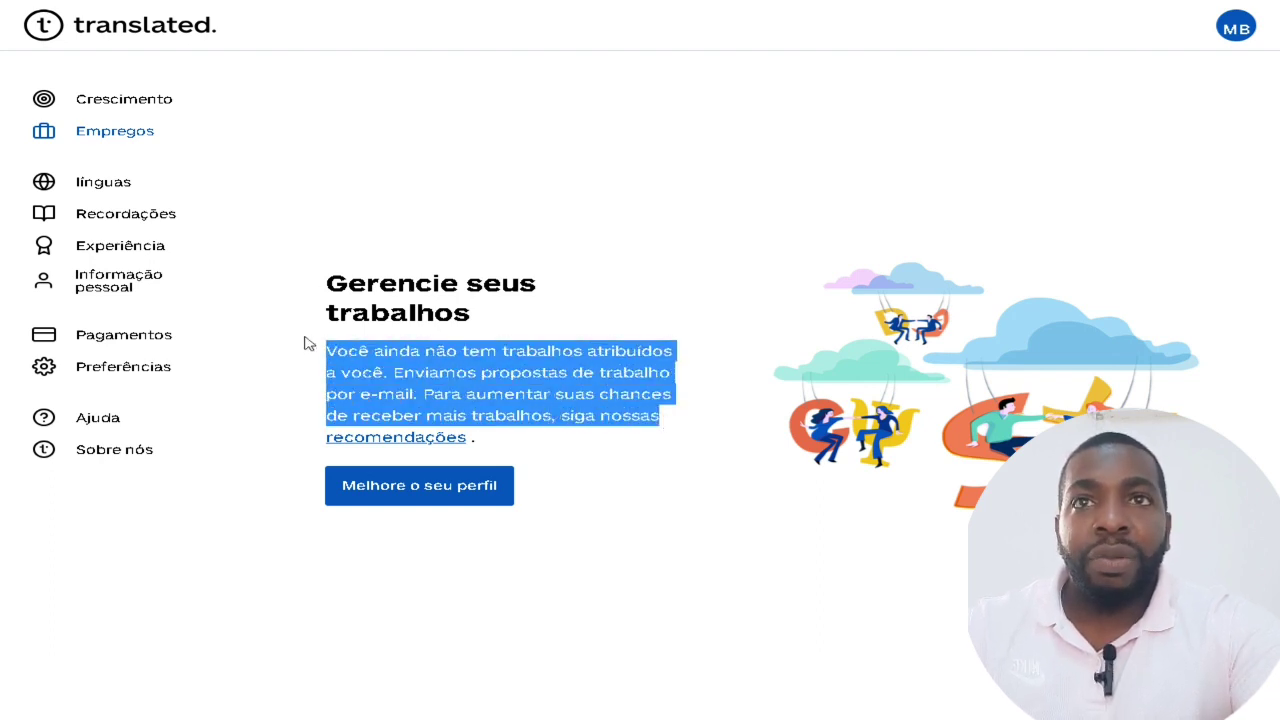
{"action": "right_click", "coordinate": [430, 348]}
{"action": "left_click", "coordinate": [503, 366]}
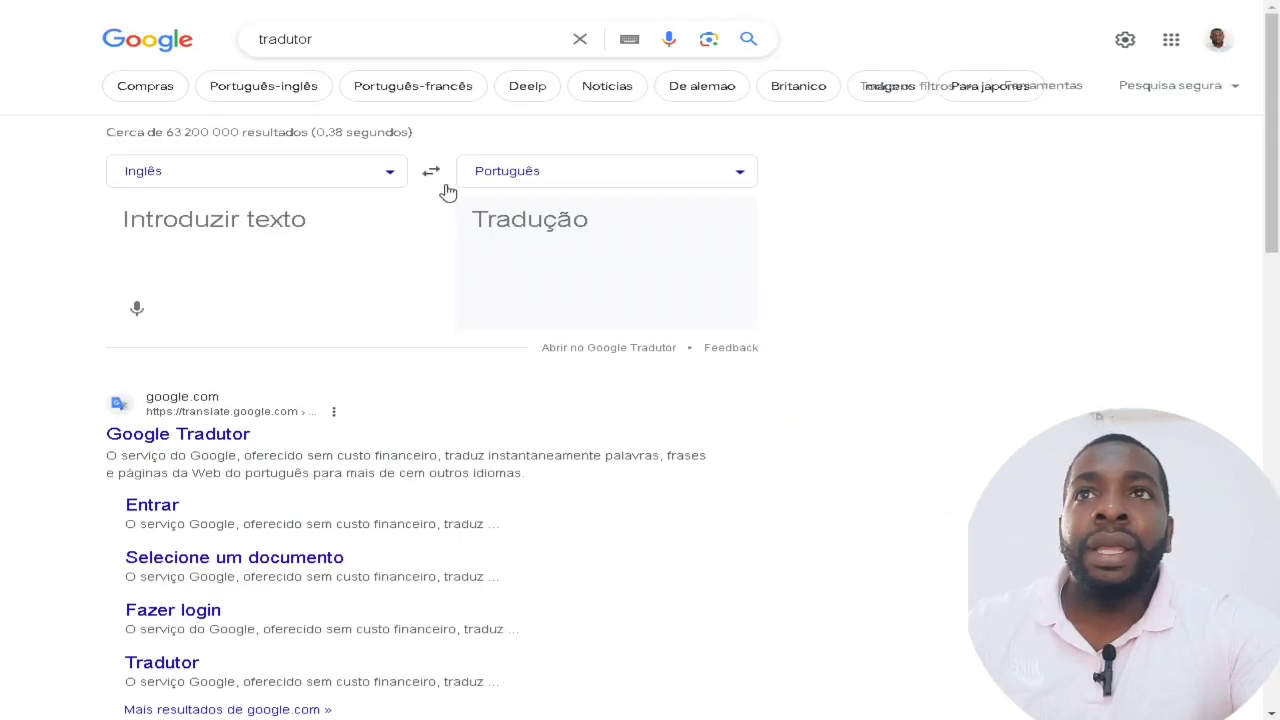
{"action": "left_click", "coordinate": [434, 177]}
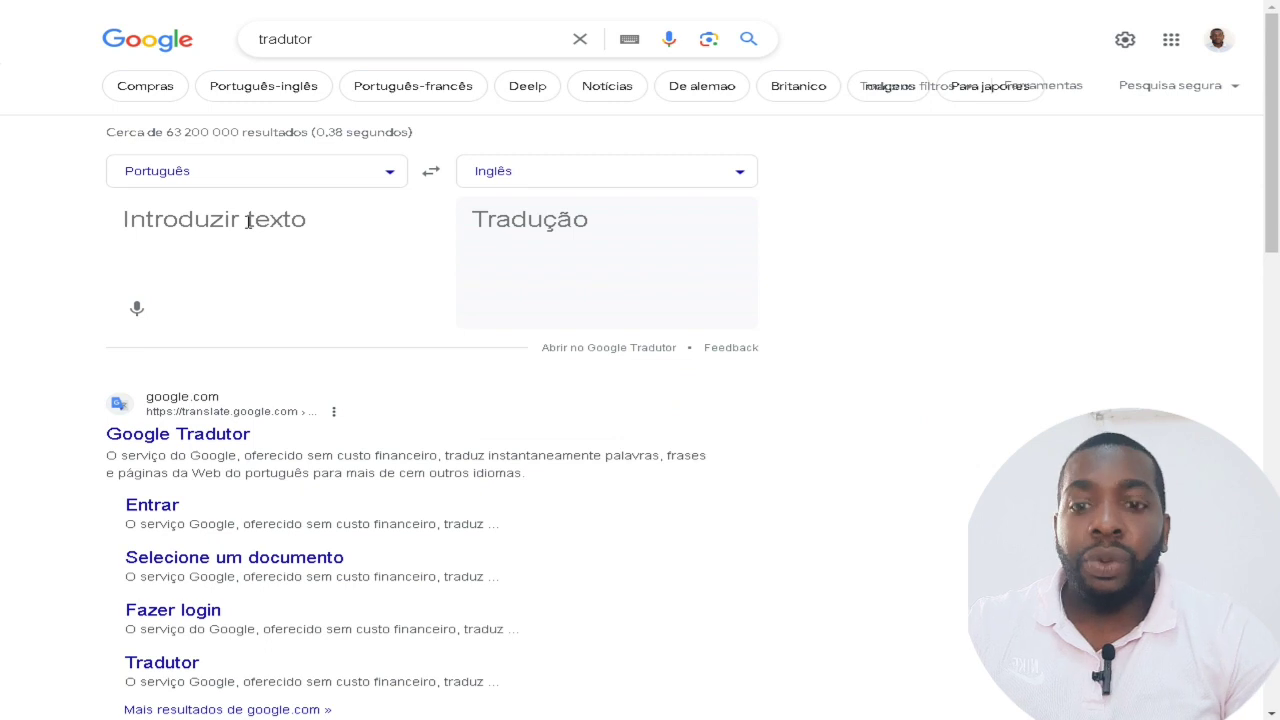
{"action": "key", "text": "ctrl+v"}
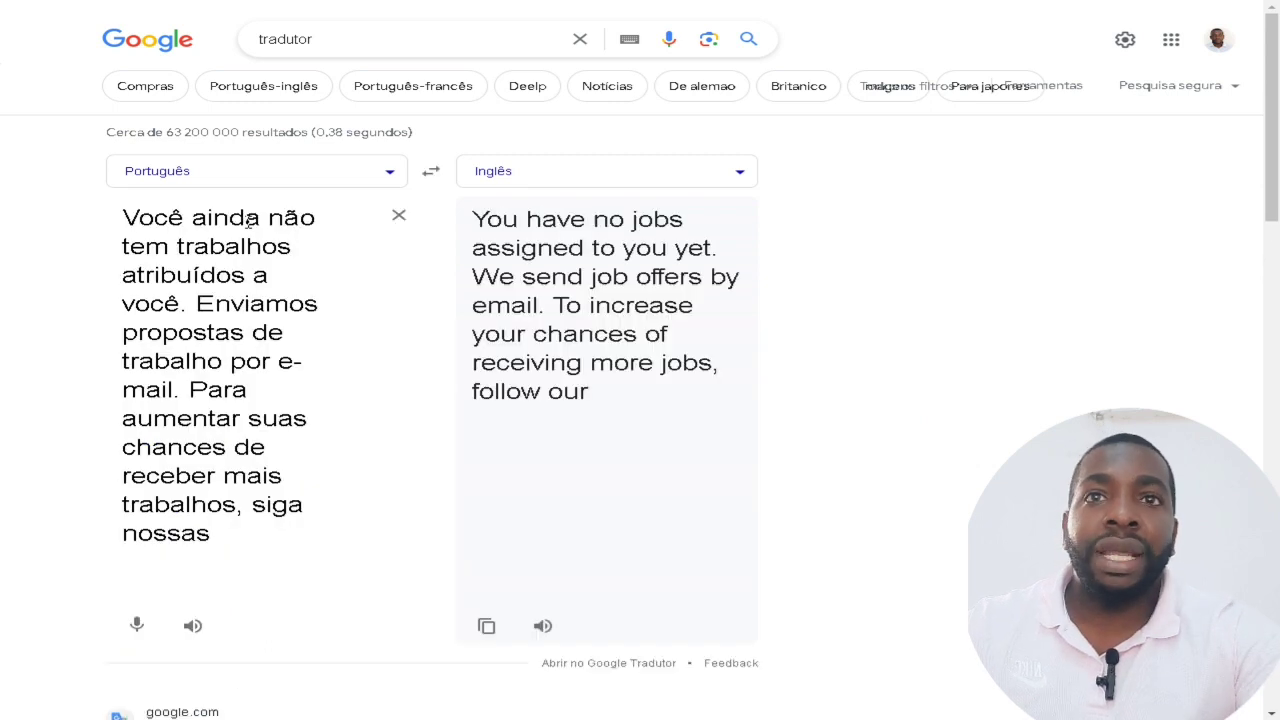
Paste the English translation into DeepL's 'Traduzir texto' for translation into Português.
{"action": "left_click", "coordinate": [486, 625]}
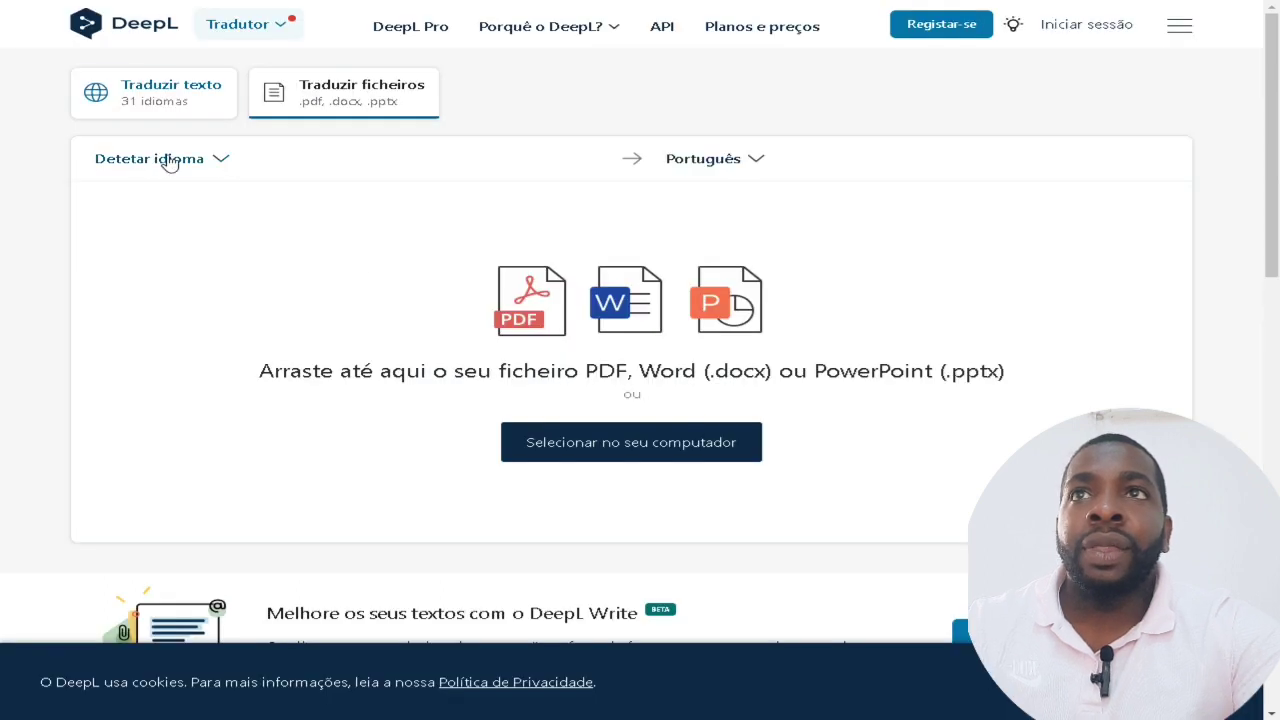
{"action": "left_click", "coordinate": [178, 112]}
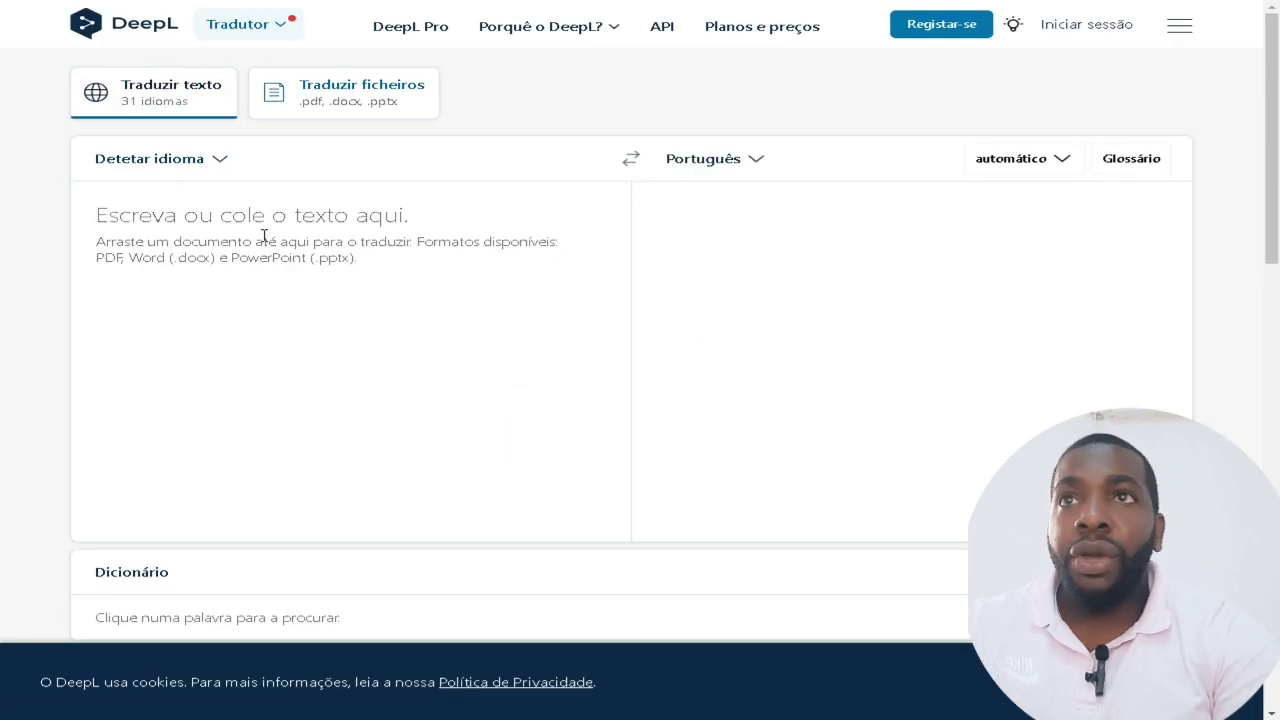
{"action": "key", "text": "ctrl+v"}
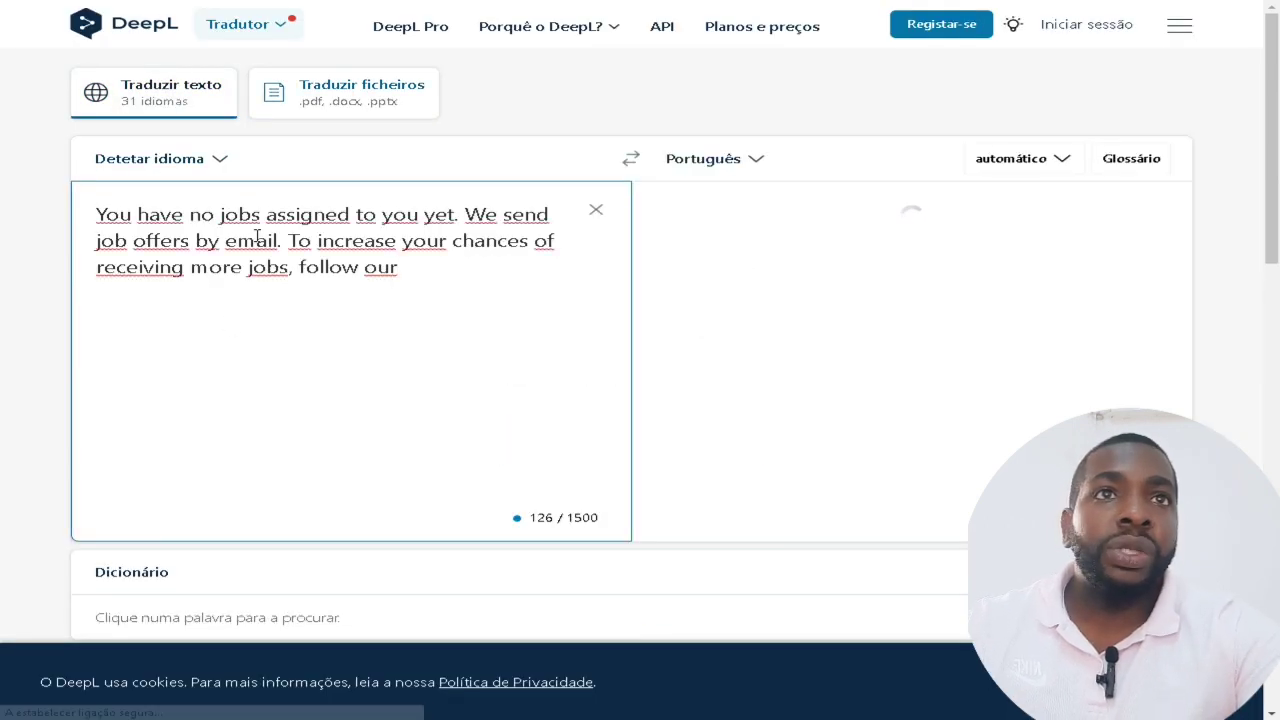